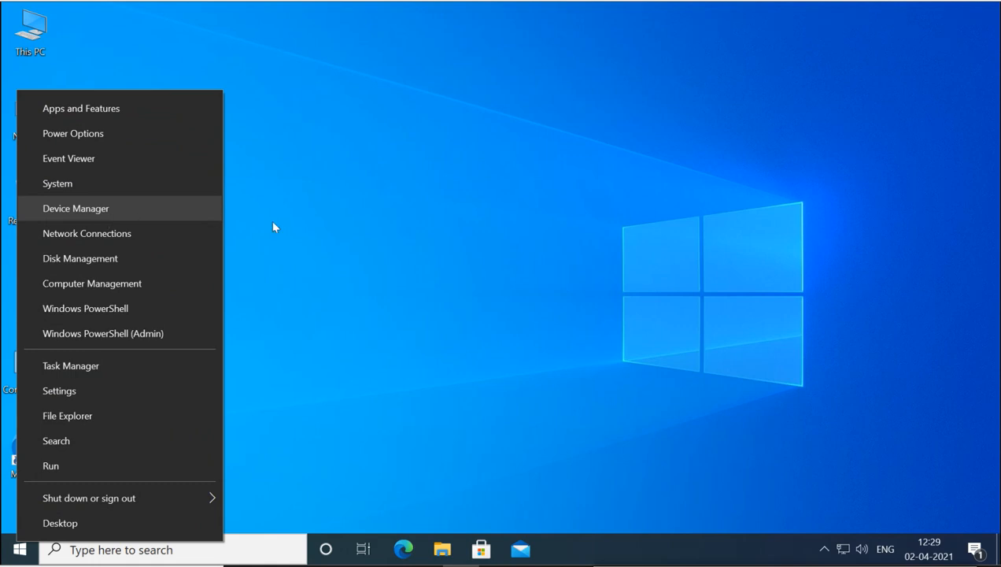
# Dismiss the open system shortcut list and search Windows for devmgmt.msc.
pyautogui.click(329, 242)
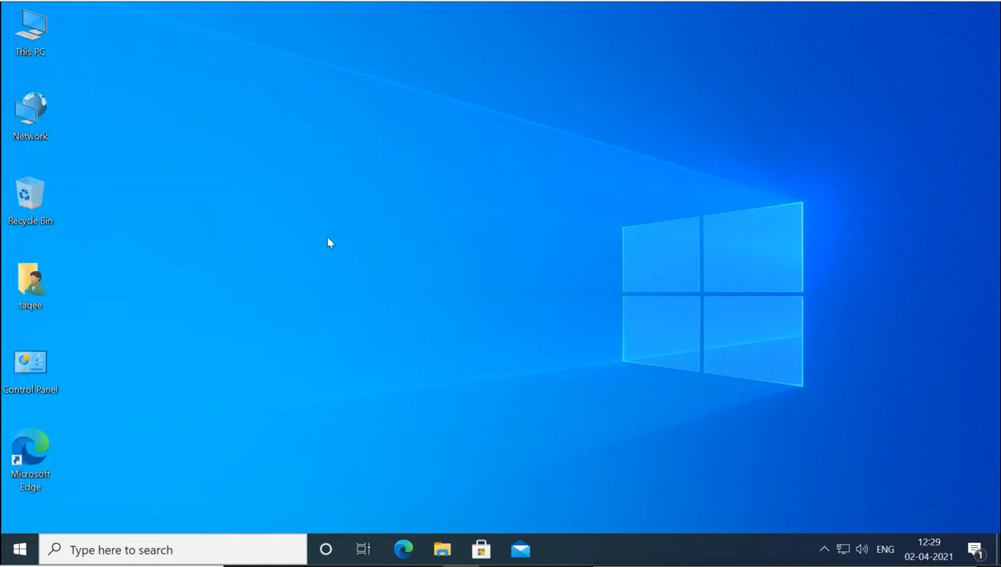
pyautogui.click(181, 542)
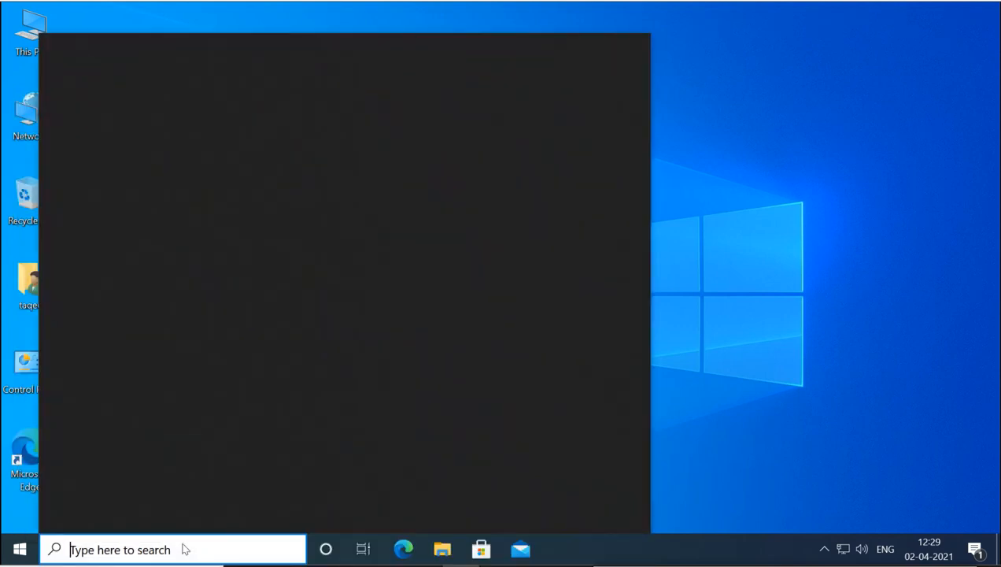
pyautogui.write('d')
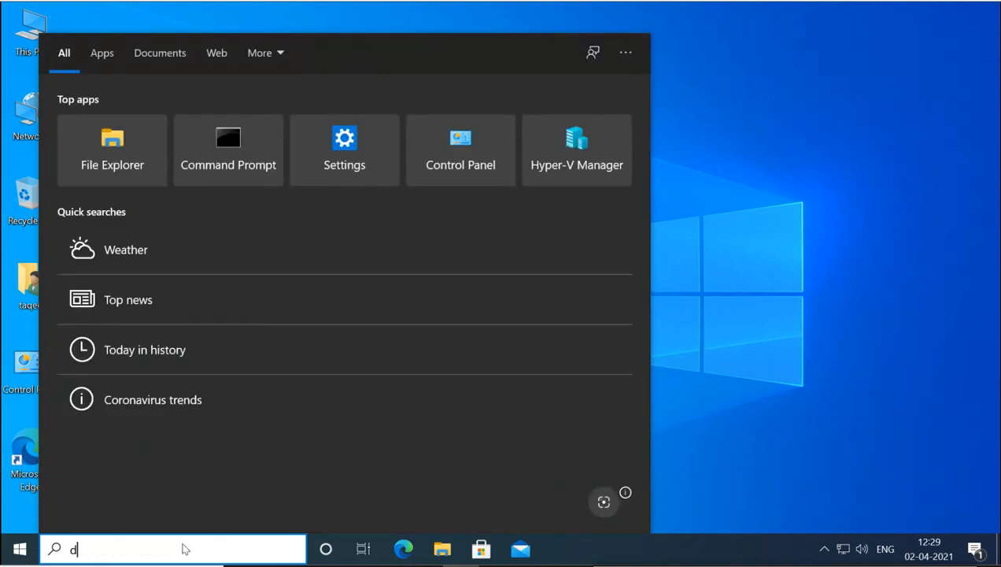
pyautogui.write('ev')
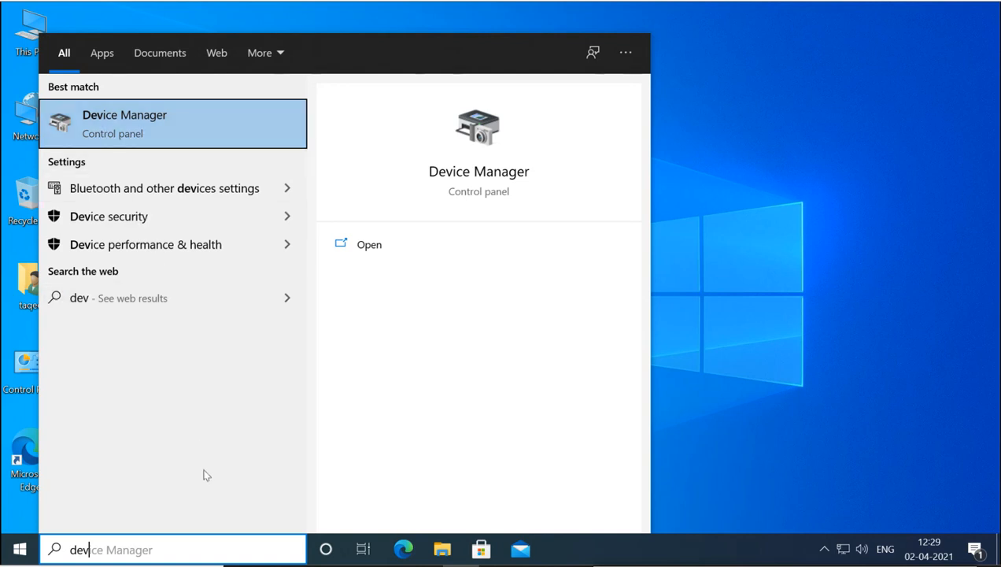
pyautogui.write('mgm')
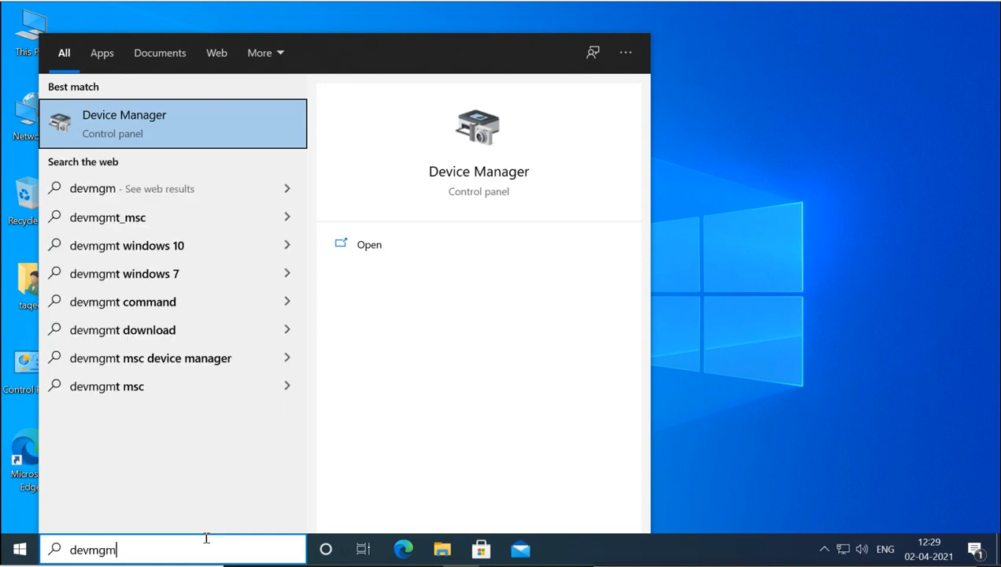
pyautogui.write('t.msc')
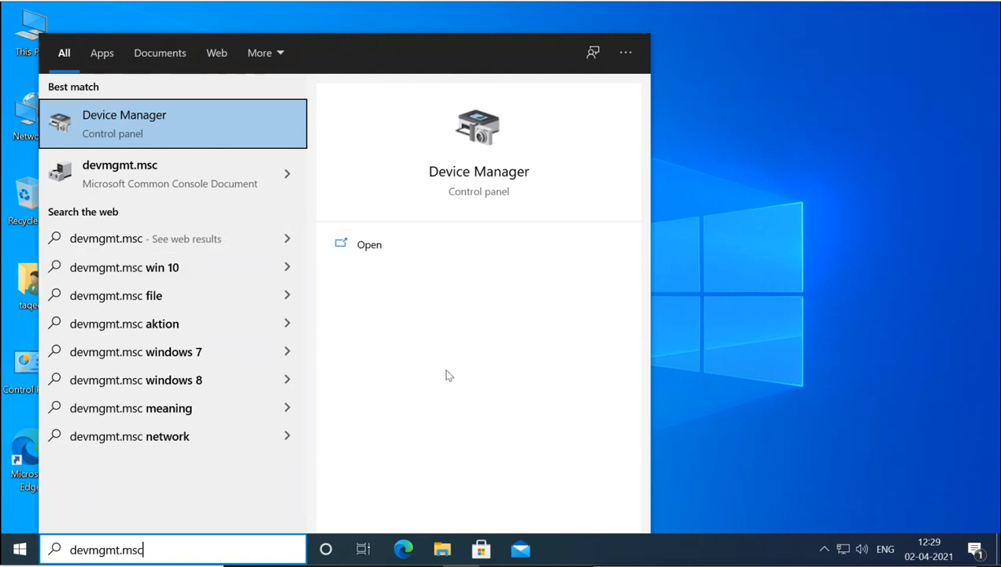
# Open Device Manager with the Run command devmgmt.msc and maximize its window.
pyautogui.press('super+r')
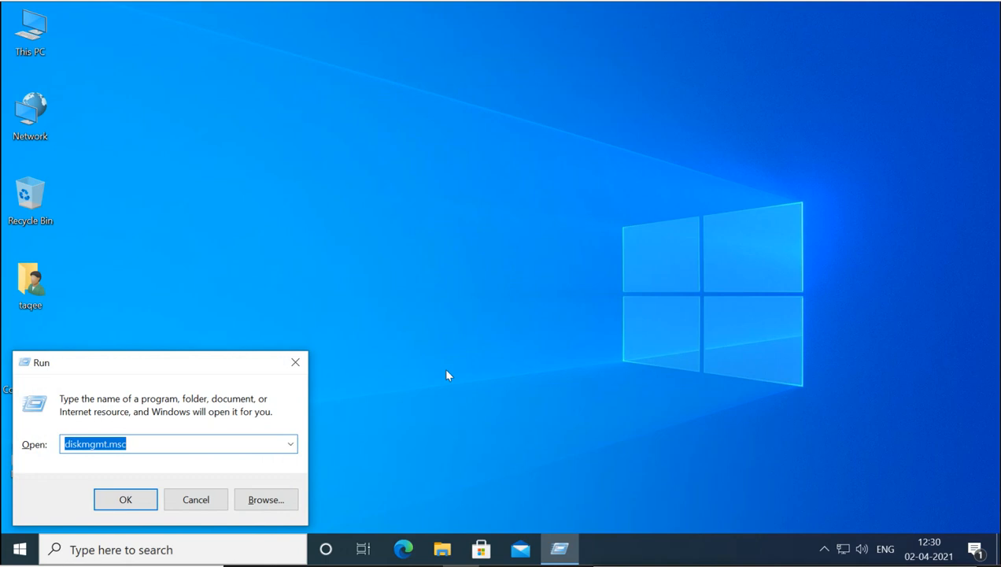
pyautogui.write('devmgmt.msc')
pyautogui.press('Return')
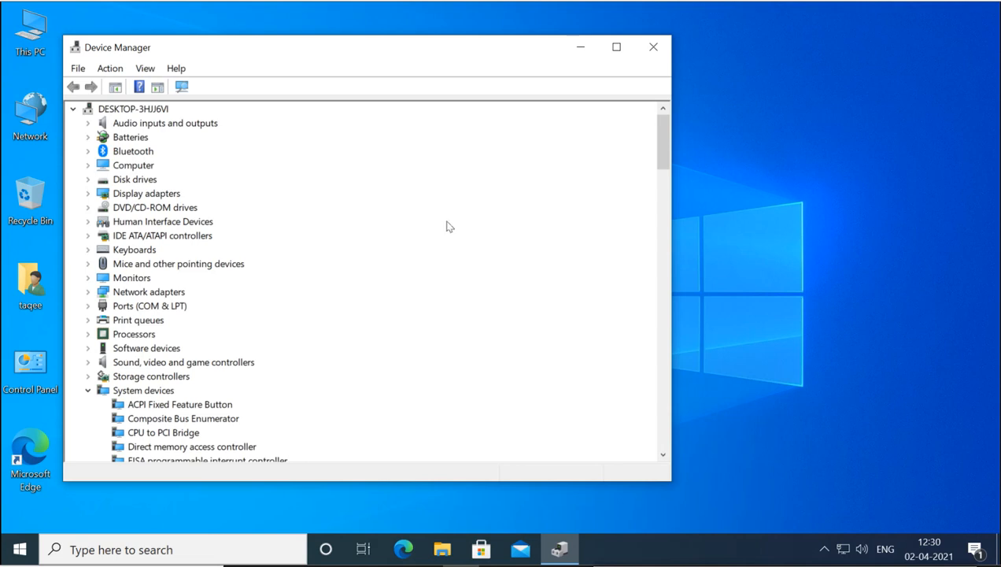
pyautogui.click(617, 48)
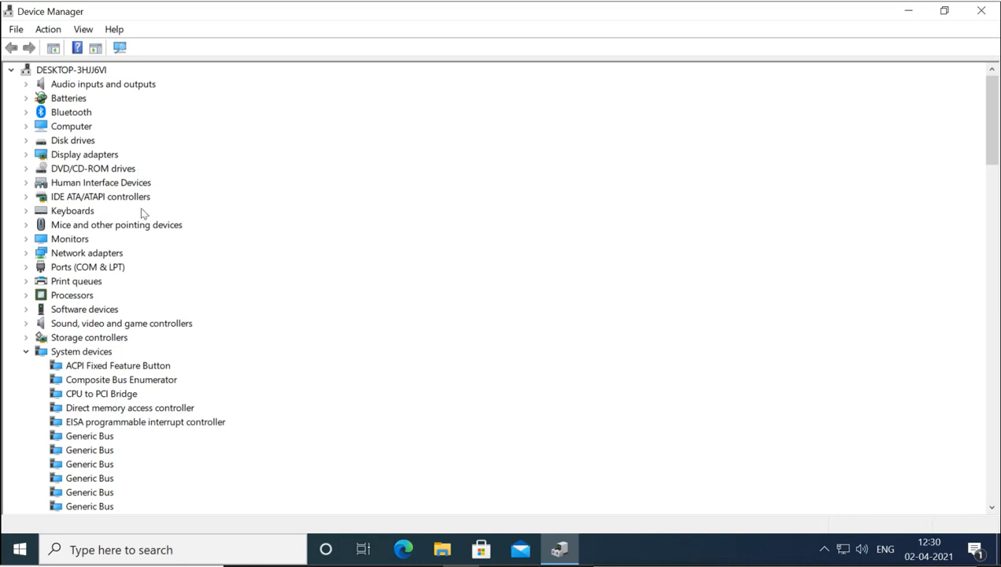
# Collapse and re-expand the computer's root node in the device tree, and collapse the System devices category.
pyautogui.click(78, 72)
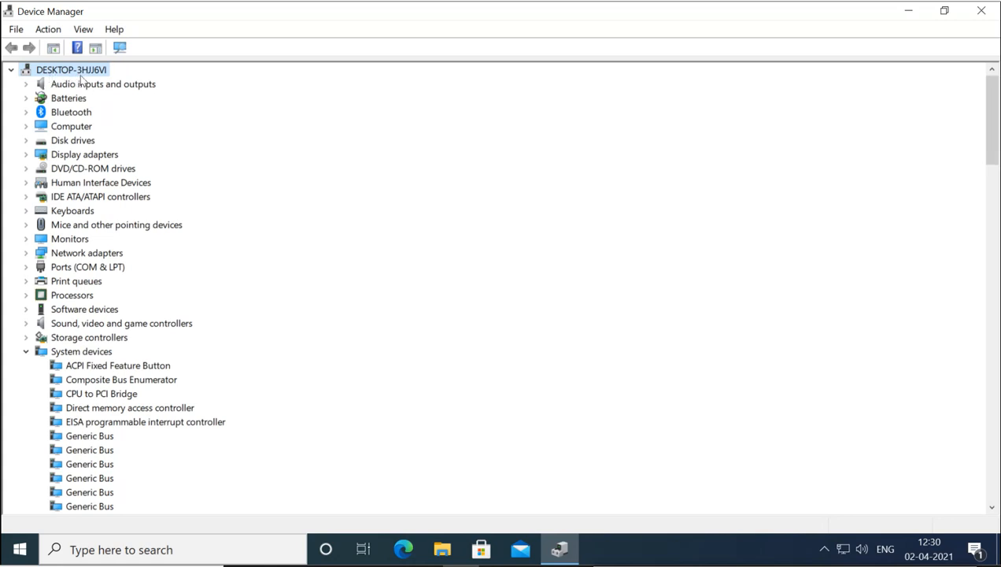
pyautogui.click(11, 71)
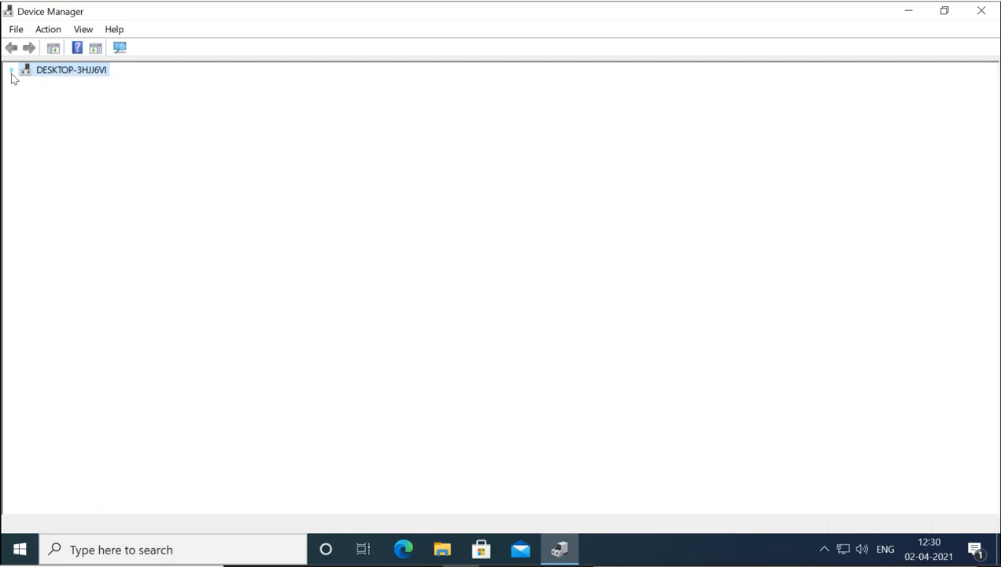
pyautogui.click(11, 71)
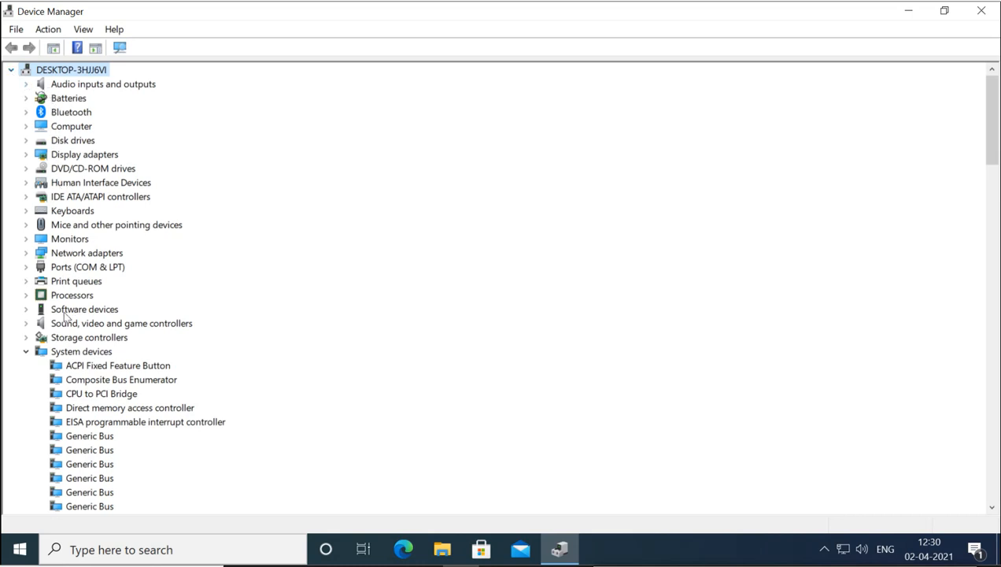
pyautogui.click(26, 352)
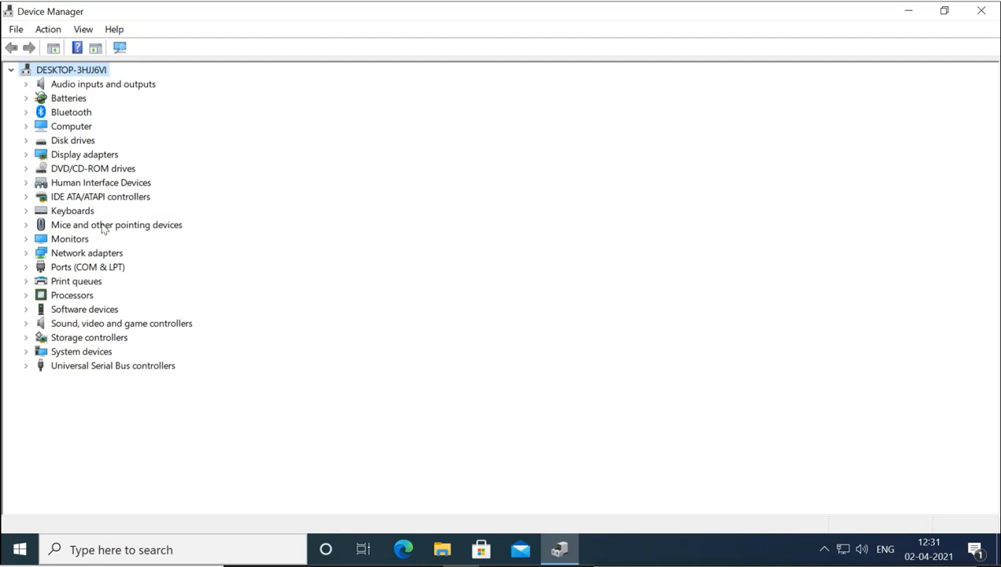
# Expand the Keyboards, Mice and other pointing devices, Monitors, and Network adapters categories to view their devices.
pyautogui.click(25, 211)
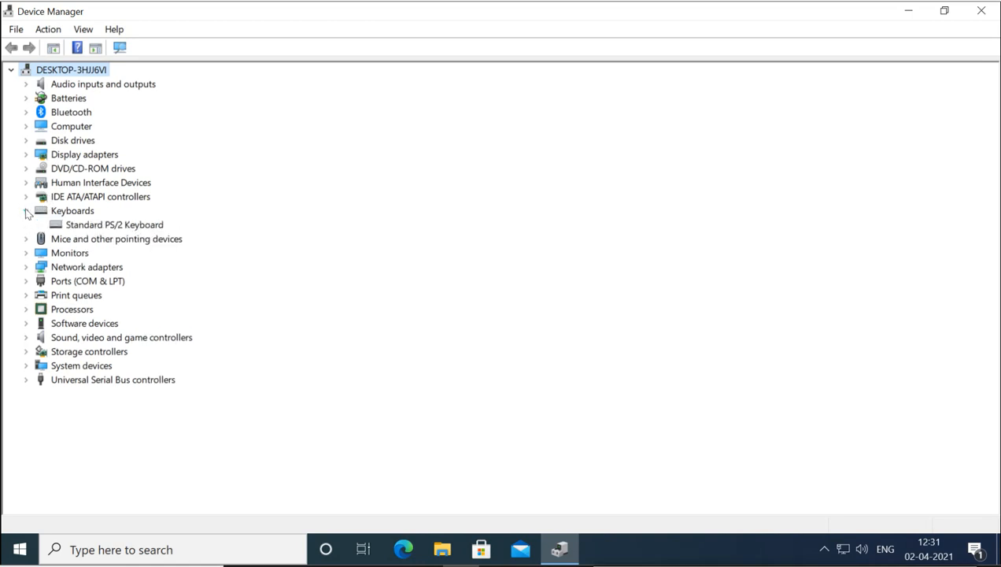
pyautogui.click(91, 227)
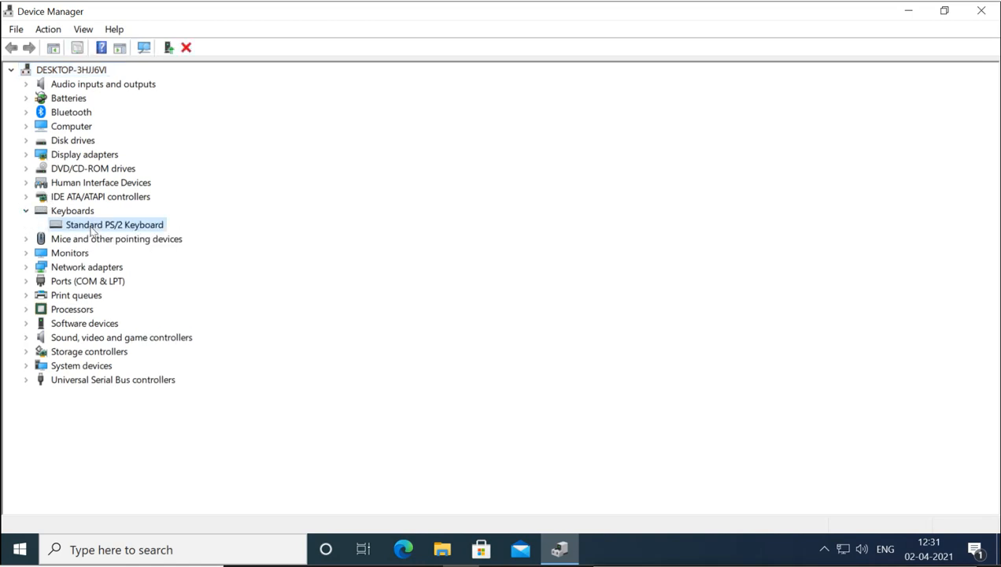
pyautogui.click(26, 240)
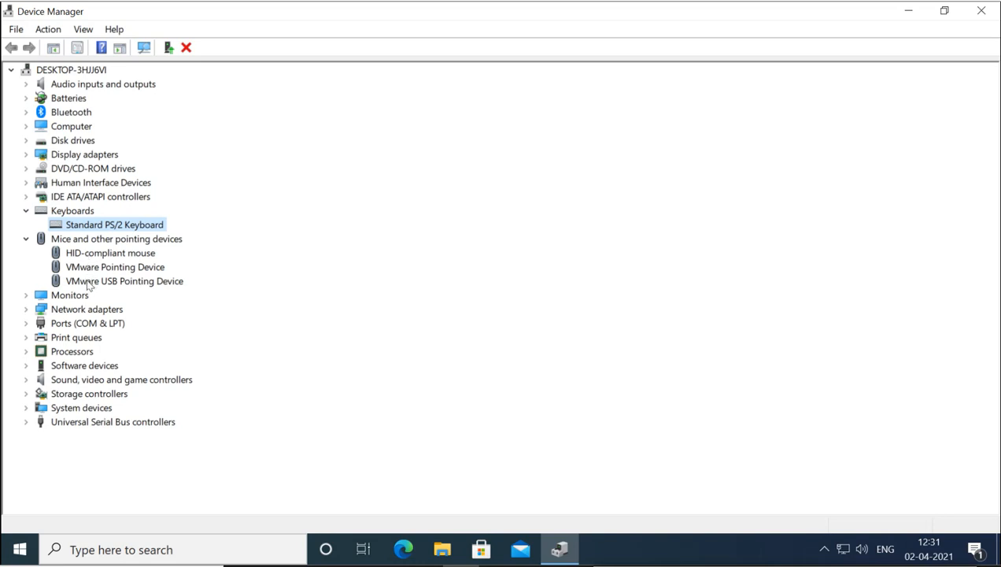
pyautogui.click(27, 295)
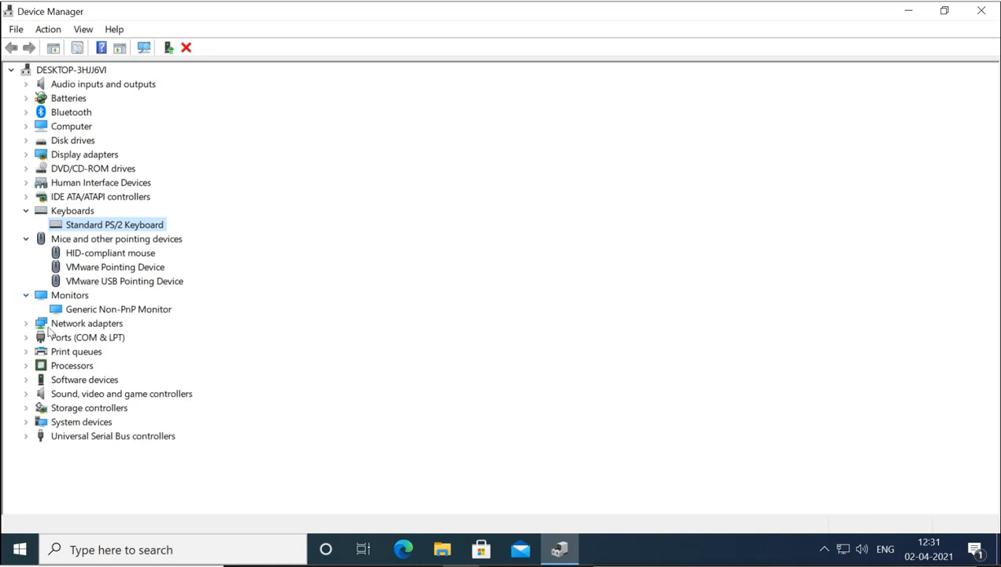
pyautogui.click(27, 323)
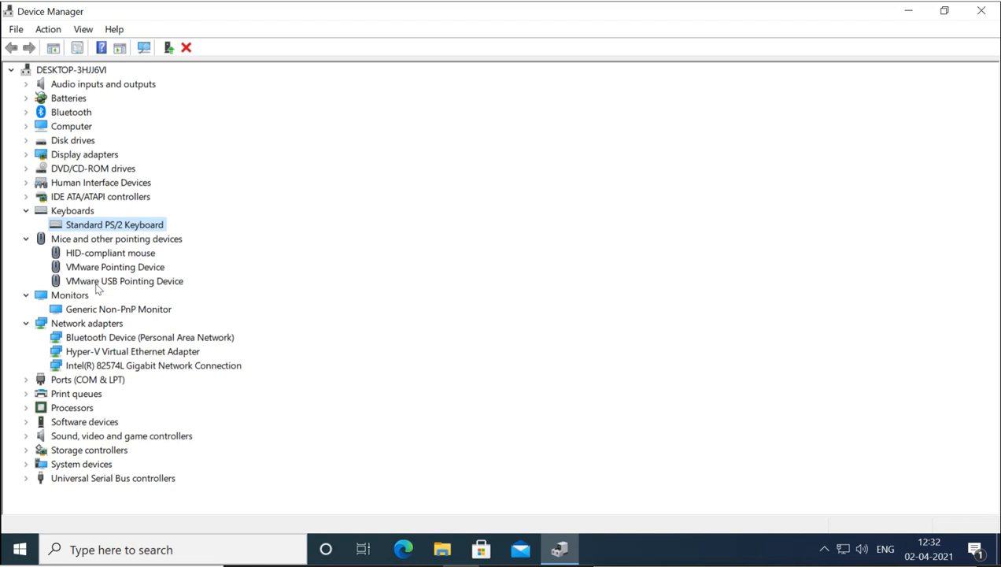
# Open the Standard PS/2 Keyboard's properties and examine its driver information and driver file details, including kbdclass.sys.
pyautogui.rightClick(110, 229)
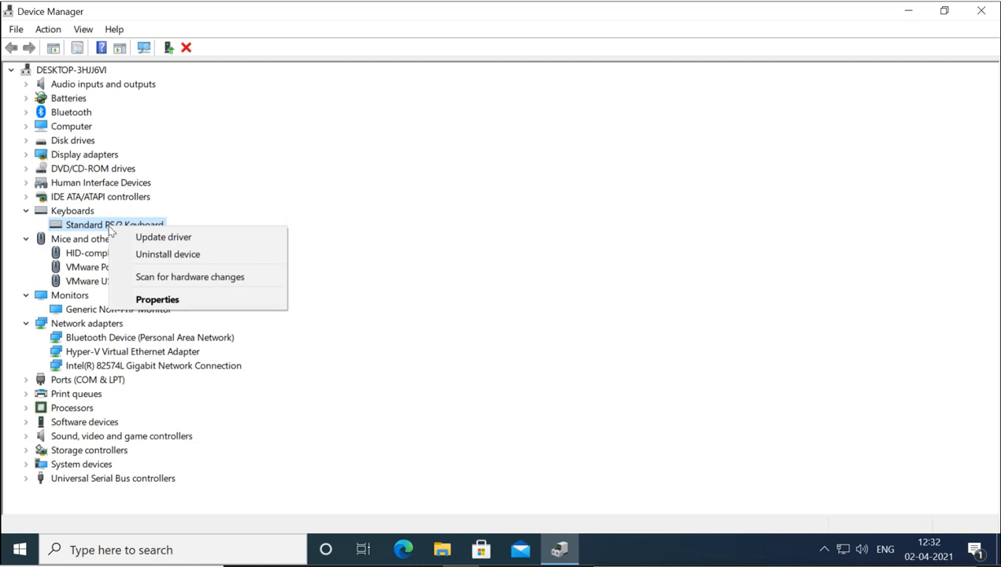
pyautogui.click(156, 303)
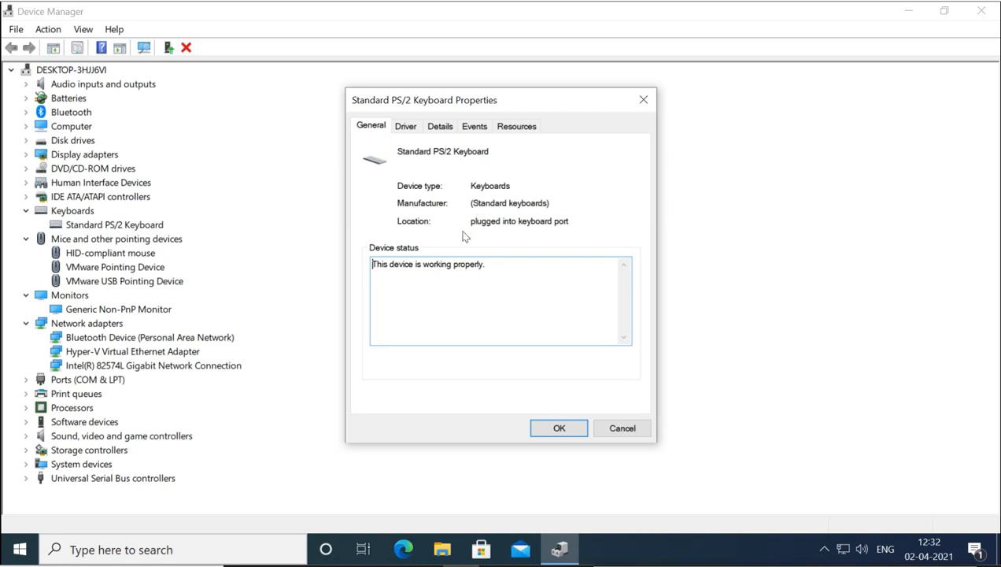
pyautogui.click(406, 127)
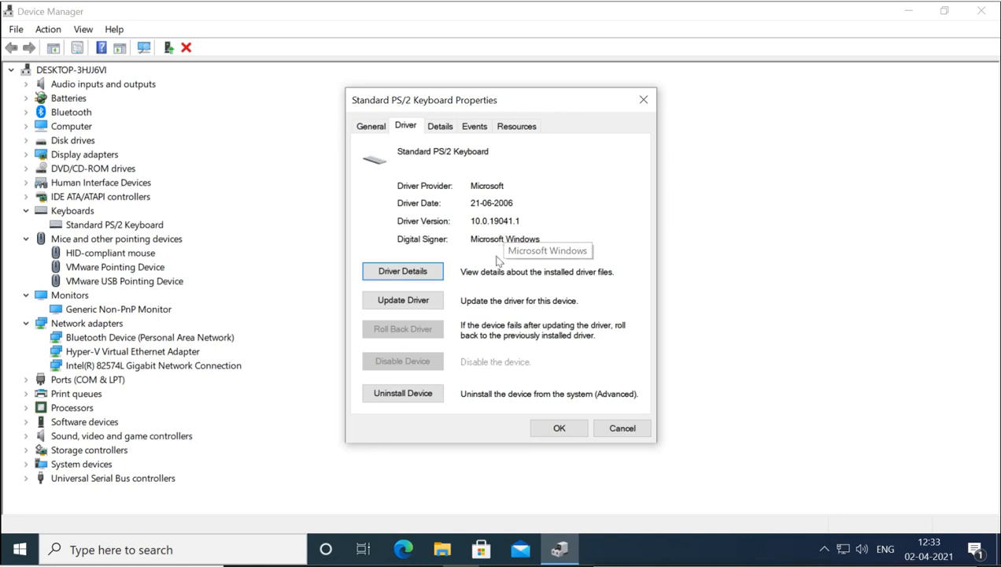
pyautogui.click(403, 274)
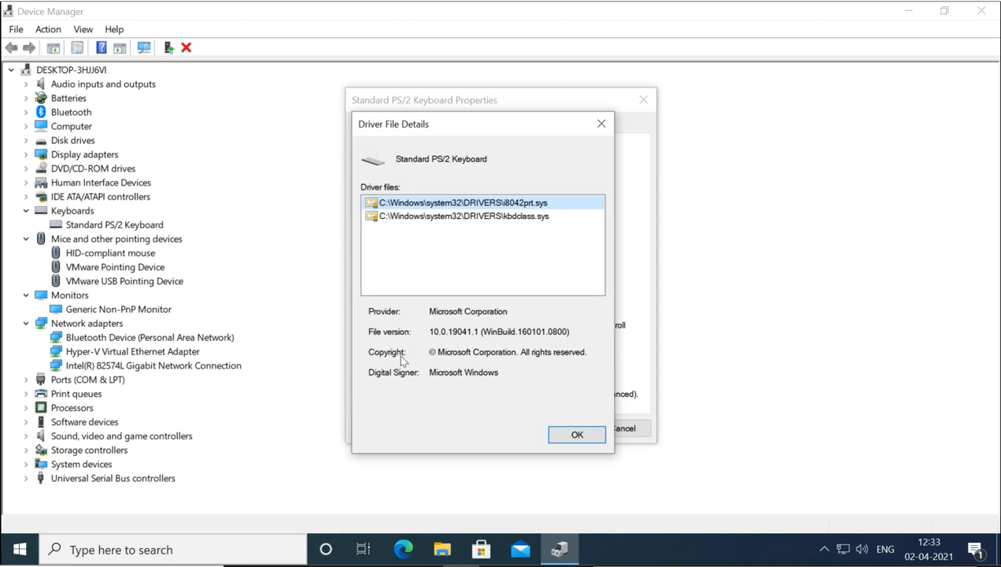
pyautogui.click(458, 219)
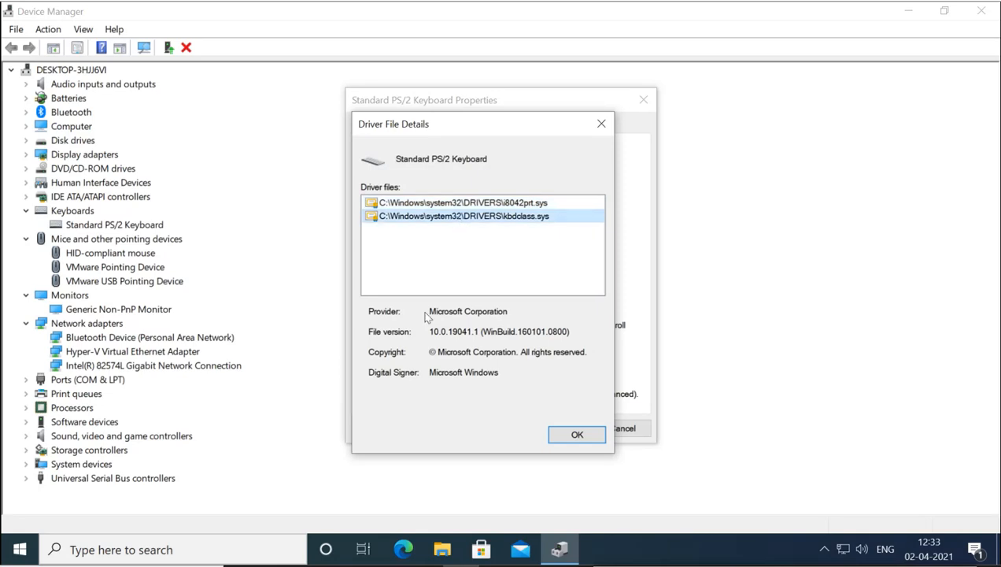
pyautogui.click(578, 443)
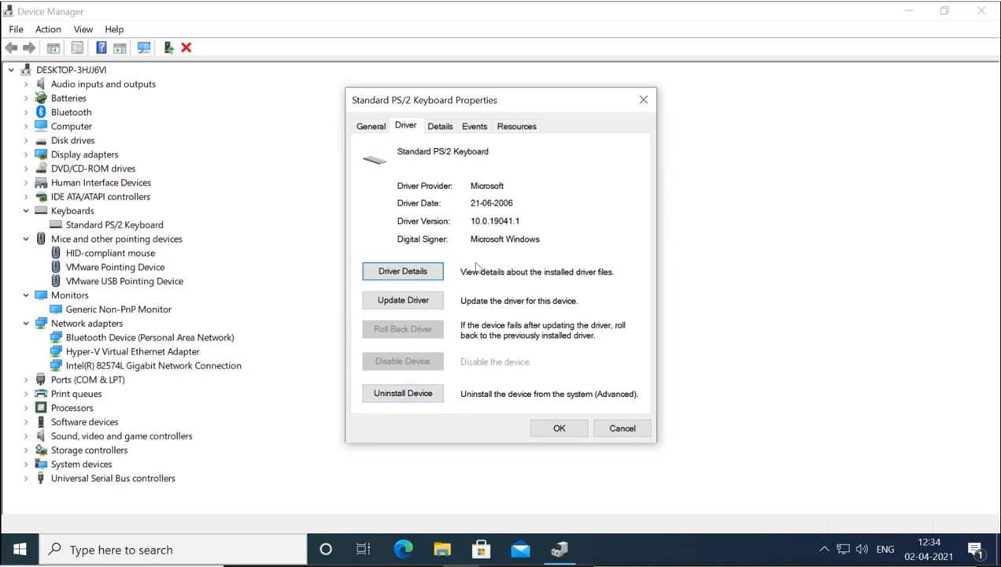
# View the keyboard's Capabilities, Driver date, Display name and Manufacturer properties in its device details.
pyautogui.click(437, 130)
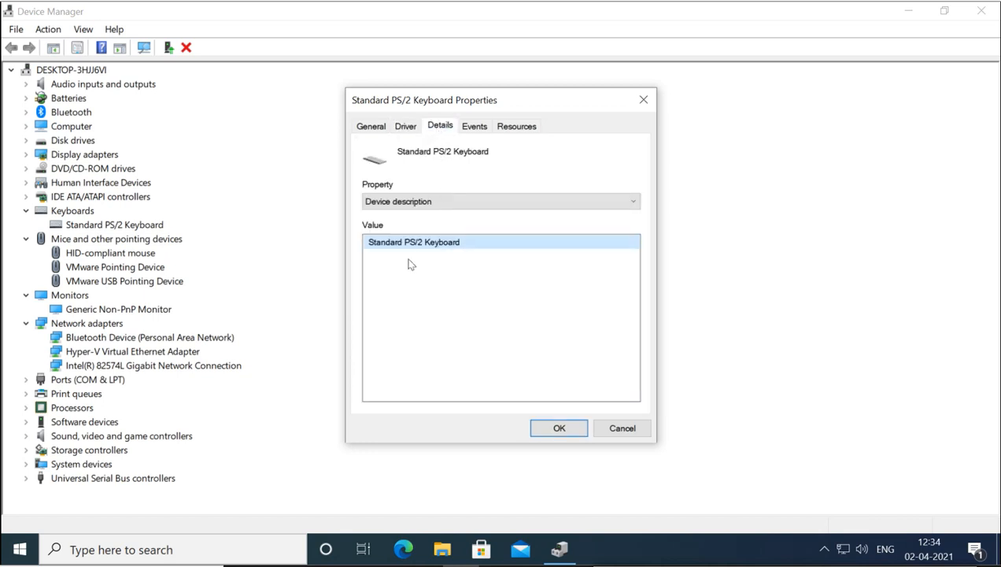
pyautogui.click(527, 203)
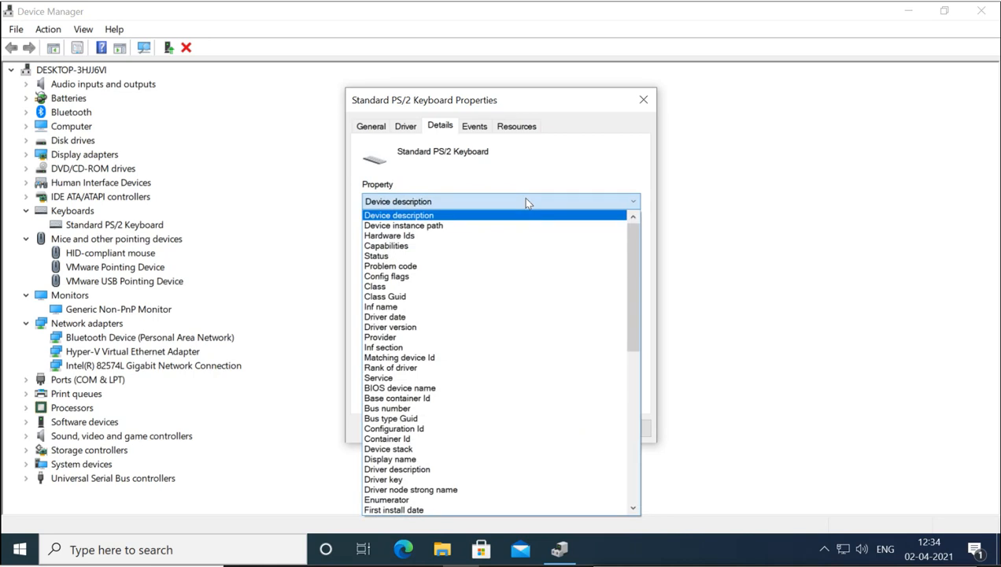
pyautogui.click(527, 203)
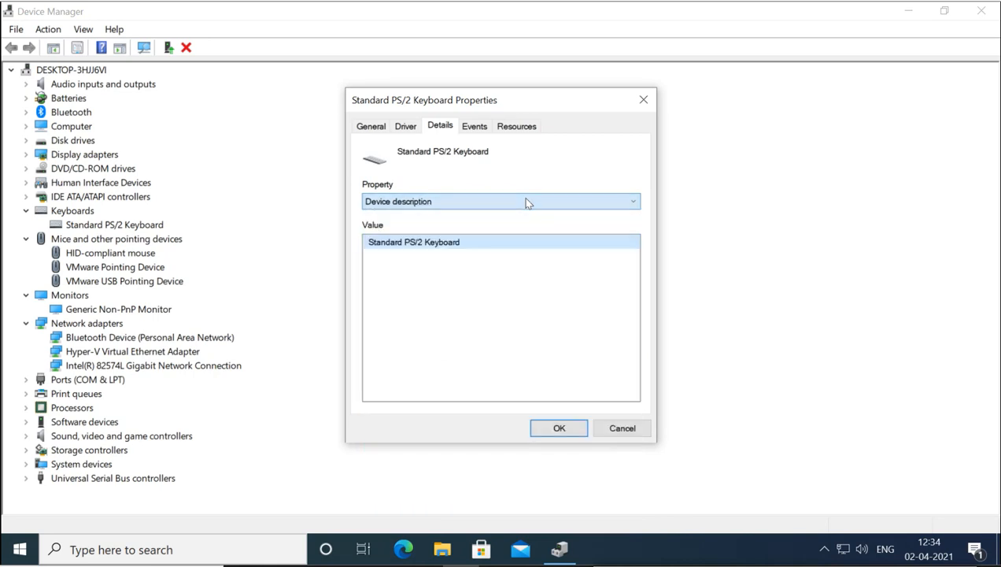
pyautogui.click(482, 203)
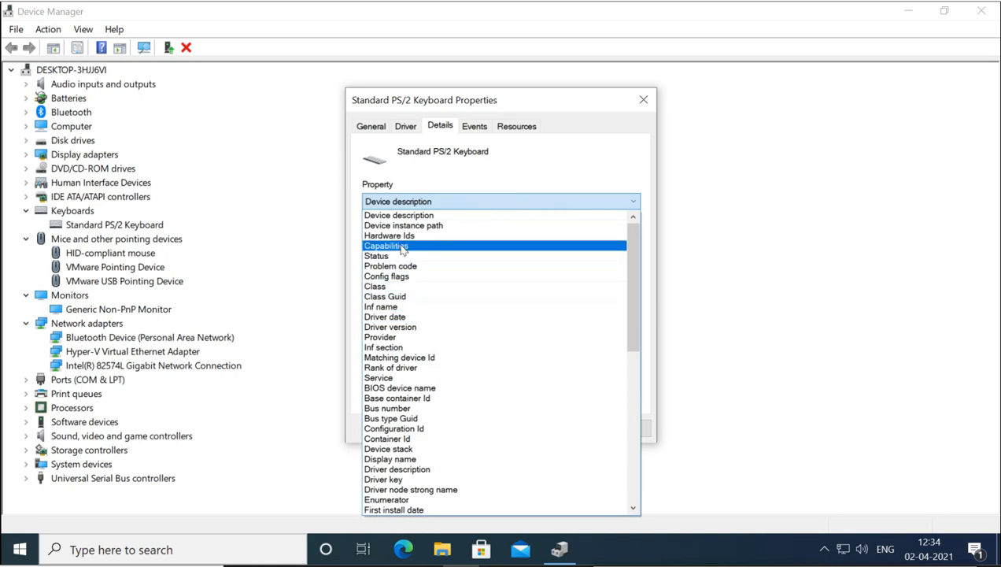
pyautogui.click(403, 247)
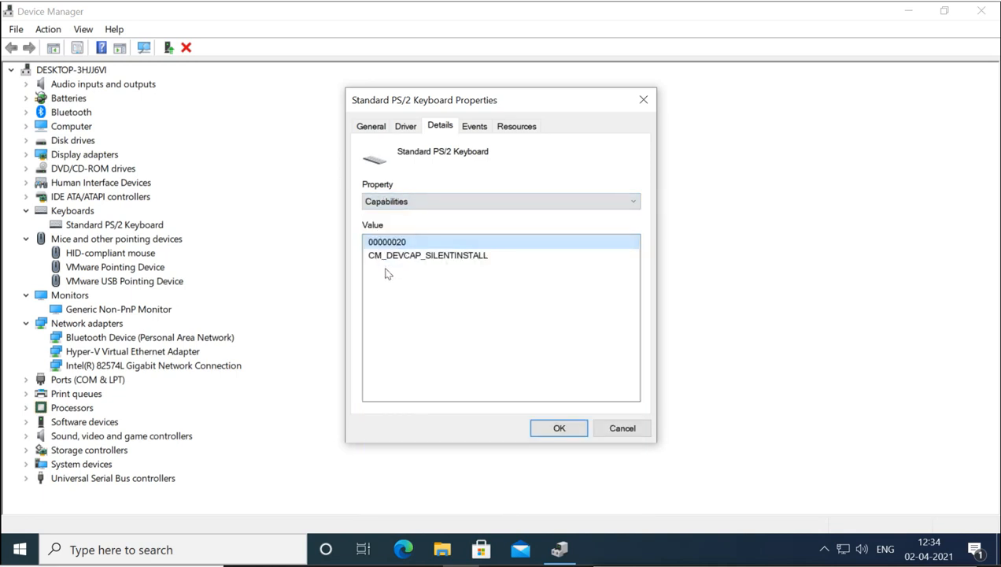
pyautogui.click(629, 203)
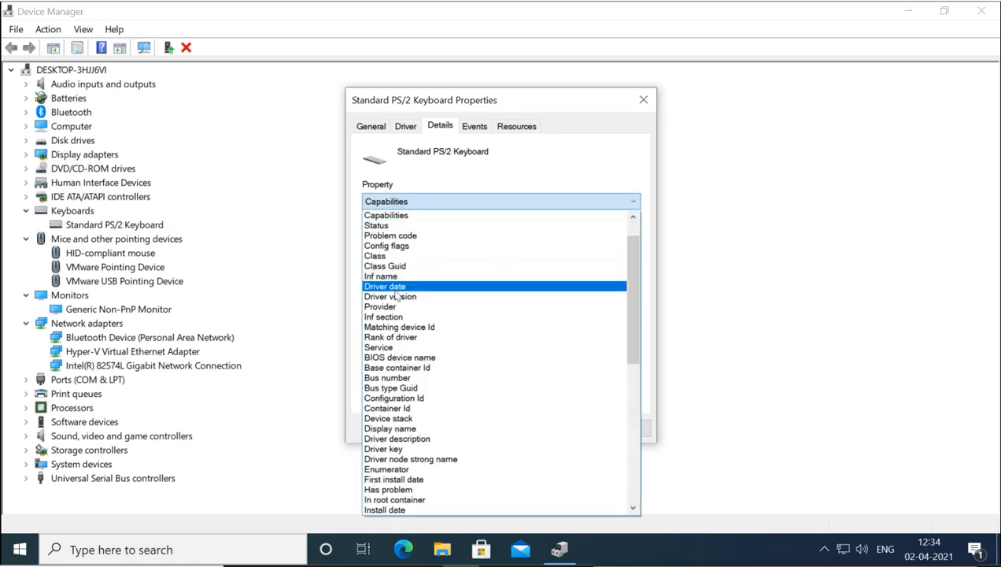
pyautogui.click(393, 288)
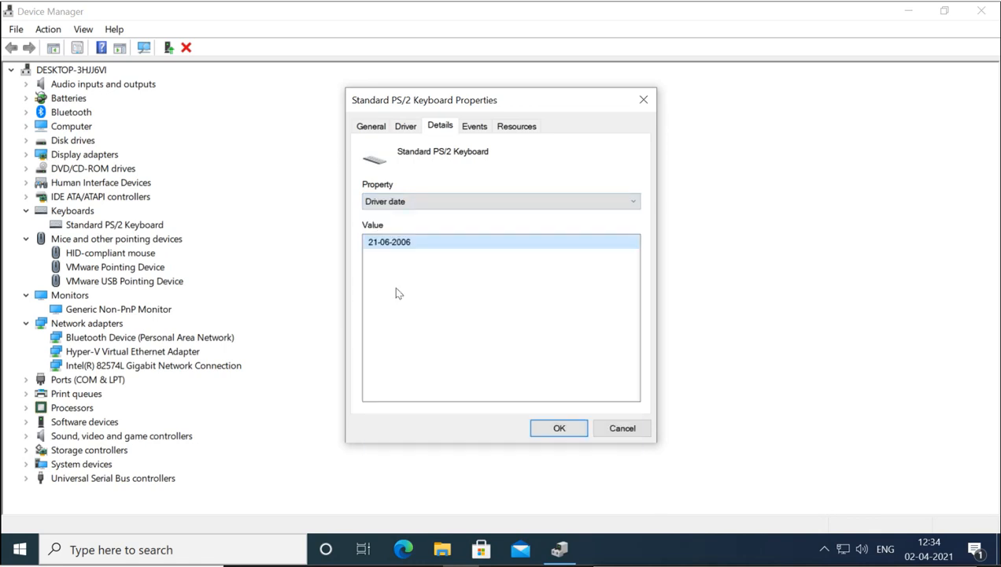
pyautogui.click(627, 202)
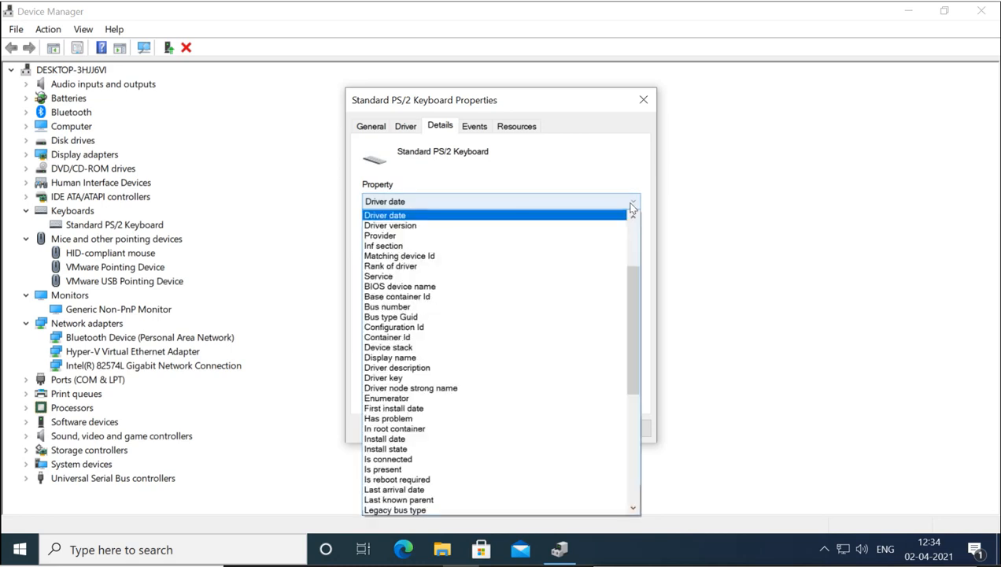
pyautogui.click(412, 359)
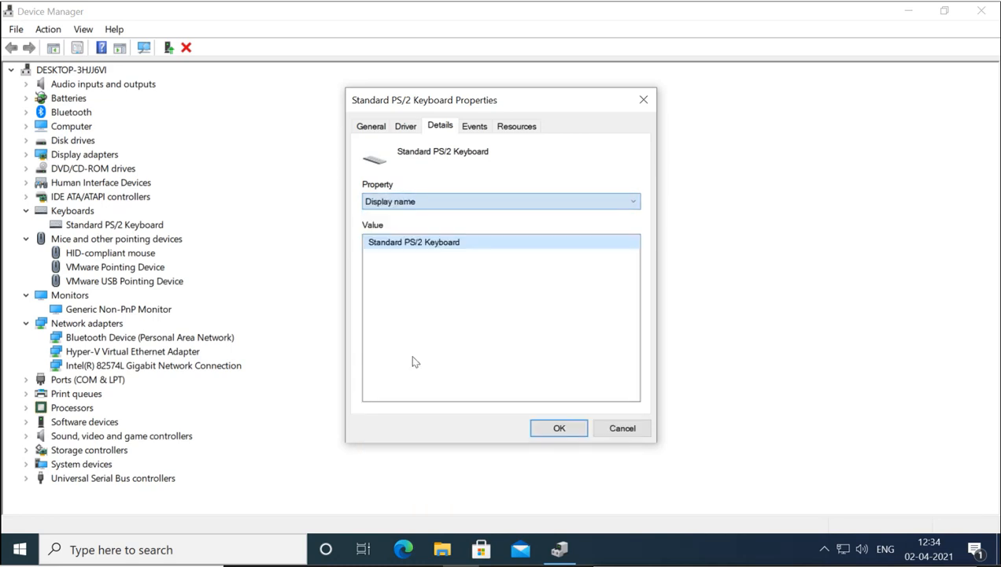
pyautogui.click(612, 203)
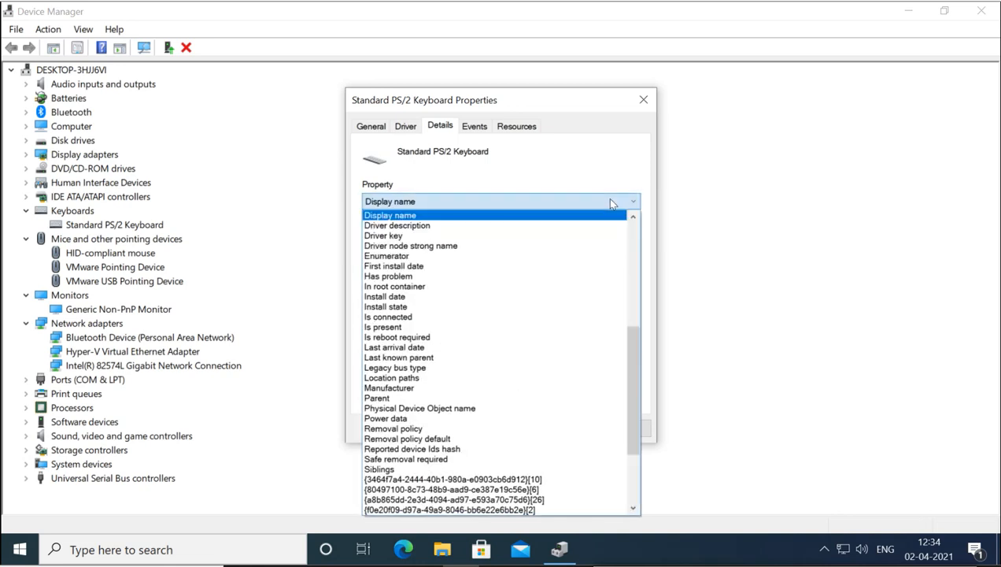
pyautogui.click(410, 388)
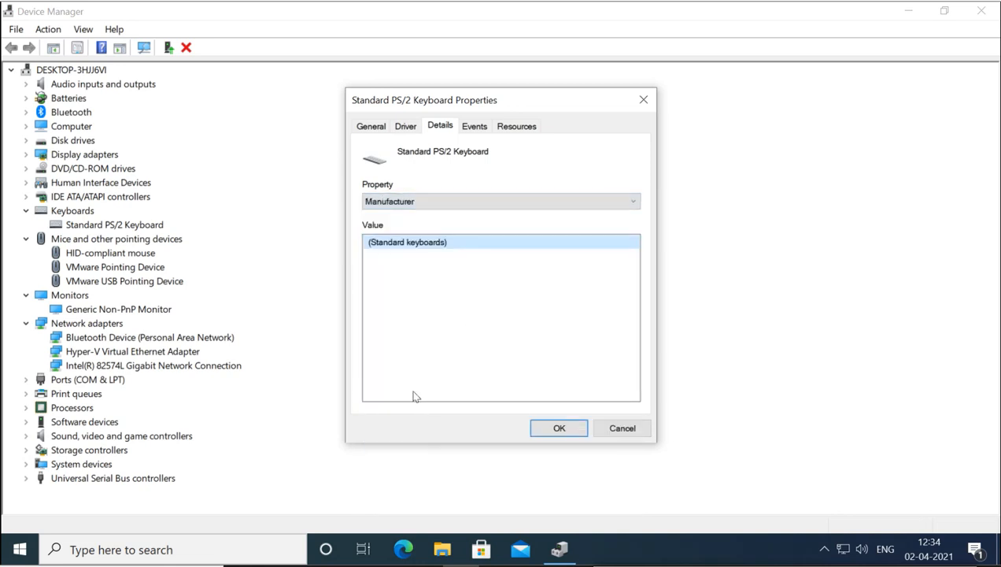
# View the keyboard's Safe removal required property and read the information of its Device configured (keyboard.inf) event.
pyautogui.click(626, 203)
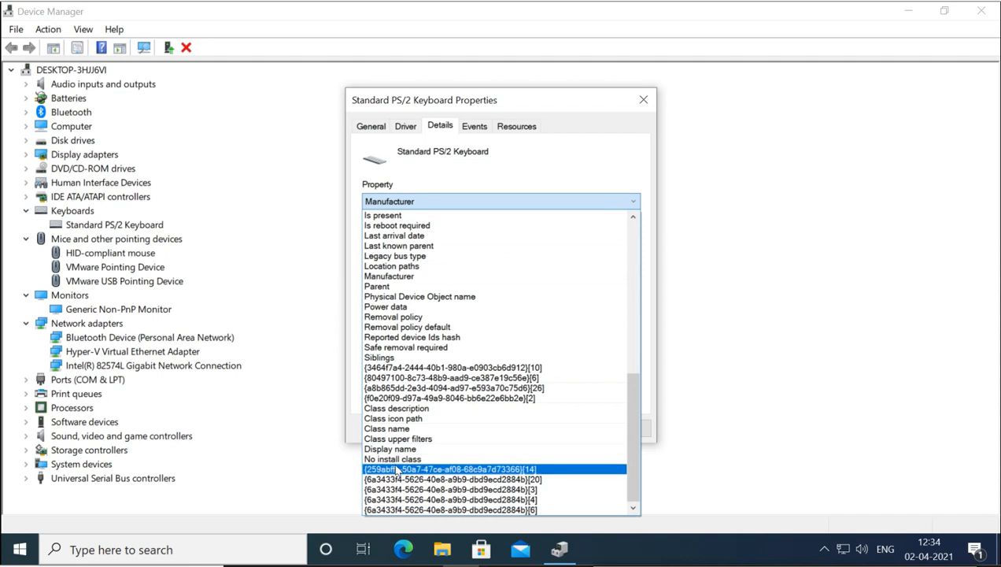
pyautogui.click(403, 347)
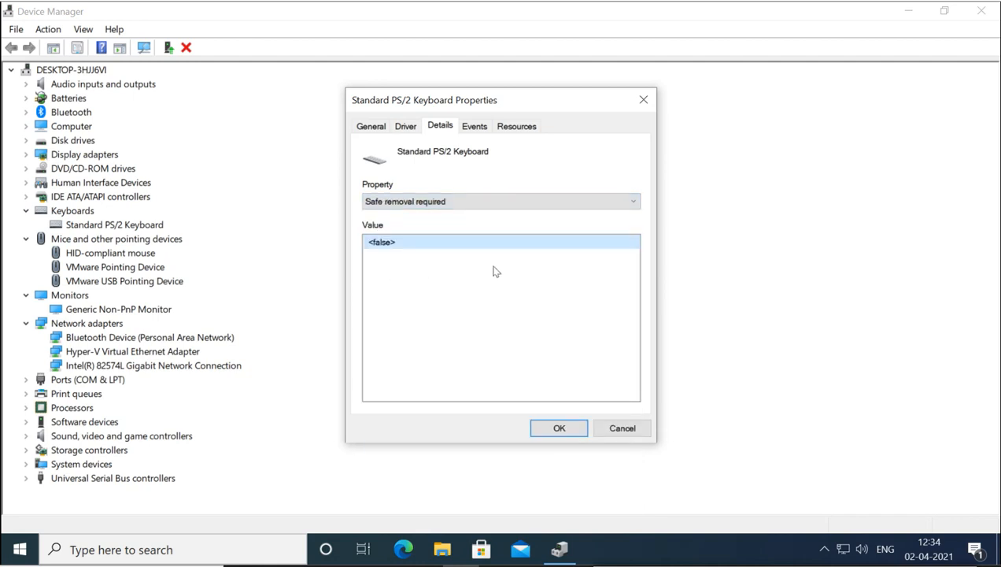
pyautogui.click(476, 130)
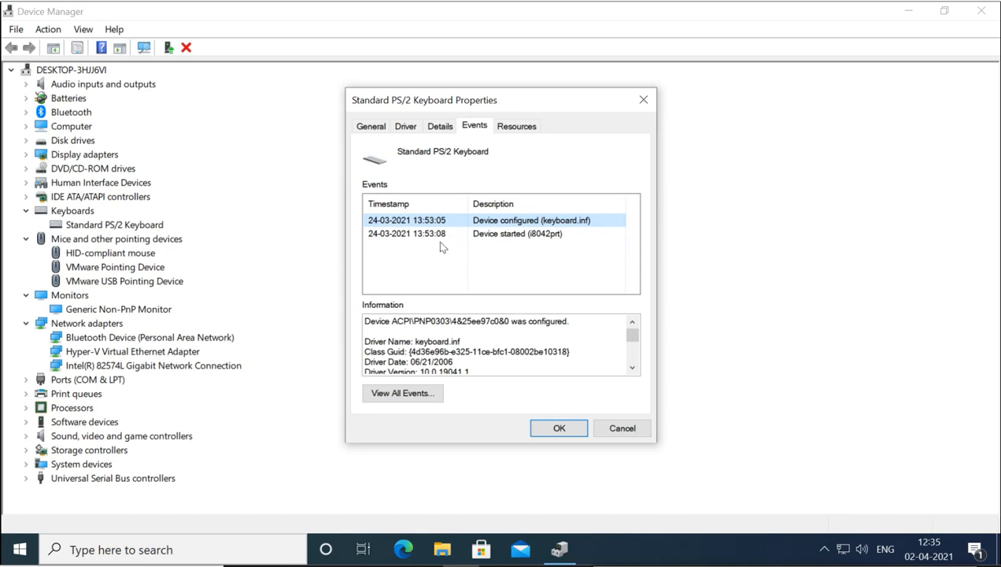
pyautogui.scroll(-3, 432, 339)
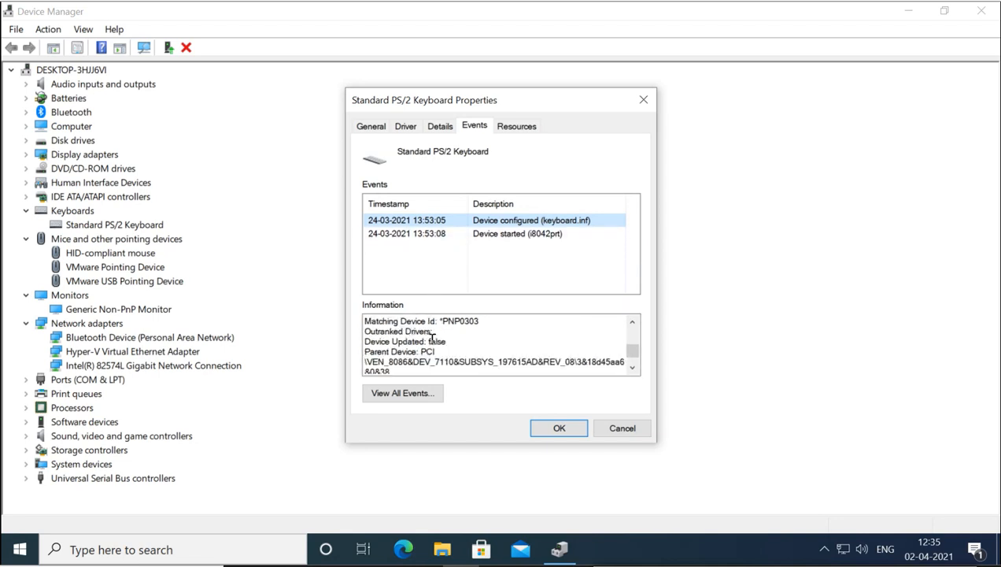
pyautogui.scroll(-2, 432, 339)
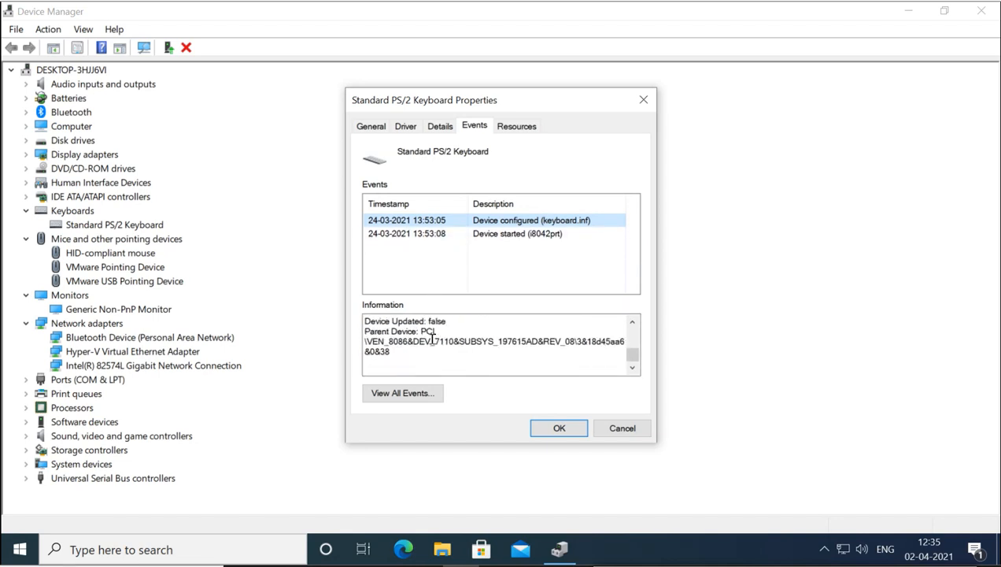
pyautogui.scroll(5, 432, 339)
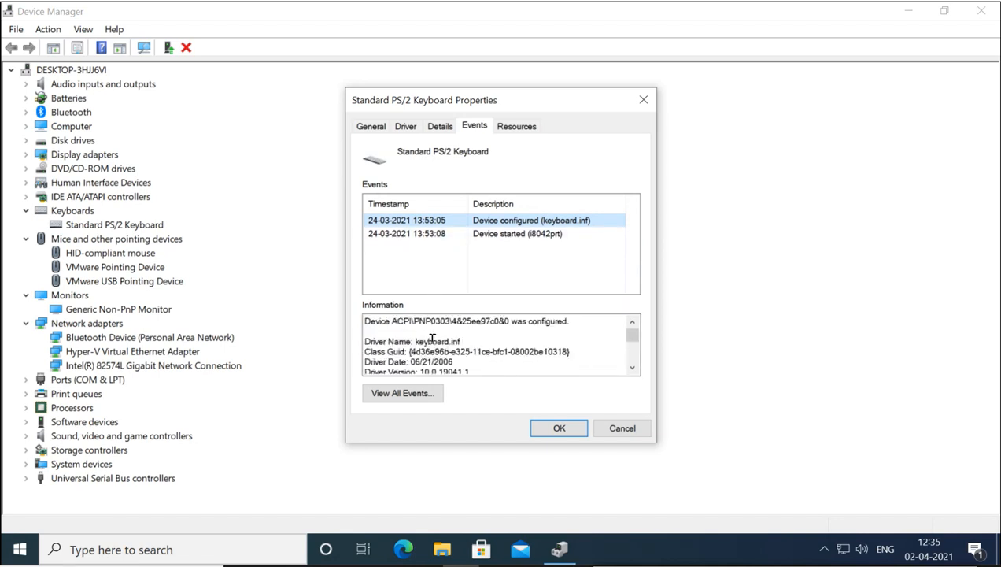
# Examine the keyboard's resource settings, including its first I/O range, and close its properties without changes.
pyautogui.click(531, 132)
pyautogui.click(402, 220)
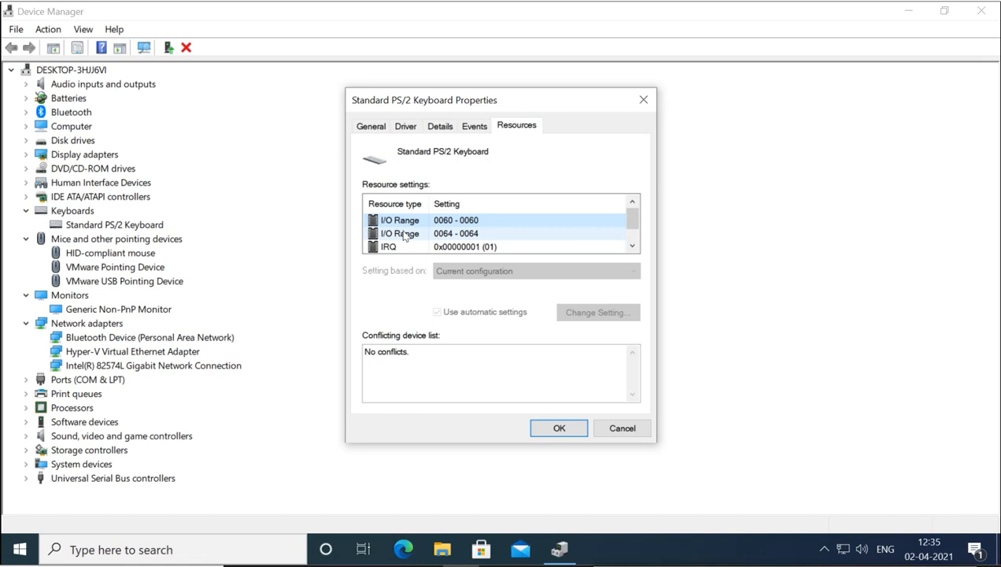
pyautogui.click(621, 428)
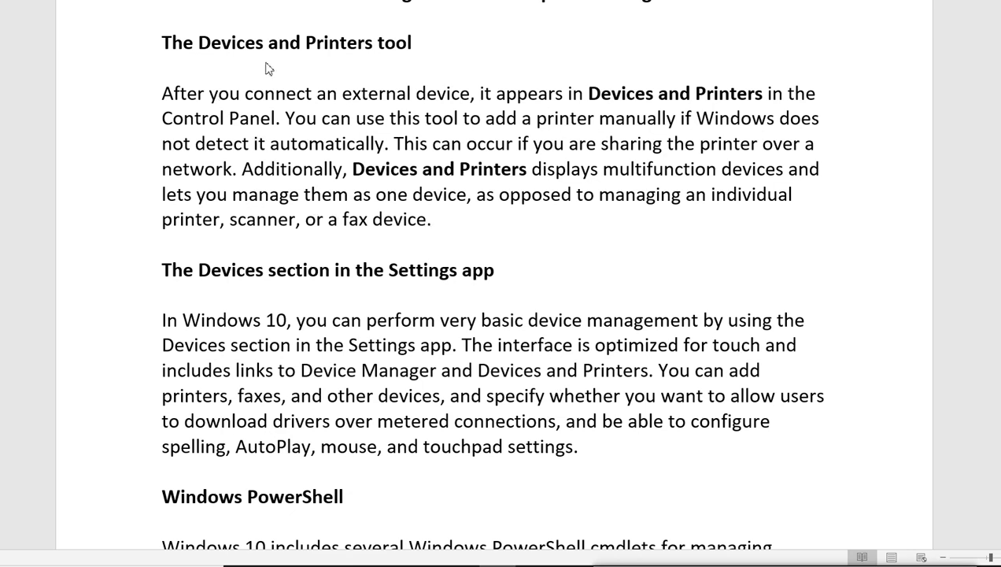
pyautogui.scroll(-1, 266, 70)
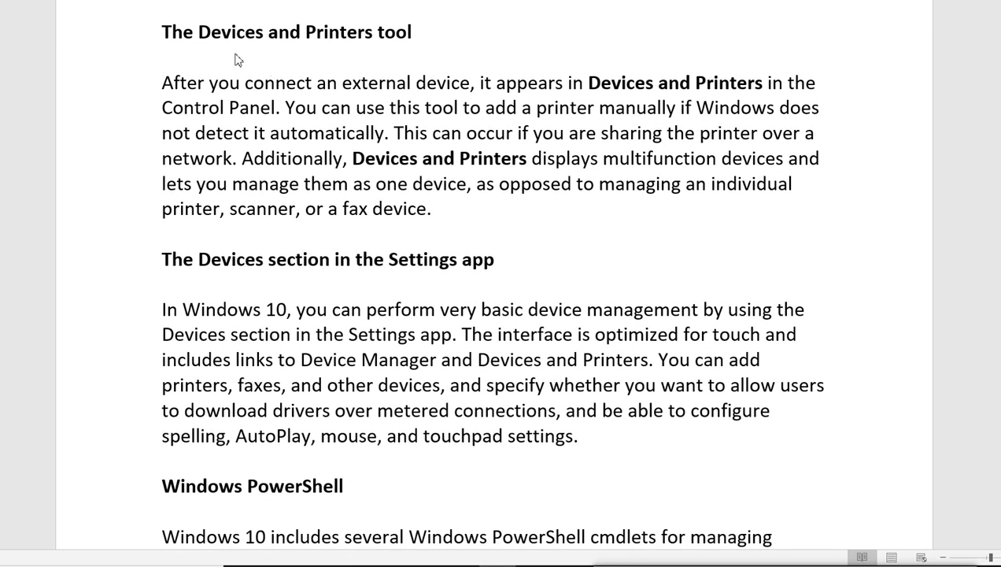
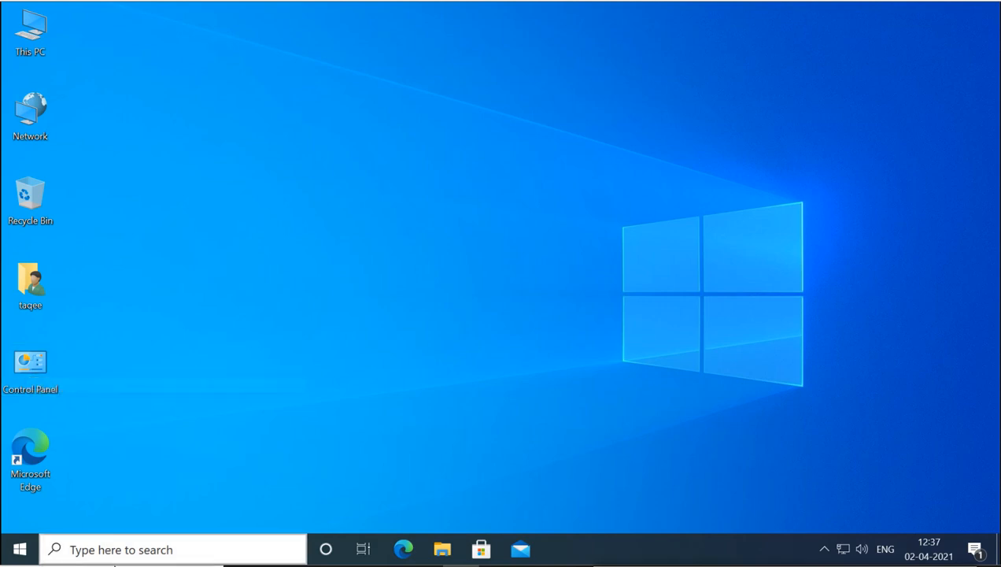
# Find Control Panel through Windows search, open Devices and Printers under Hardware and Sound, and look over its devices.
pyautogui.click(118, 551)
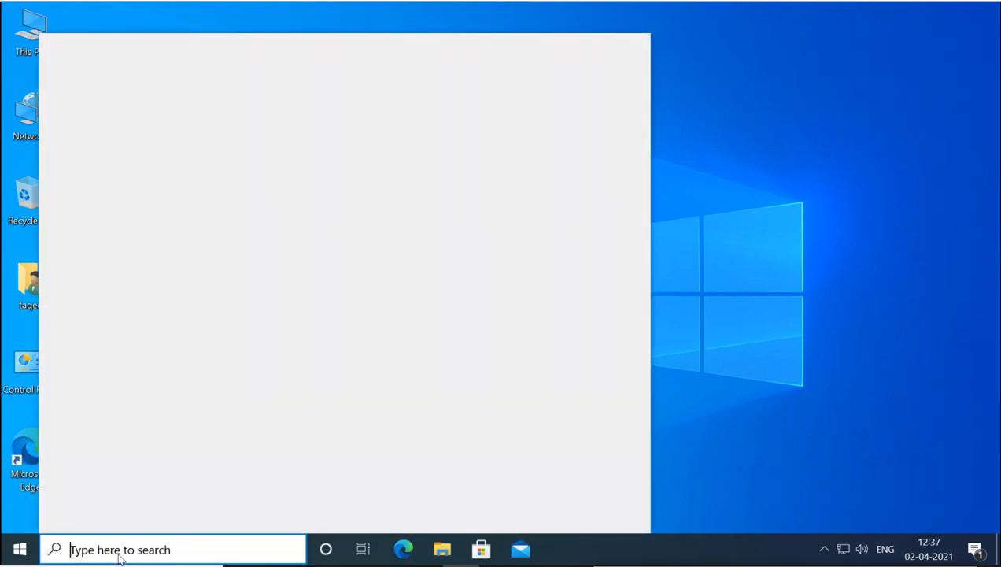
pyautogui.write('con')
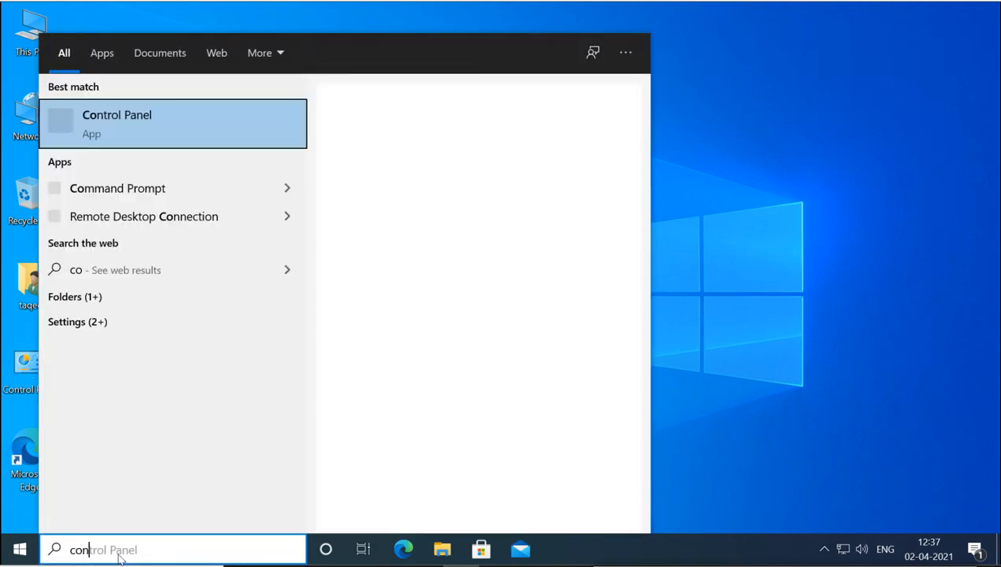
pyautogui.click(140, 117)
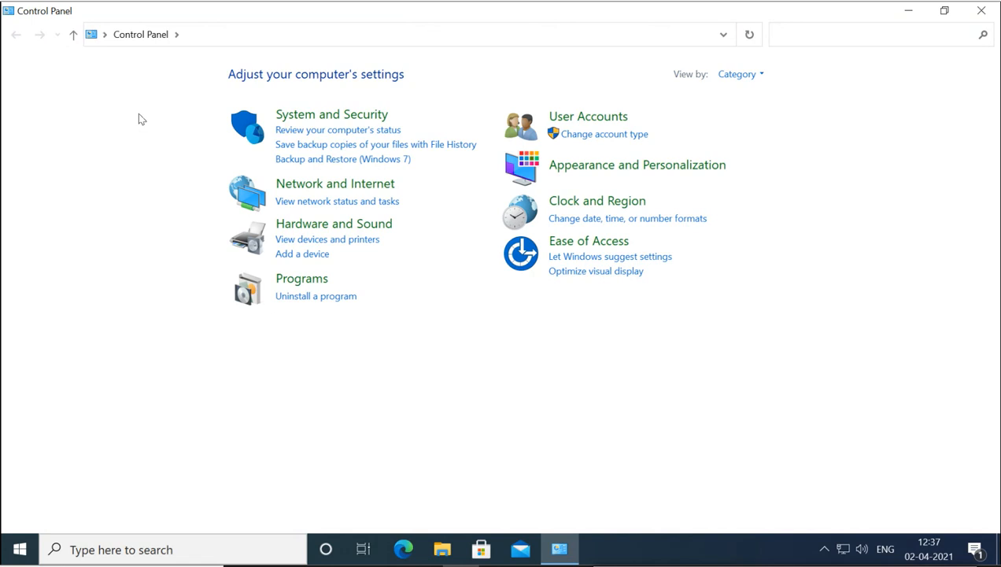
pyautogui.click(346, 227)
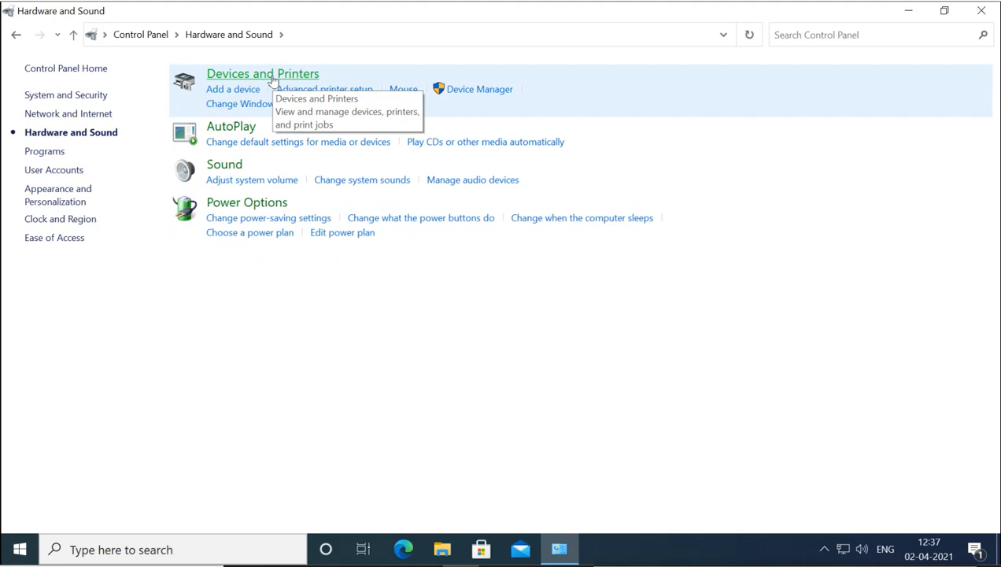
pyautogui.click(272, 80)
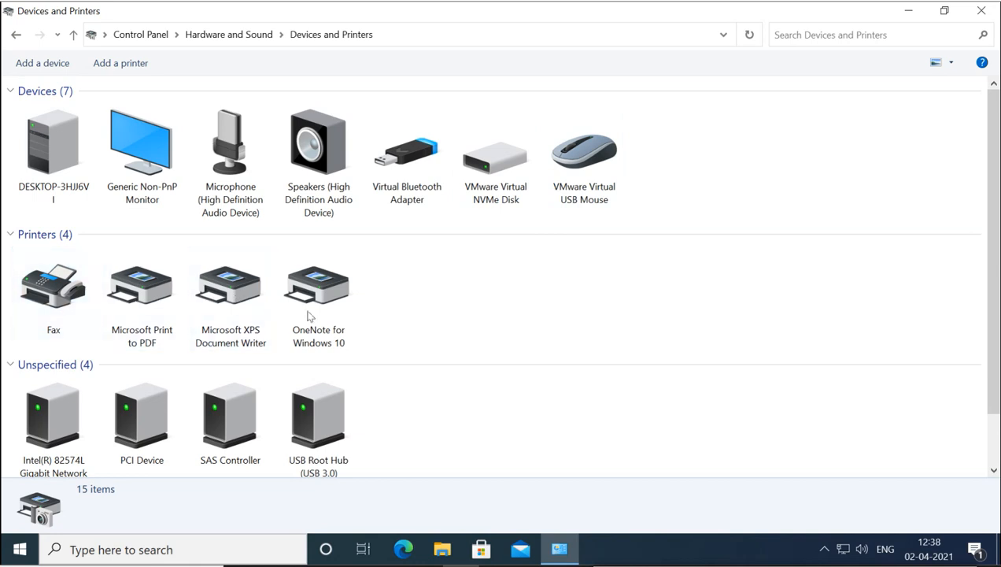
pyautogui.scroll(-1, 313, 318)
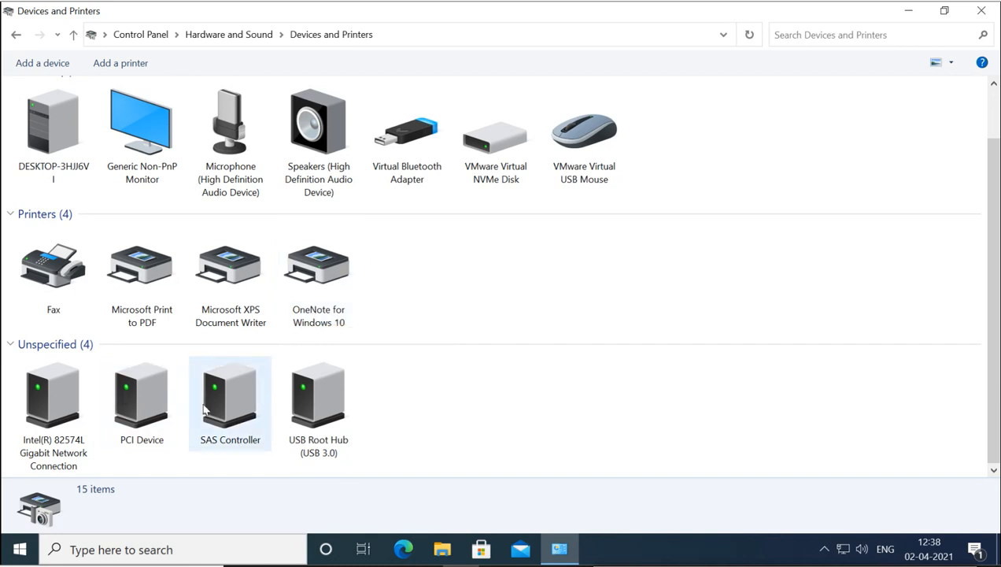
pyautogui.scroll(1, 204, 408)
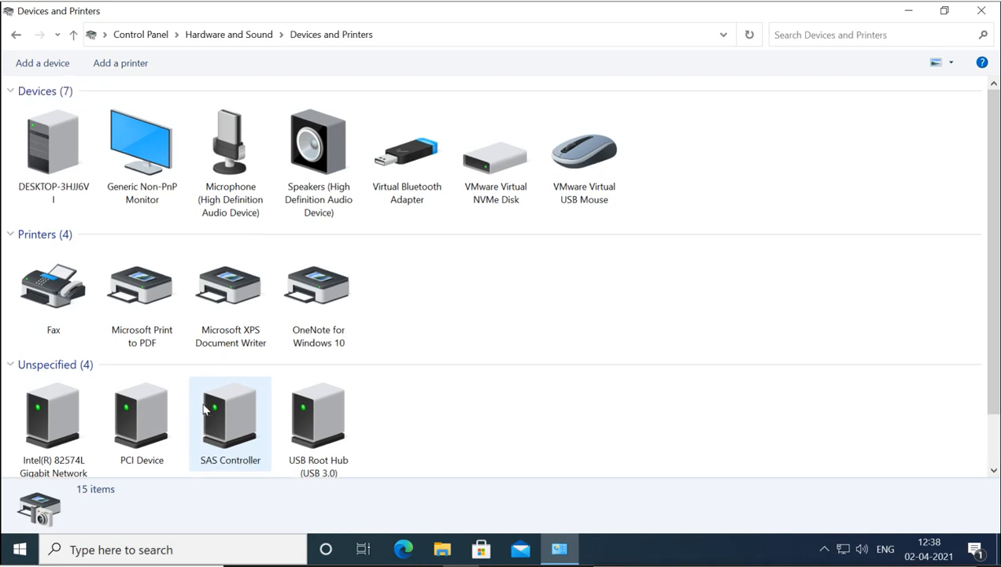
# Inspect the details of the Fax, Microsoft Print to PDF, Microsoft XPS Document Writer and OneNote for Windows 10 printers.
pyautogui.click(149, 325)
pyautogui.click(203, 322)
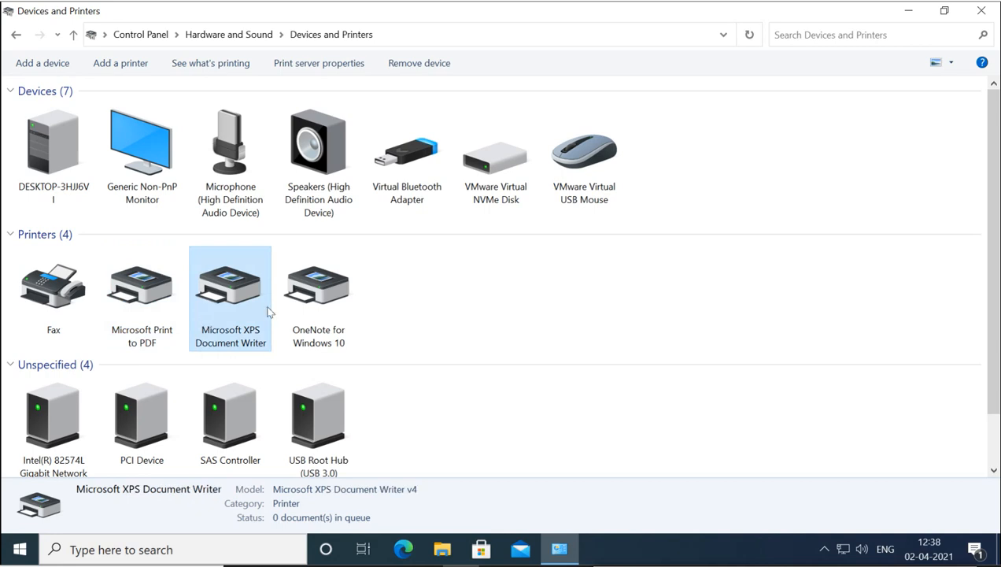
pyautogui.click(314, 309)
pyautogui.click(233, 310)
pyautogui.click(130, 322)
pyautogui.click(50, 323)
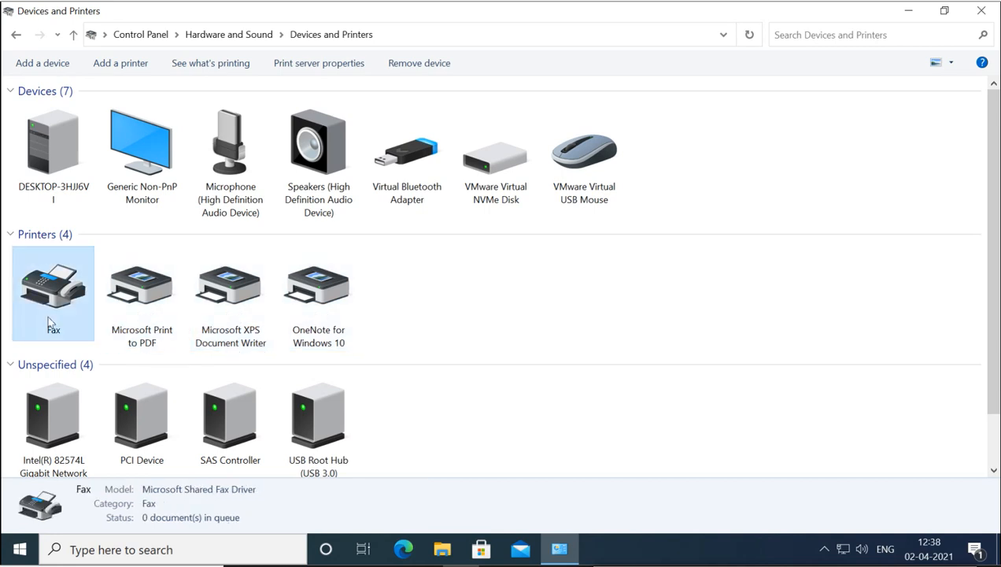
pyautogui.click(116, 321)
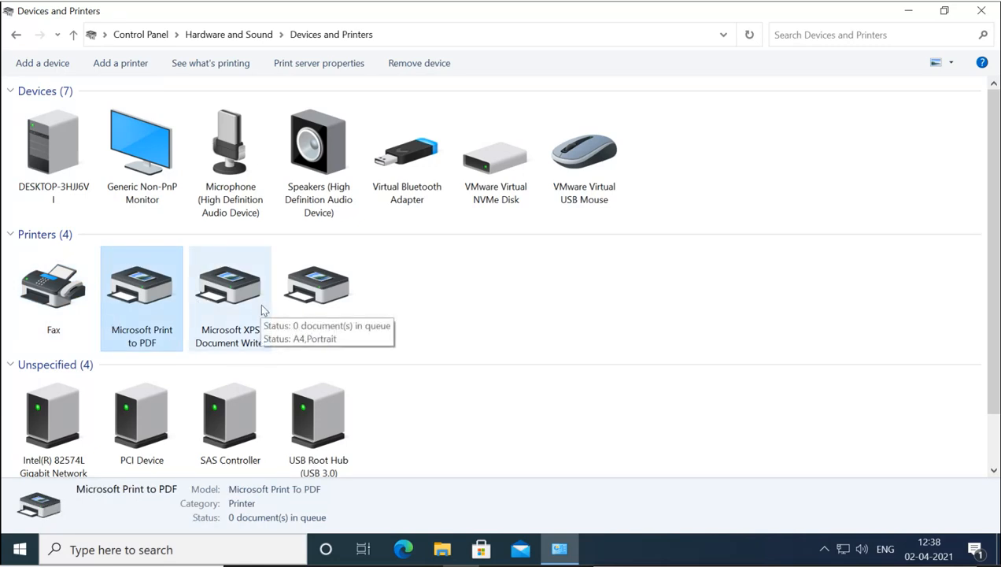
pyautogui.click(208, 309)
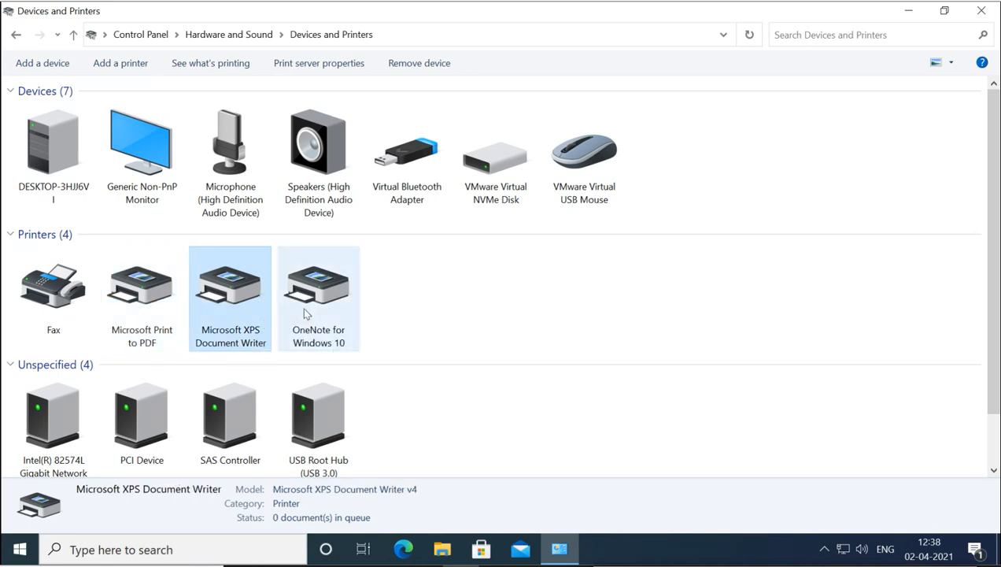
pyautogui.click(303, 307)
pyautogui.click(233, 318)
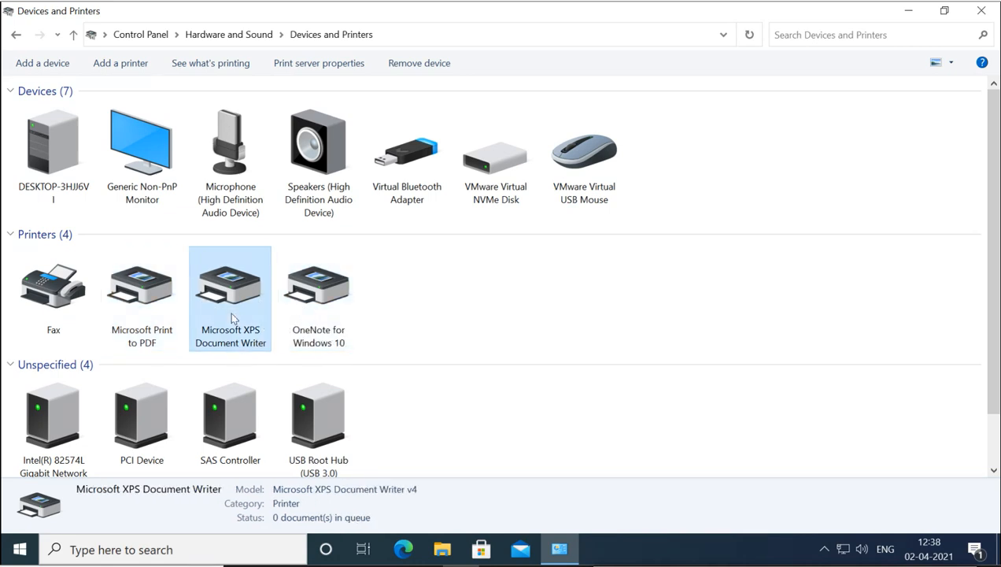
pyautogui.click(141, 313)
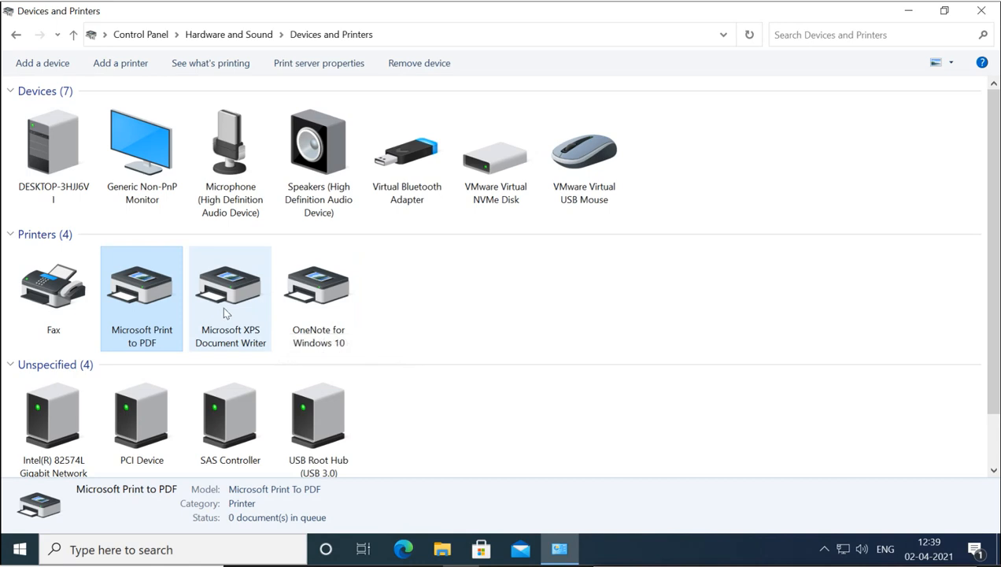
pyautogui.moveTo(224, 314)
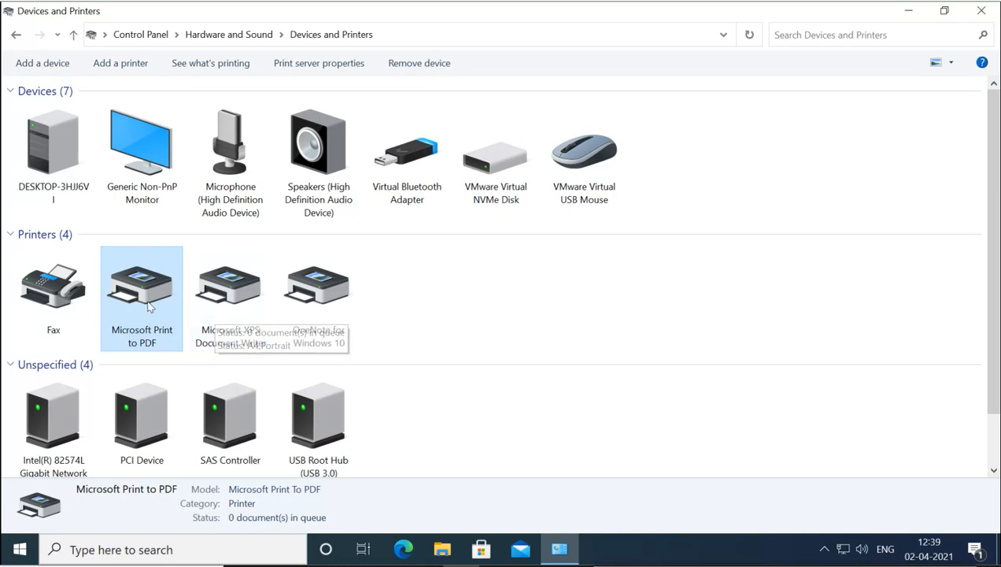
pyautogui.moveTo(148, 301)
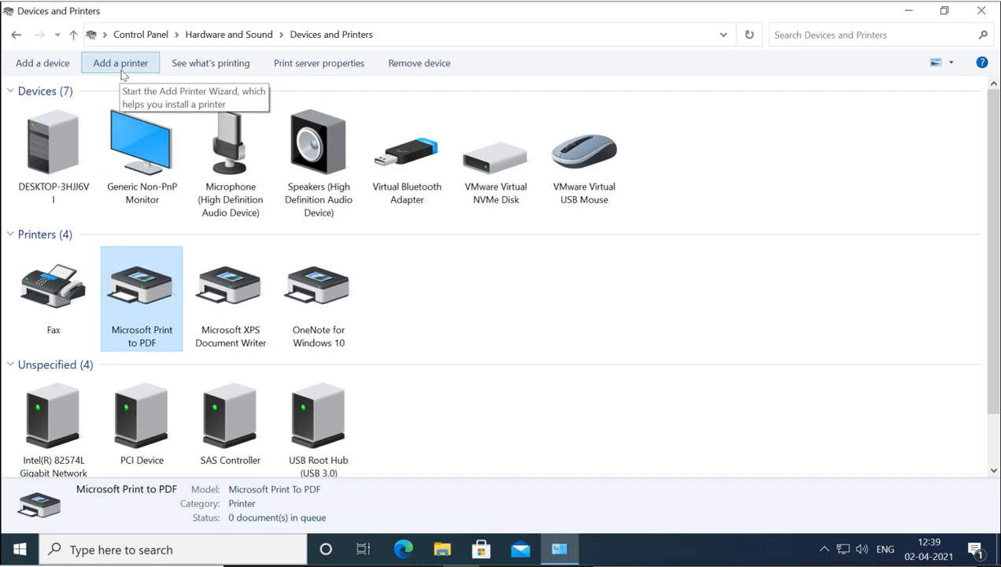
# Start adding a printer, view the options for an unlisted printer, choose selecting a shared printer by name, and cancel both dialogs.
pyautogui.click(122, 69)
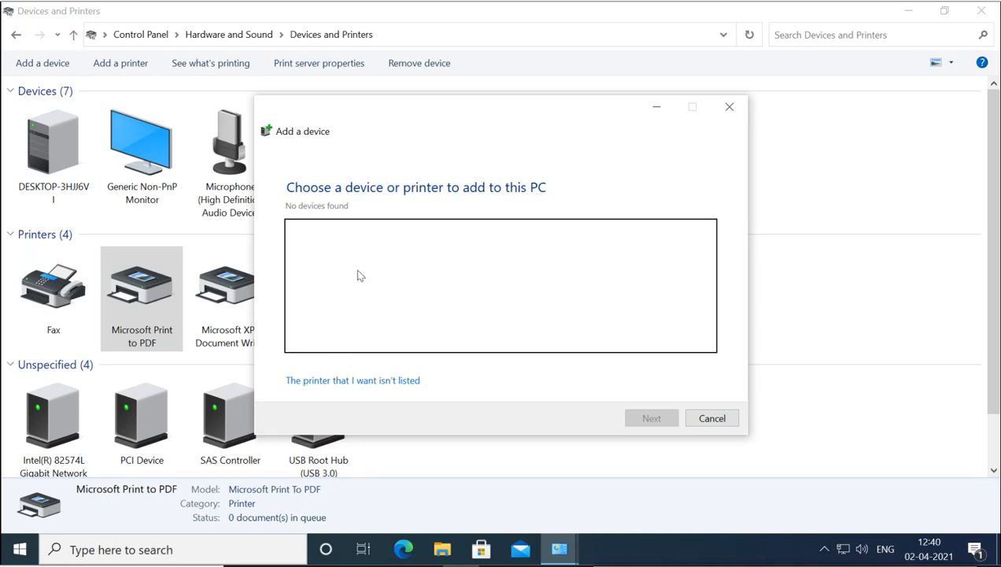
pyautogui.click(365, 381)
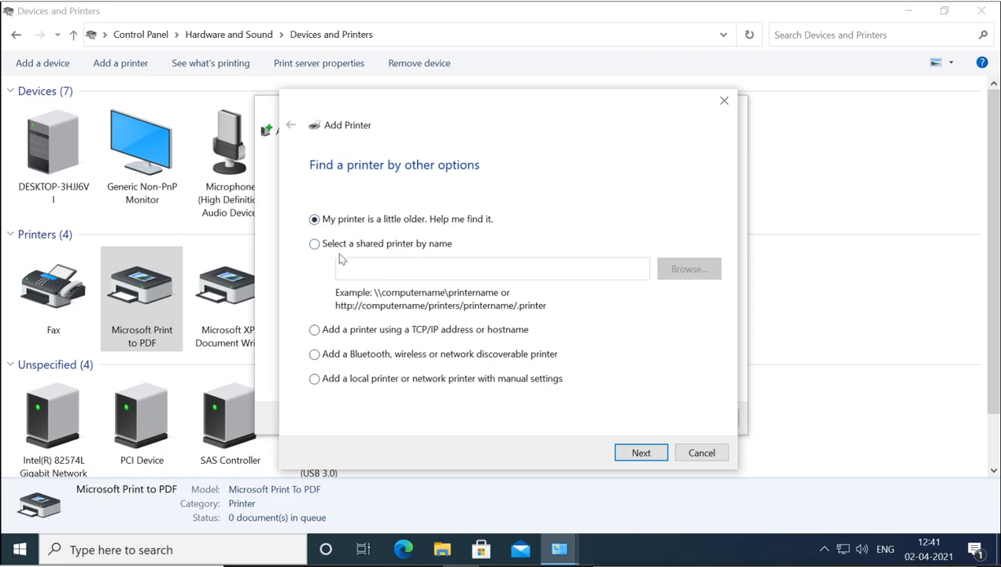
pyautogui.click(314, 244)
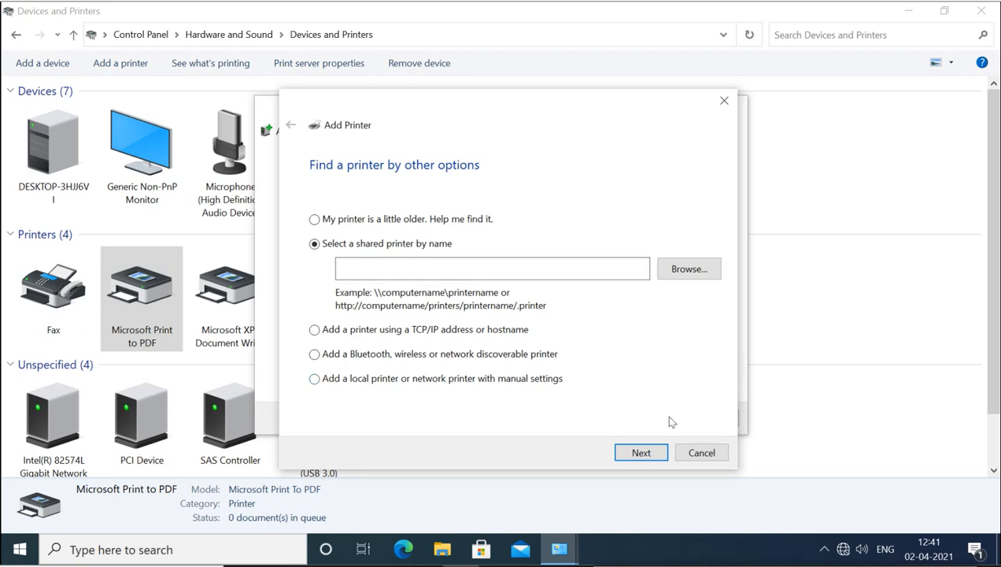
pyautogui.click(694, 451)
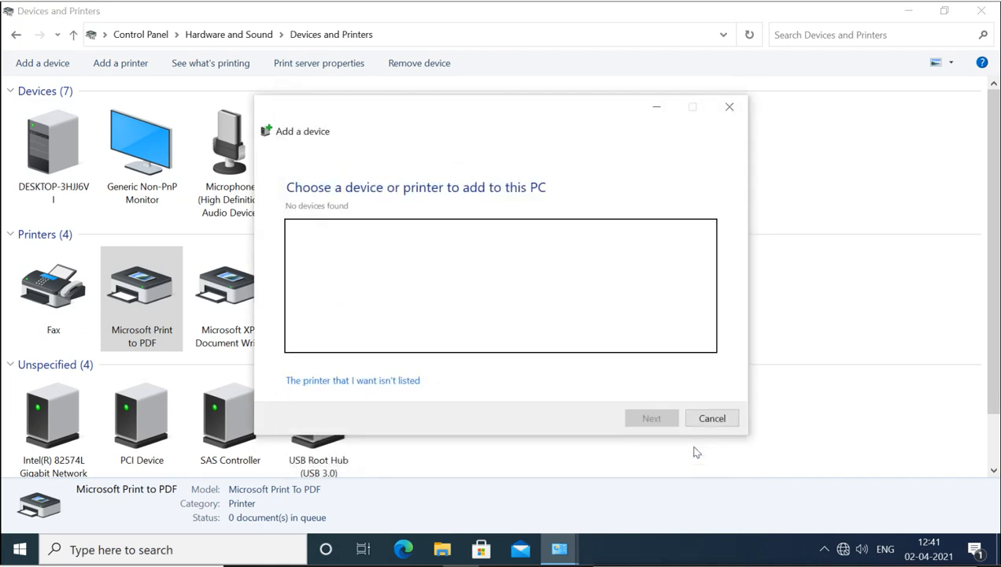
pyautogui.click(708, 417)
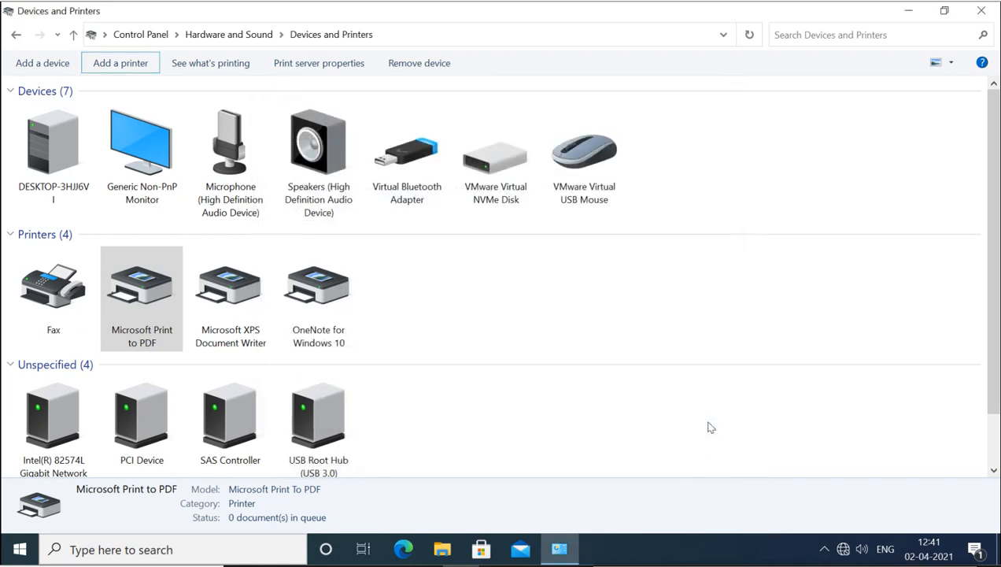
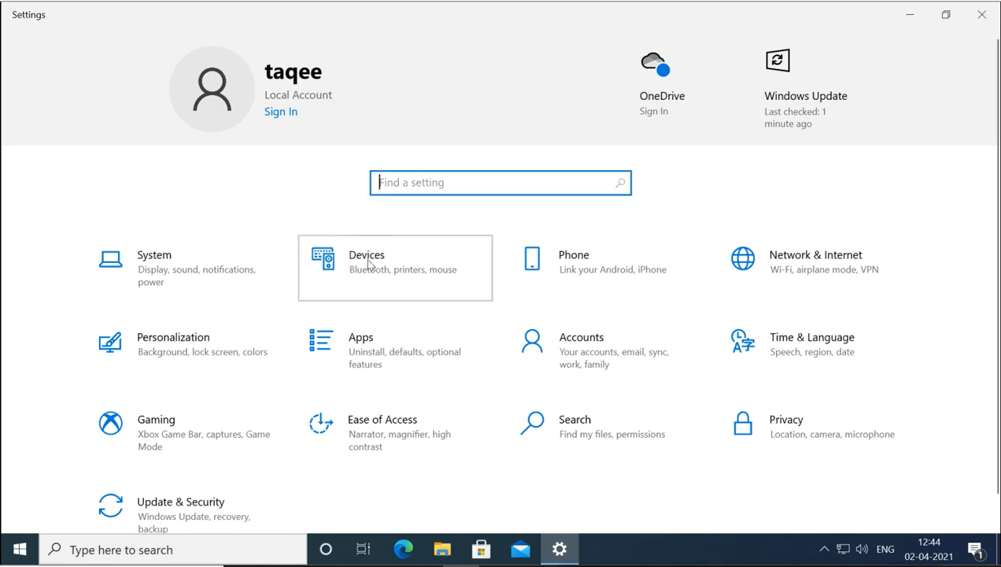
# Open the Devices section of Settings and examine the devices listed under Bluetooth & other devices, including Other devices.
pyautogui.click(368, 264)
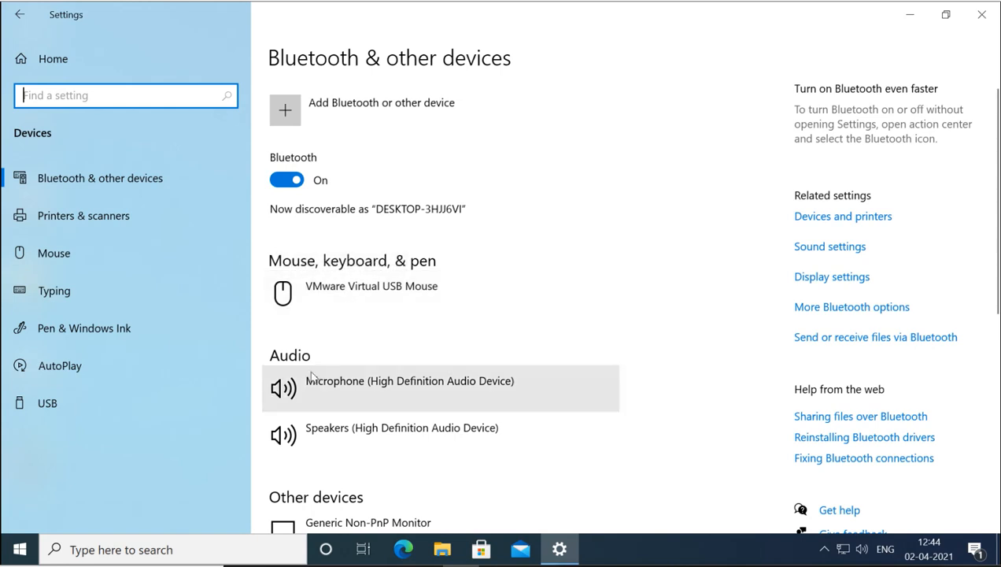
pyautogui.scroll(-3, 316, 436)
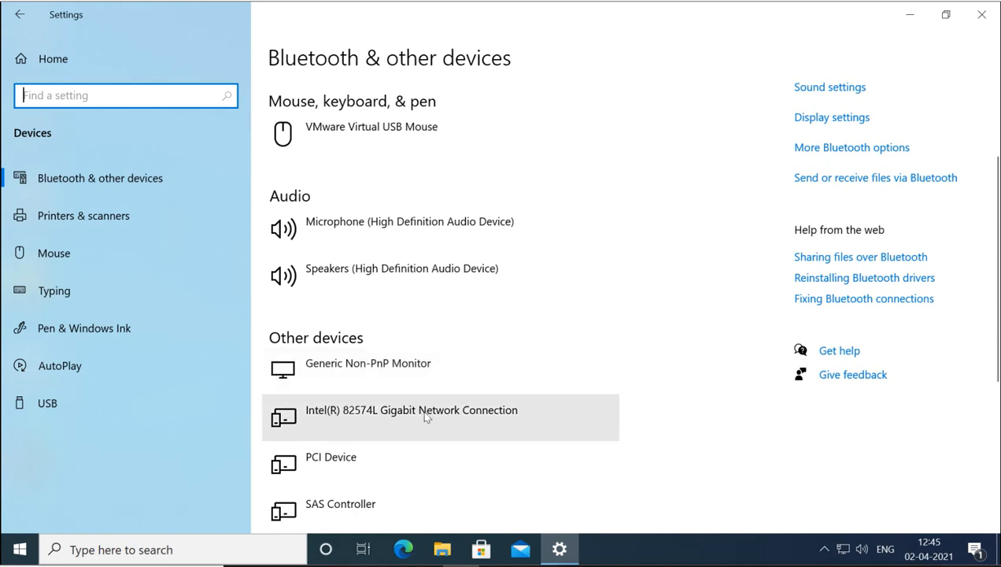
pyautogui.scroll(-1, 425, 417)
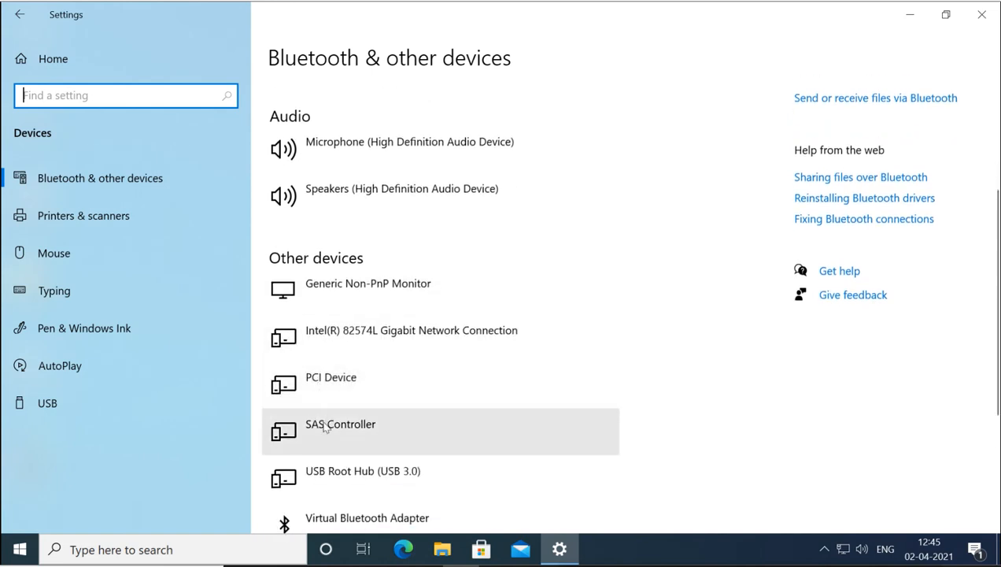
pyautogui.scroll(-1, 371, 428)
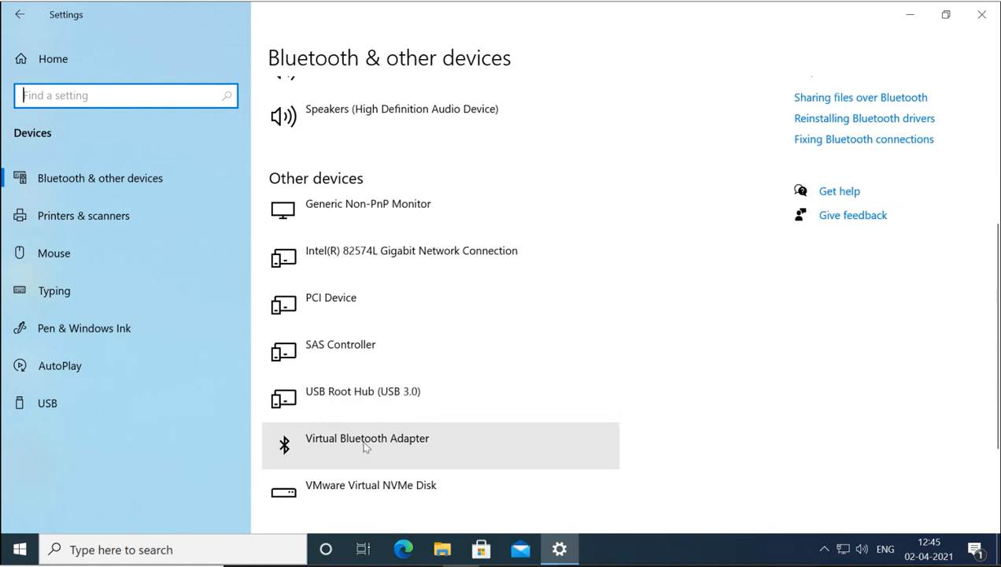
# Examine the rest of the Bluetooth & other devices page, including Other devices and the Download over metered connections option.
pyautogui.scroll(-2, 368, 488)
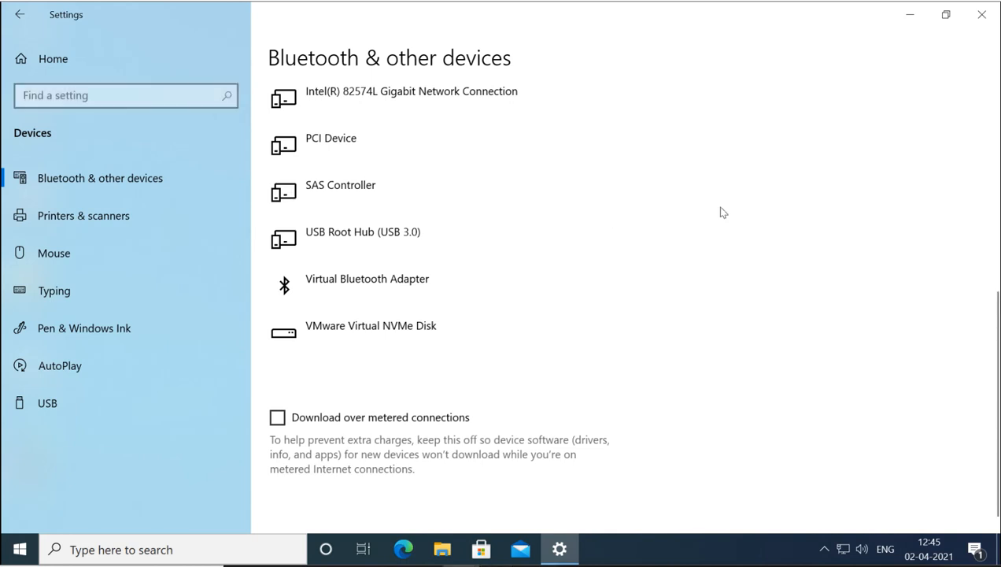
pyautogui.scroll(6, 722, 212)
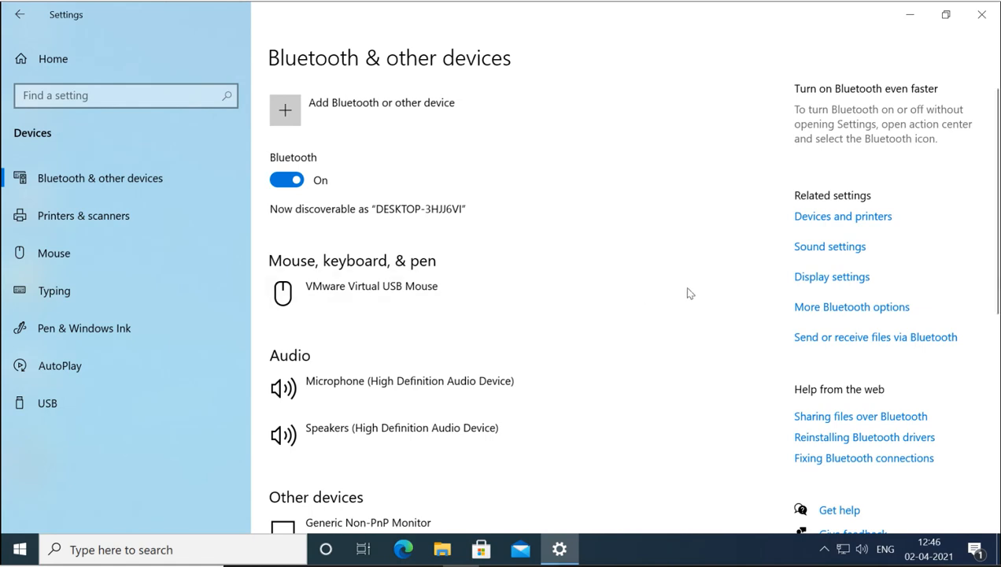
pyautogui.scroll(-10, 687, 293)
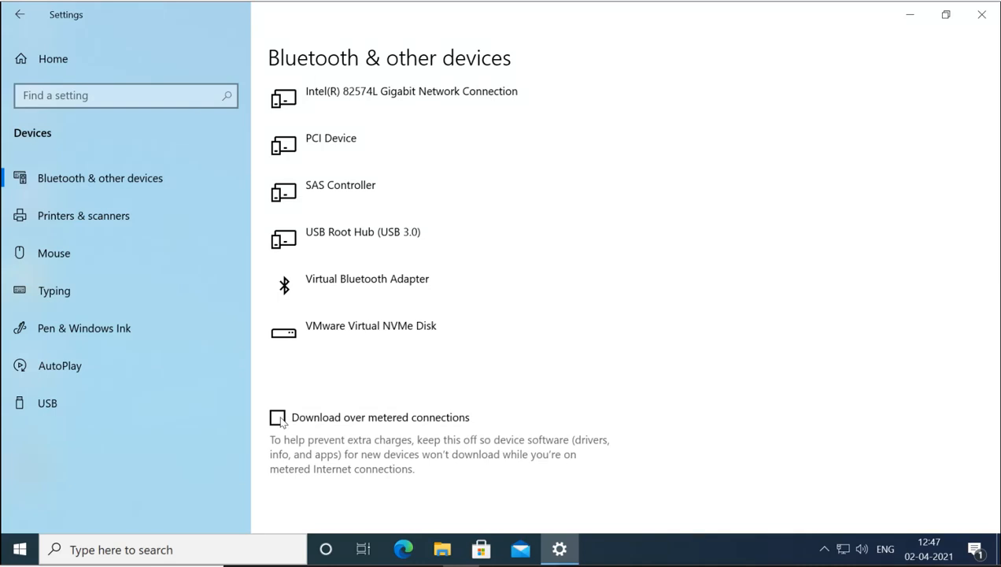
pyautogui.scroll(6, 596, 388)
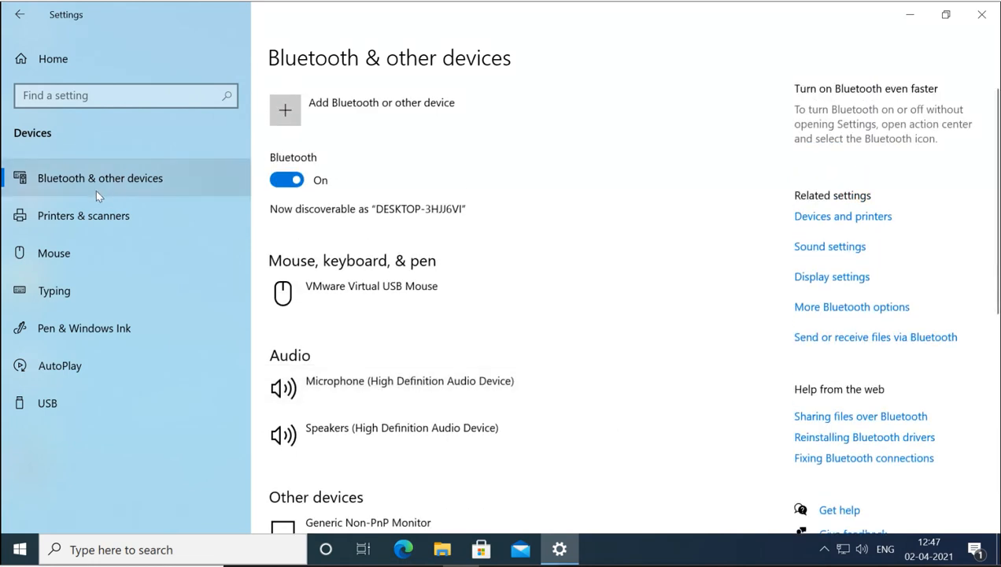
# Compare the Bluetooth & other devices and Printers & scanners pages, and review the listed printers and the default-printer and metered-connection options.
pyautogui.click(86, 215)
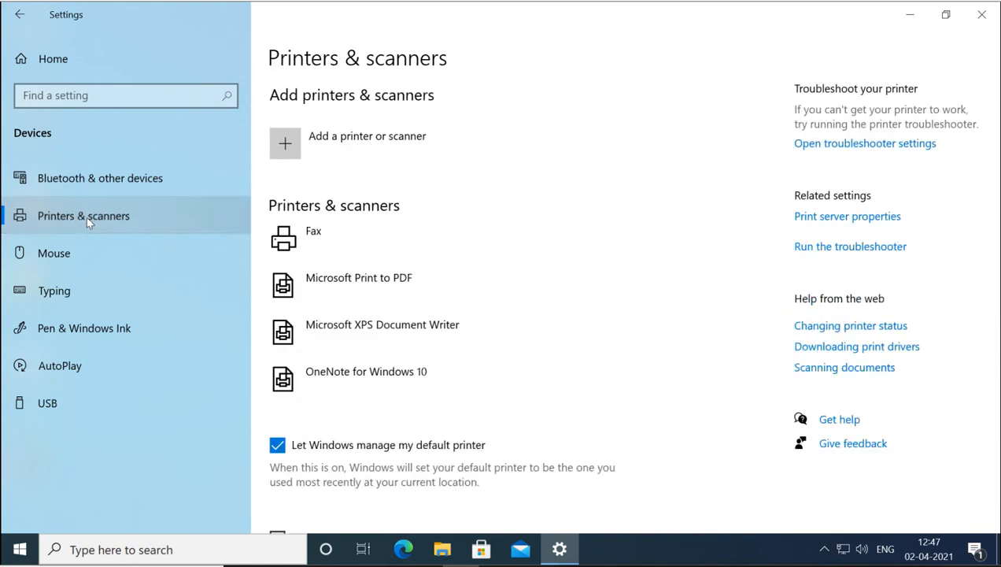
pyautogui.click(132, 186)
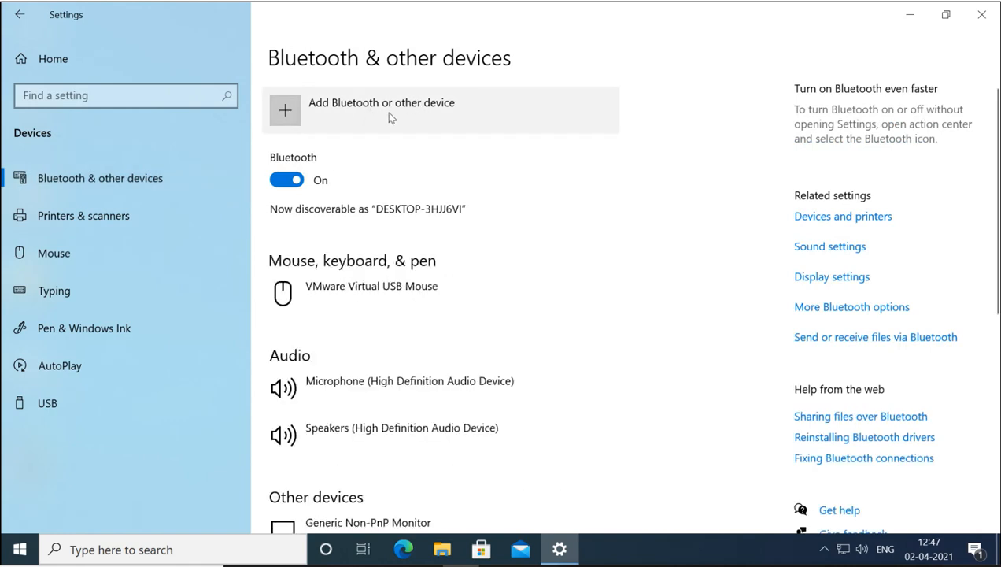
pyautogui.click(142, 210)
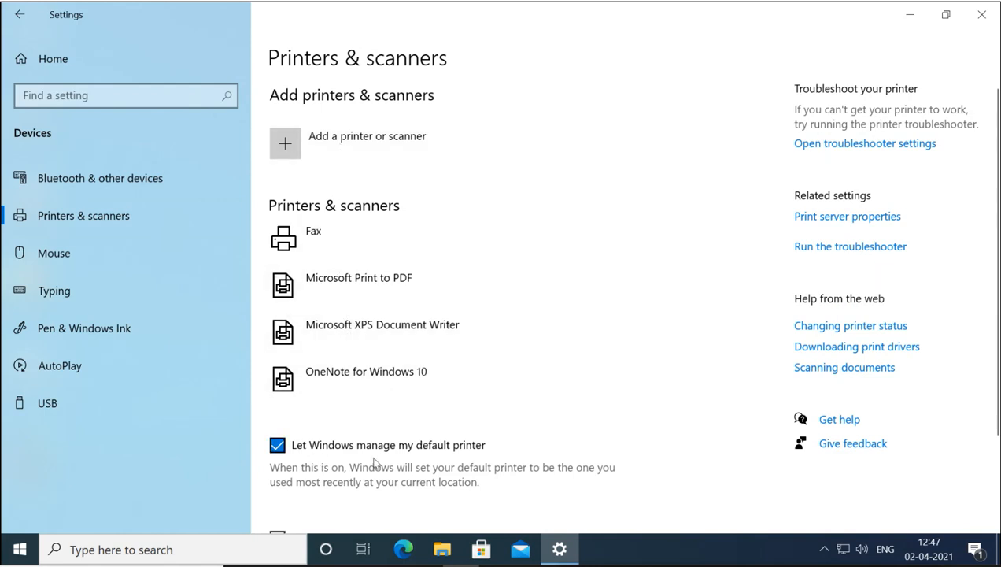
pyautogui.scroll(-2, 375, 462)
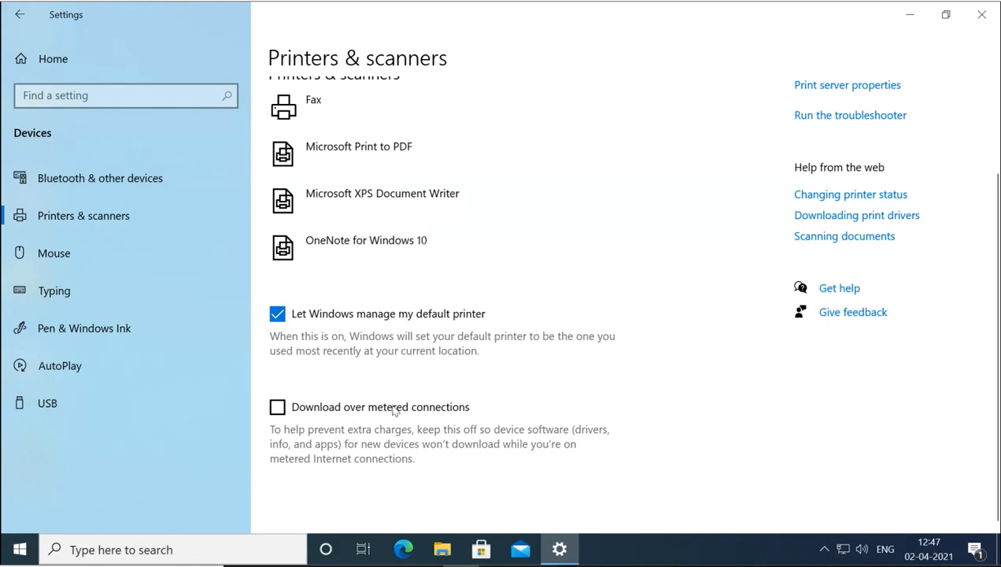
pyautogui.scroll(3, 394, 410)
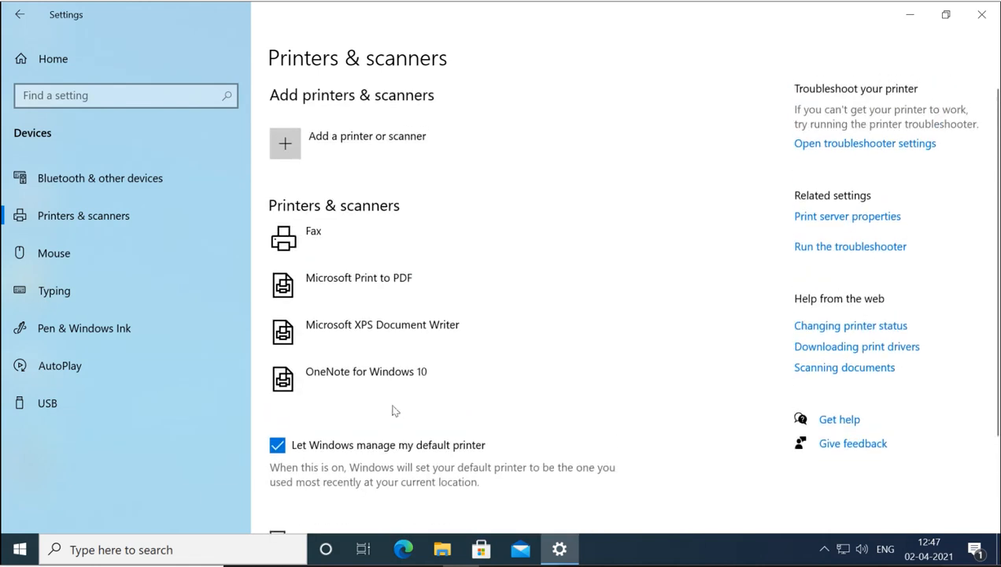
# Look over the Mouse settings and view the primary button choices, keeping Left.
pyautogui.click(73, 250)
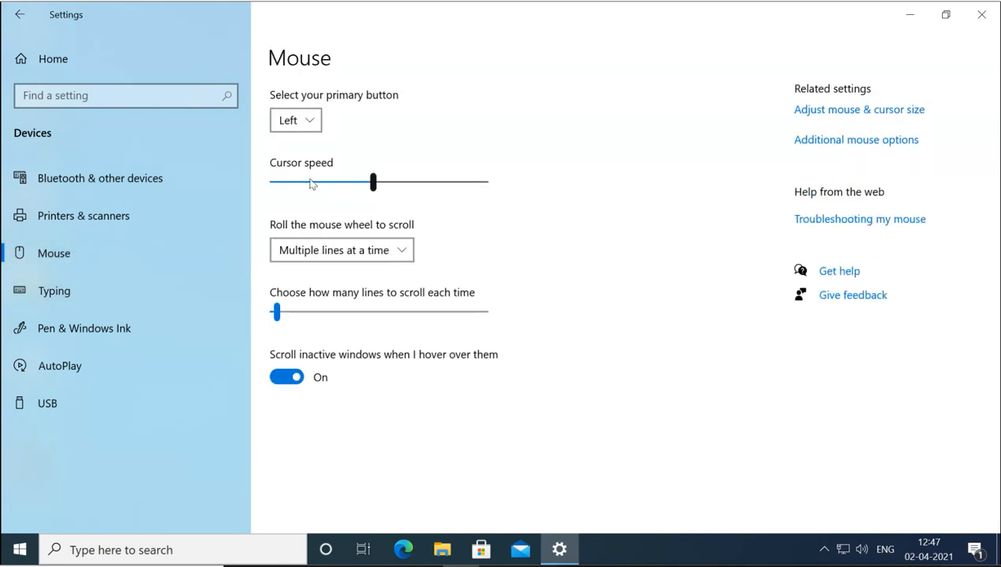
pyautogui.click(320, 126)
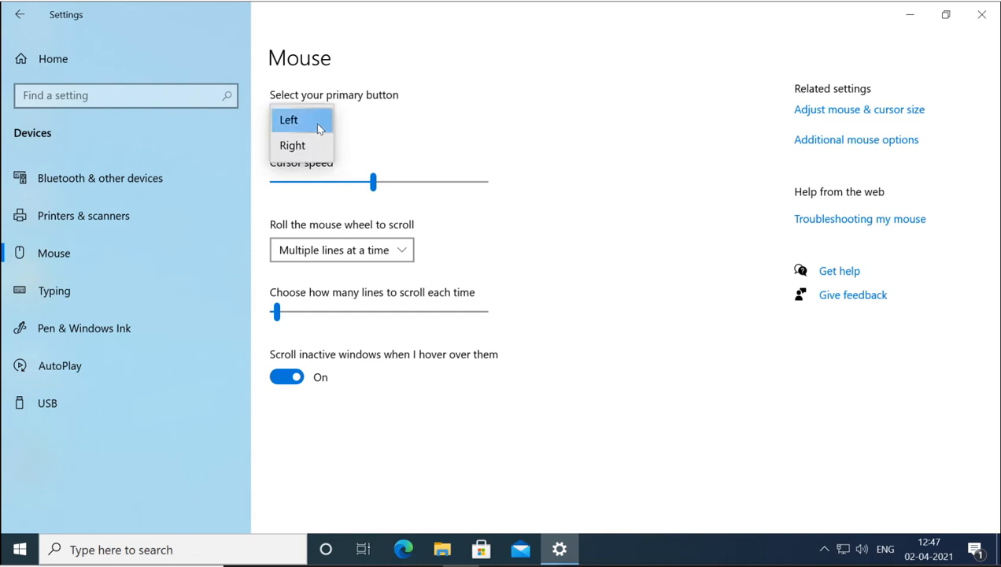
pyautogui.click(319, 126)
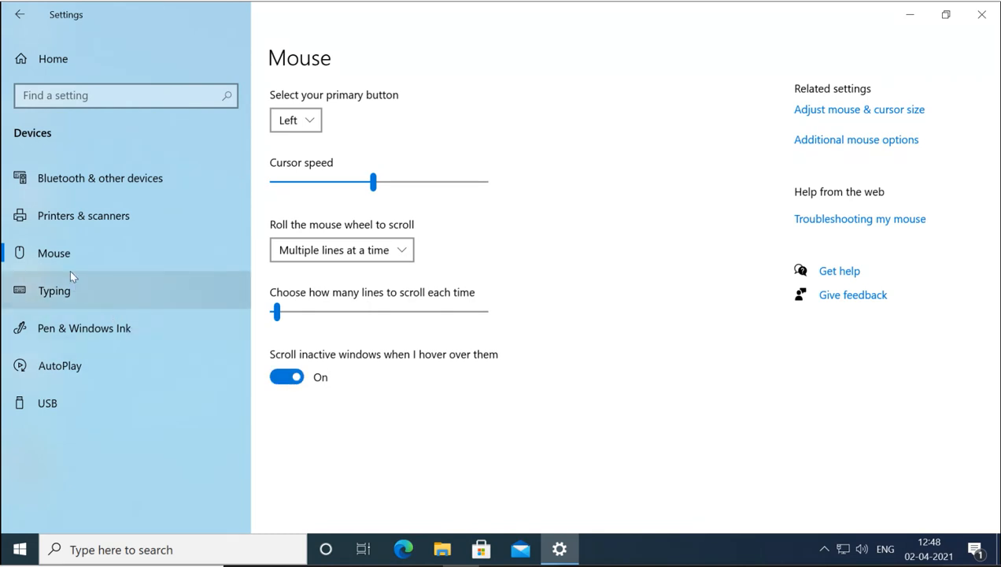
# Review all the Typing settings, and switch Autocorrect misspelled words off and back on.
pyautogui.click(65, 294)
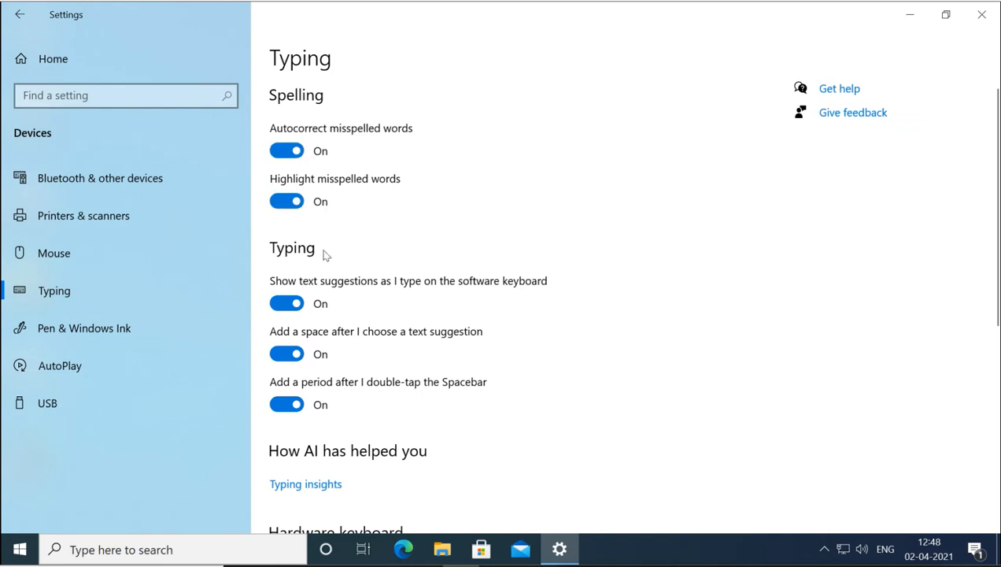
pyautogui.scroll(-3, 325, 449)
pyautogui.scroll(-5, 322, 448)
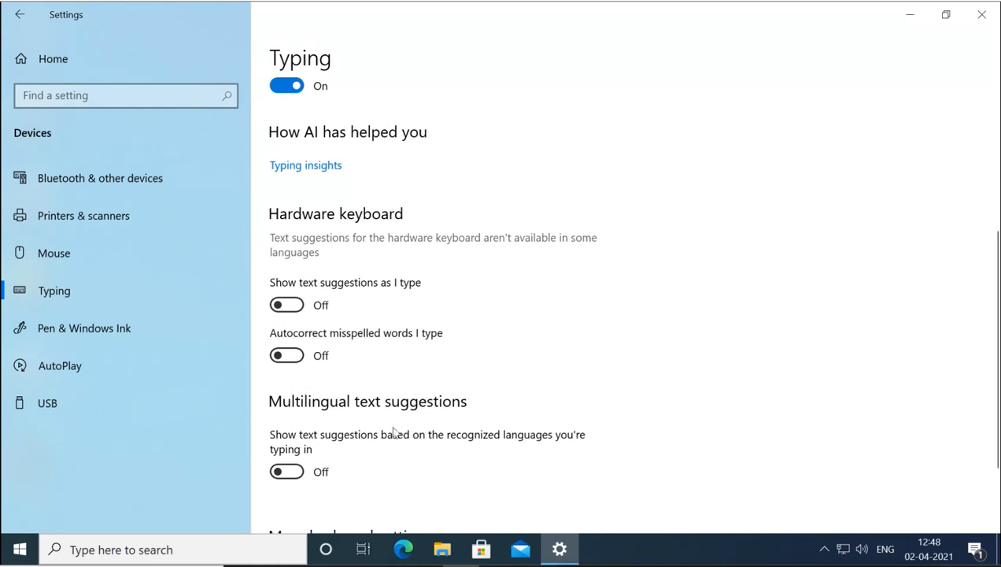
pyautogui.scroll(-3, 396, 441)
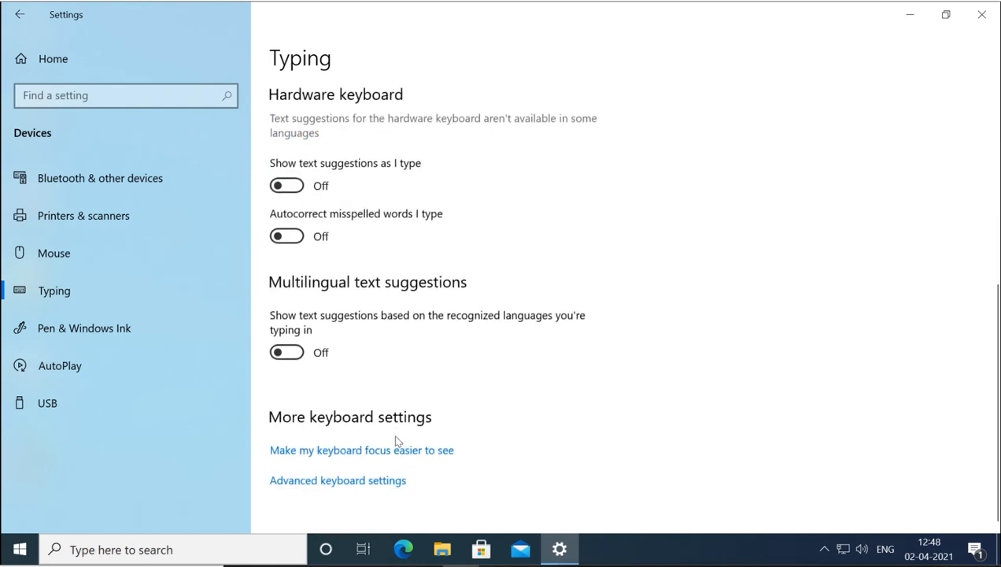
pyautogui.scroll(10, 396, 440)
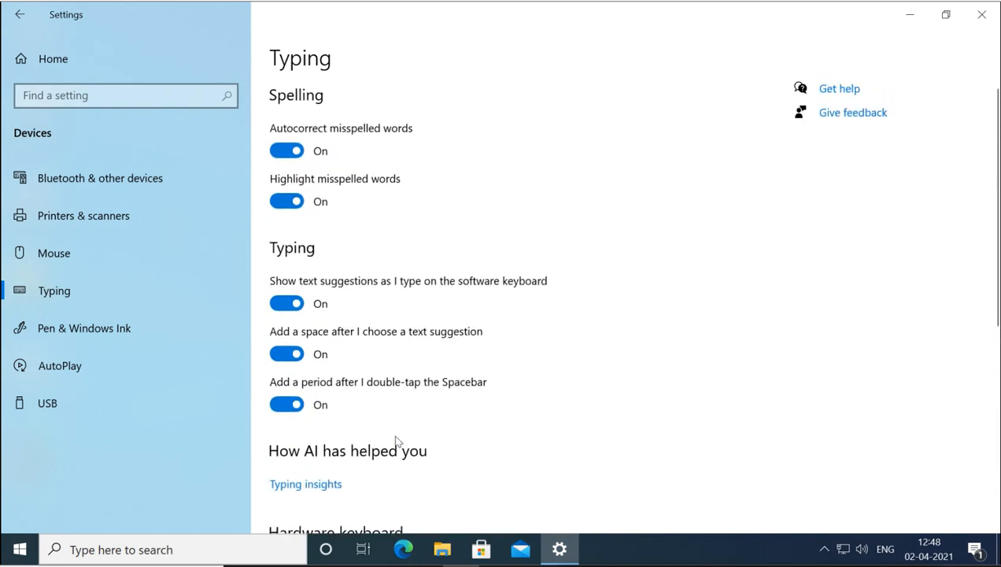
pyautogui.click(288, 157)
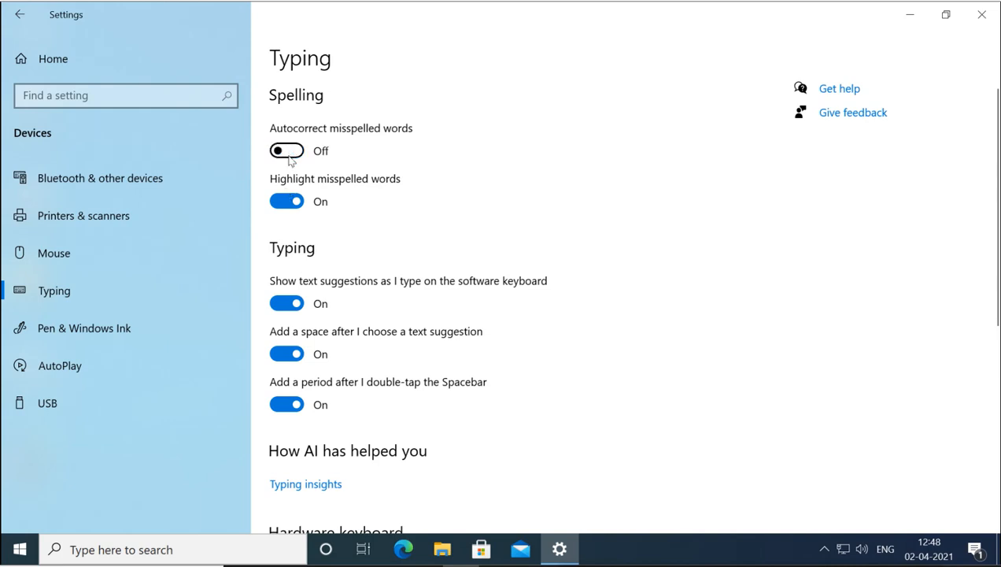
pyautogui.click(289, 160)
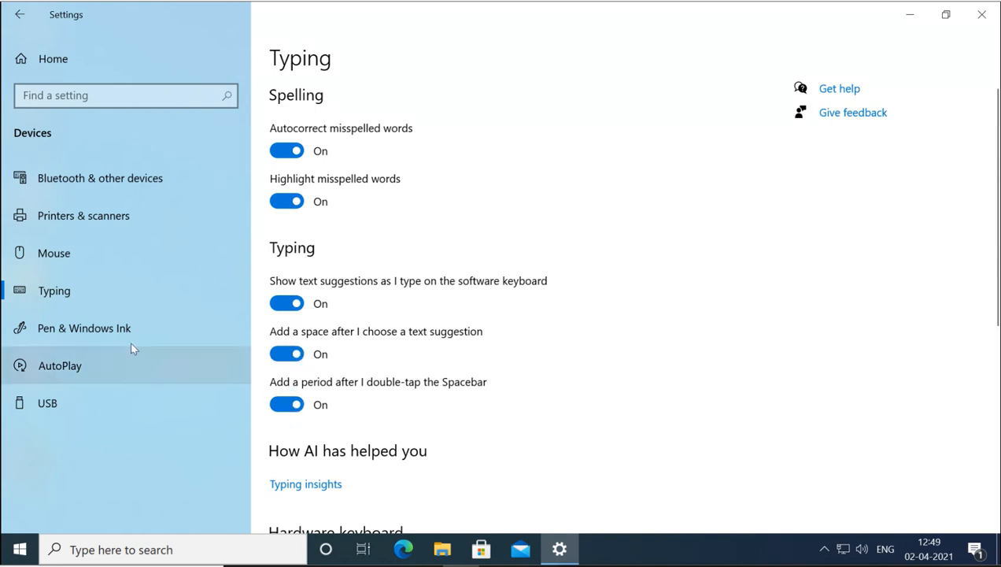
# Look through the Pen & Windows Ink, AutoPlay and USB settings, including the AutoPlay choices for a removable drive.
pyautogui.click(93, 334)
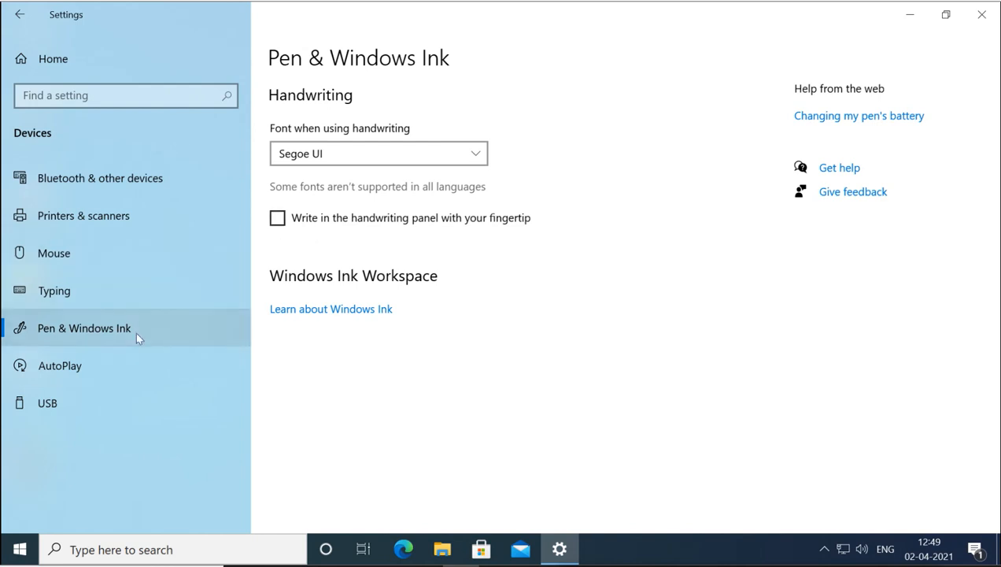
pyautogui.click(61, 367)
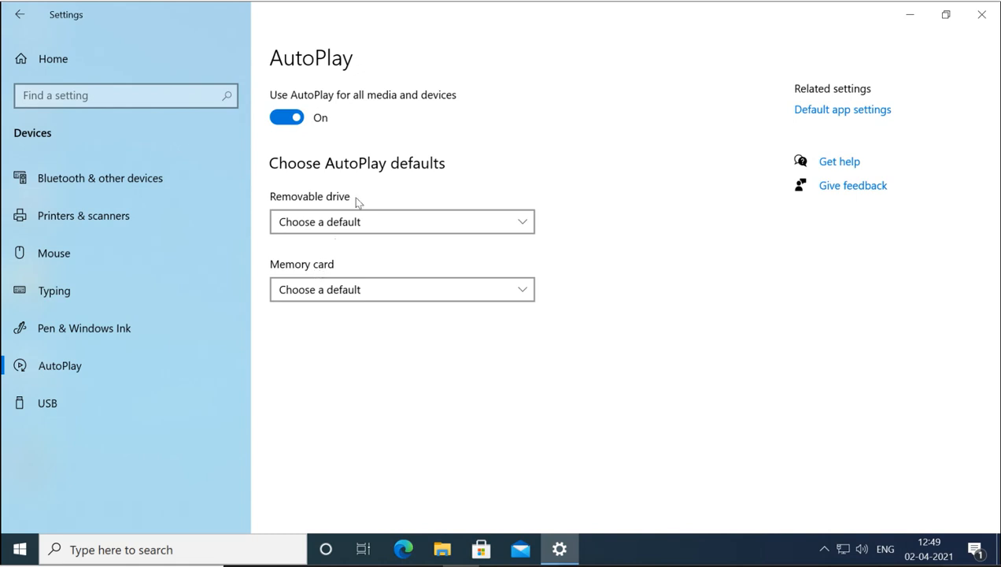
pyautogui.click(365, 224)
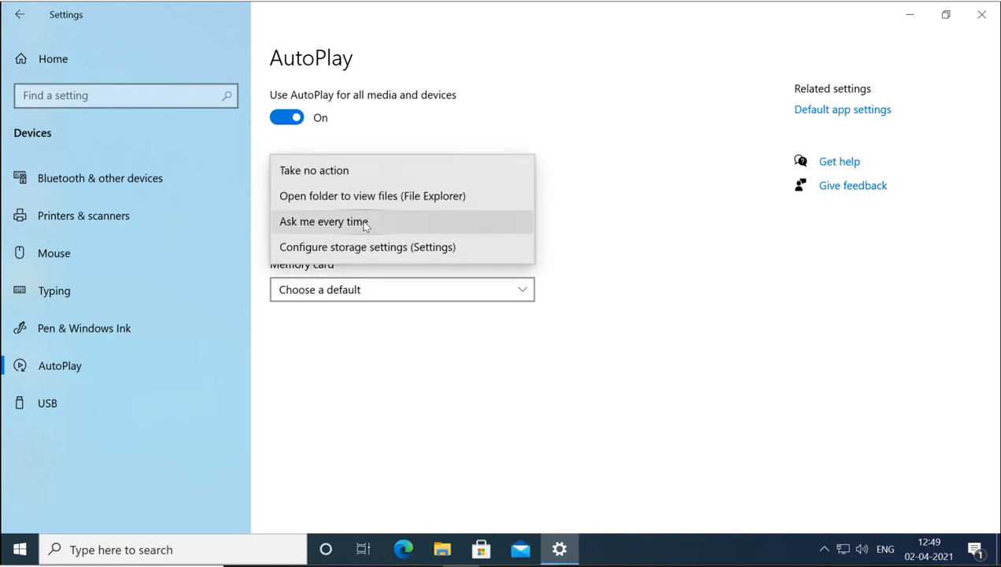
pyautogui.click(515, 115)
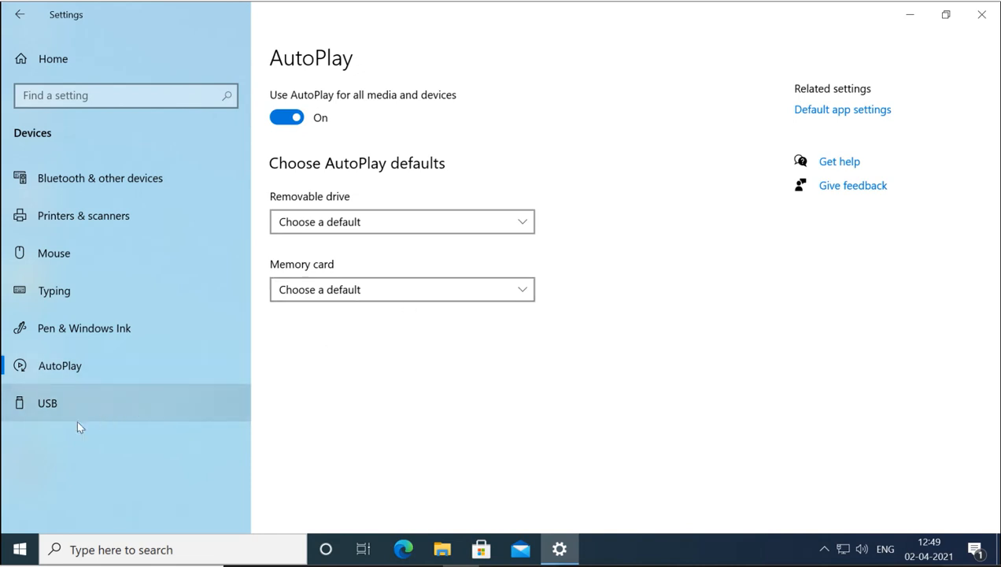
pyautogui.click(59, 408)
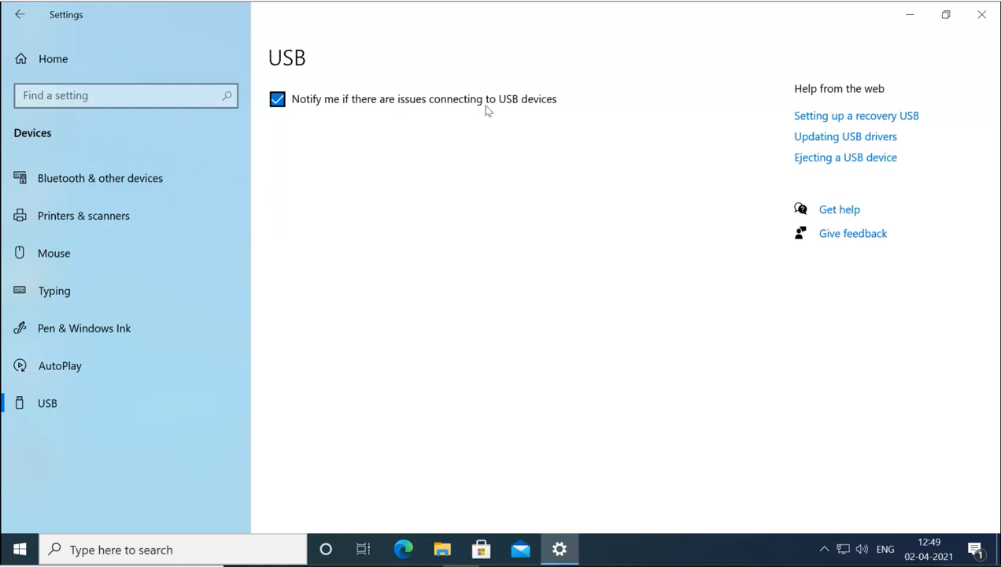
# Return to Bluetooth & other devices, view Devices and Printers through its related settings link, and close that window.
pyautogui.click(108, 184)
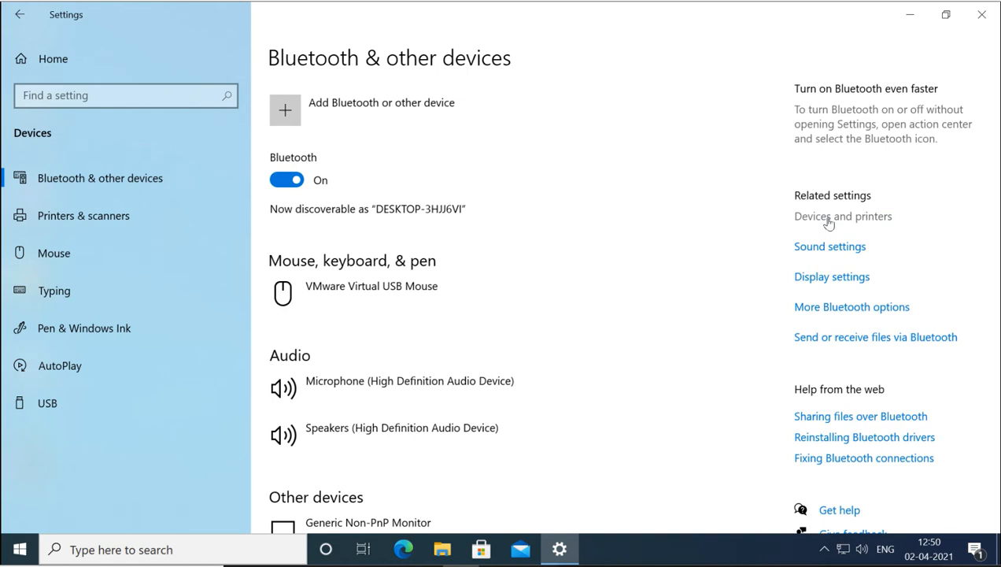
pyautogui.click(828, 224)
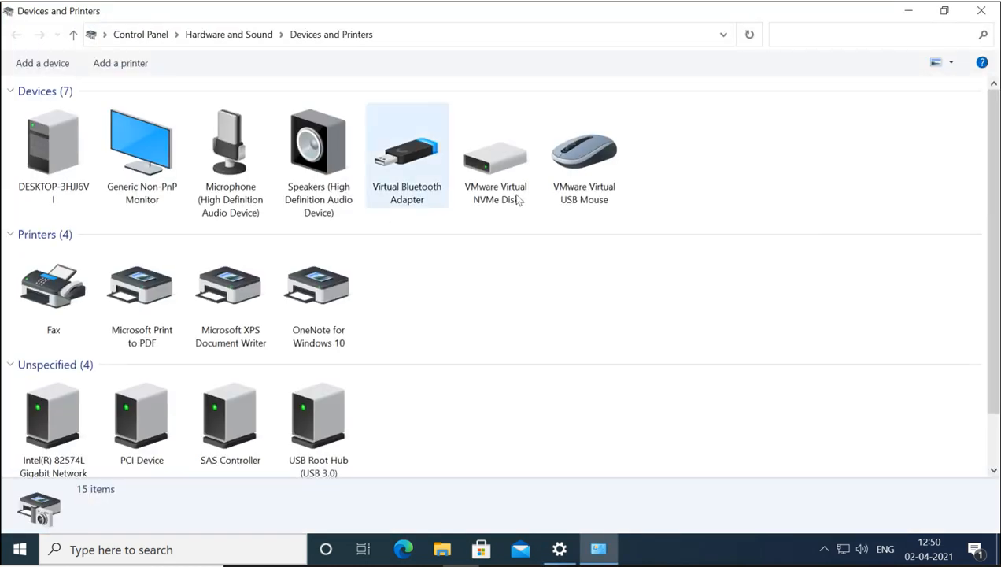
pyautogui.click(980, 12)
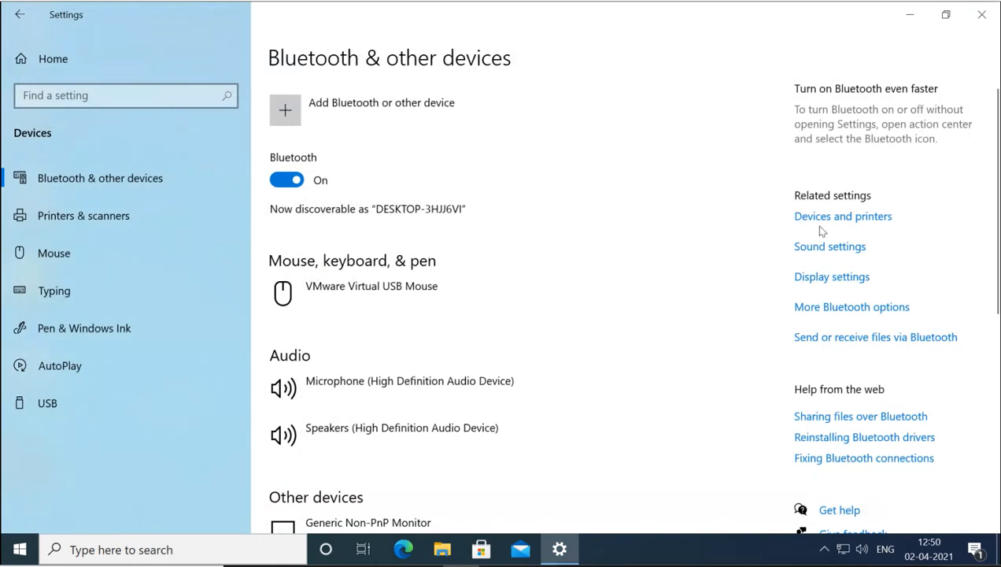
# Review the Bluetooth & other devices list again, along with the printers and options on the Printers & scanners page.
pyautogui.scroll(-5, 692, 339)
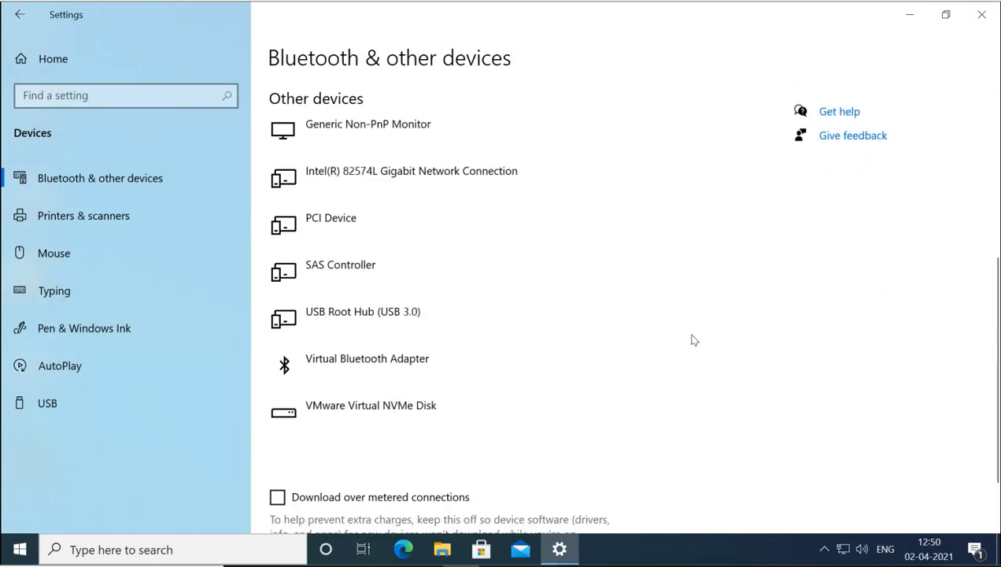
pyautogui.scroll(-1, 692, 339)
pyautogui.scroll(6, 692, 339)
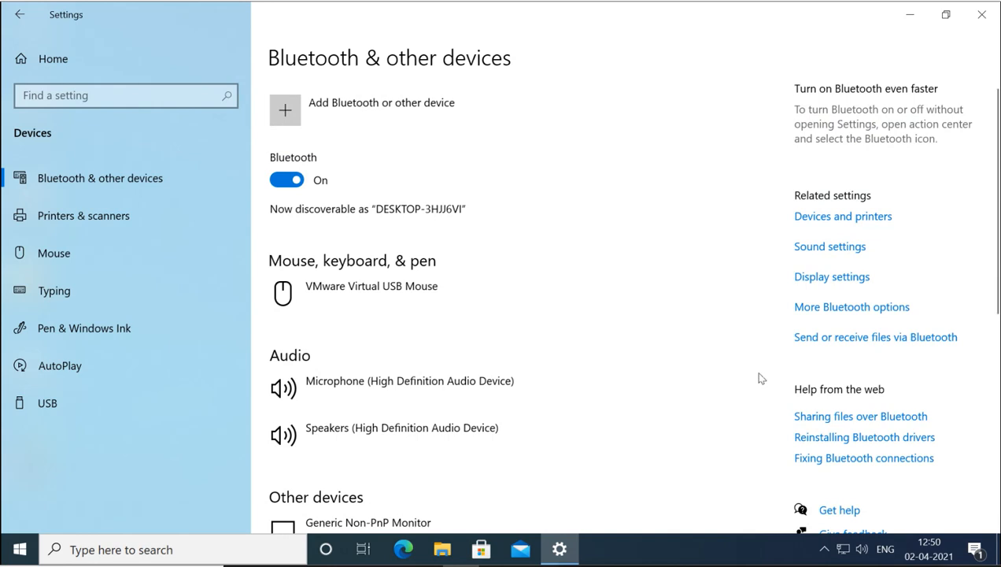
pyautogui.click(89, 220)
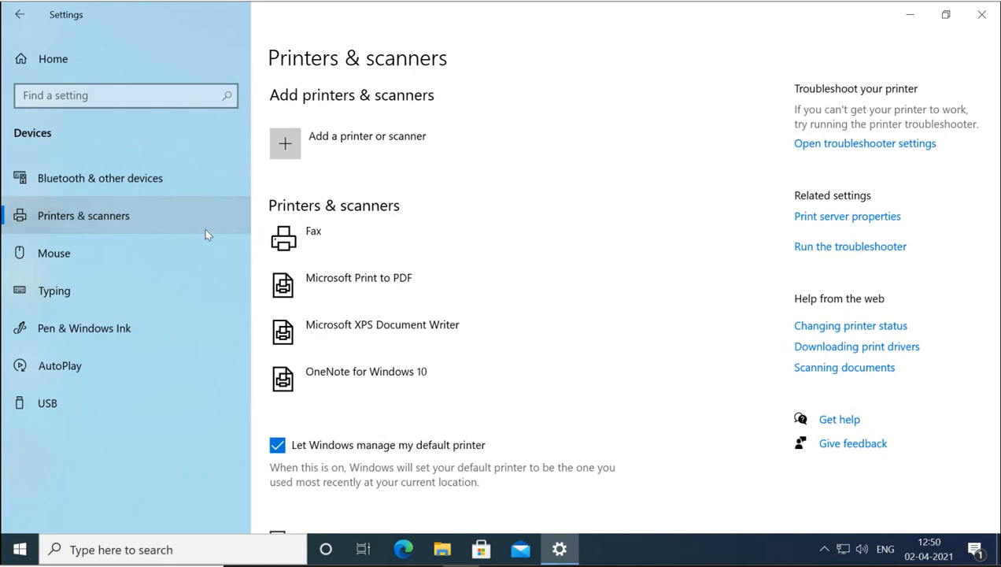
pyautogui.scroll(-3, 514, 358)
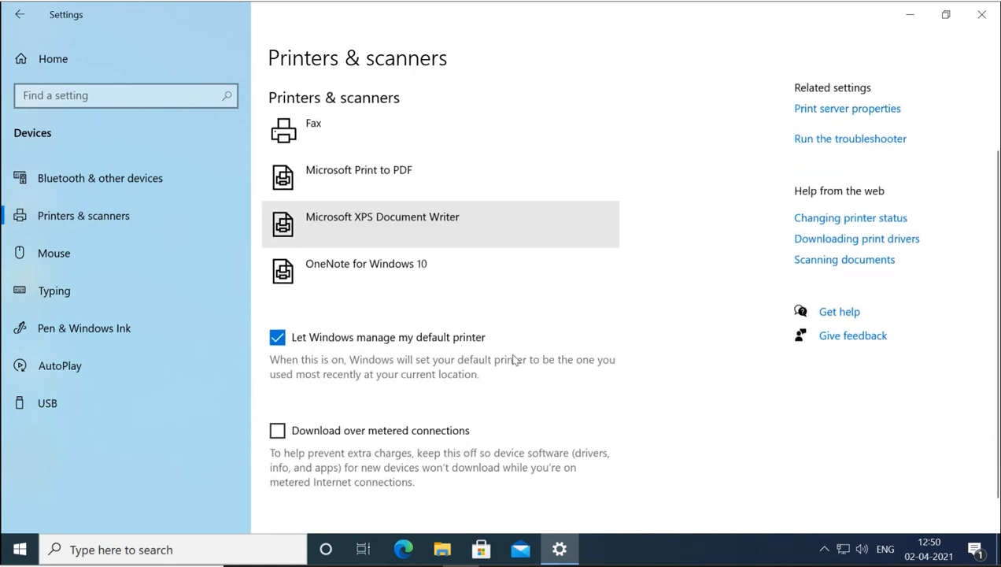
pyautogui.scroll(3, 513, 360)
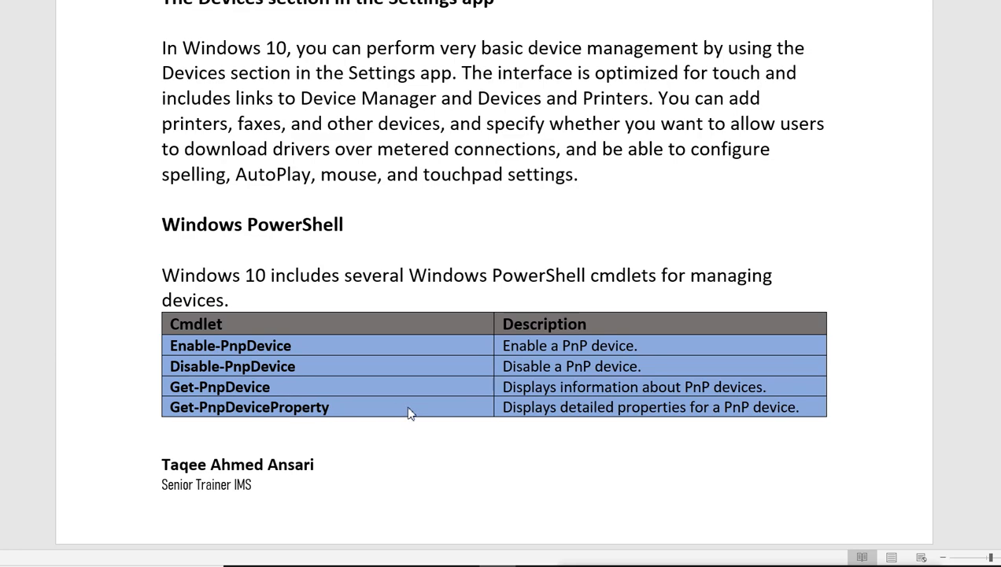
# In the course document, move past the PowerShell cmdlet table and read the section on troubleshooting device drivers in Safe Mode.
pyautogui.scroll(-5, 408, 414)
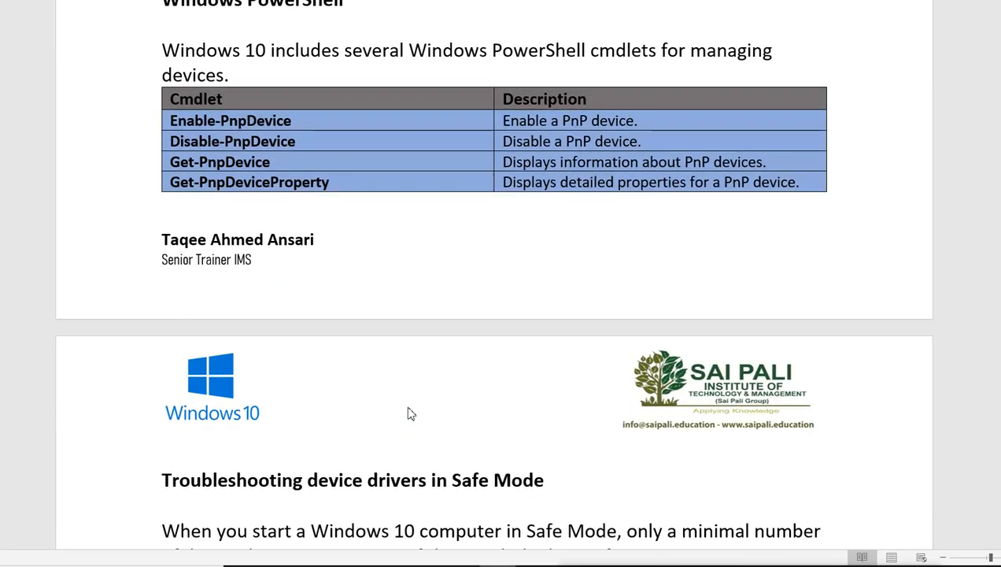
pyautogui.scroll(-3, 409, 414)
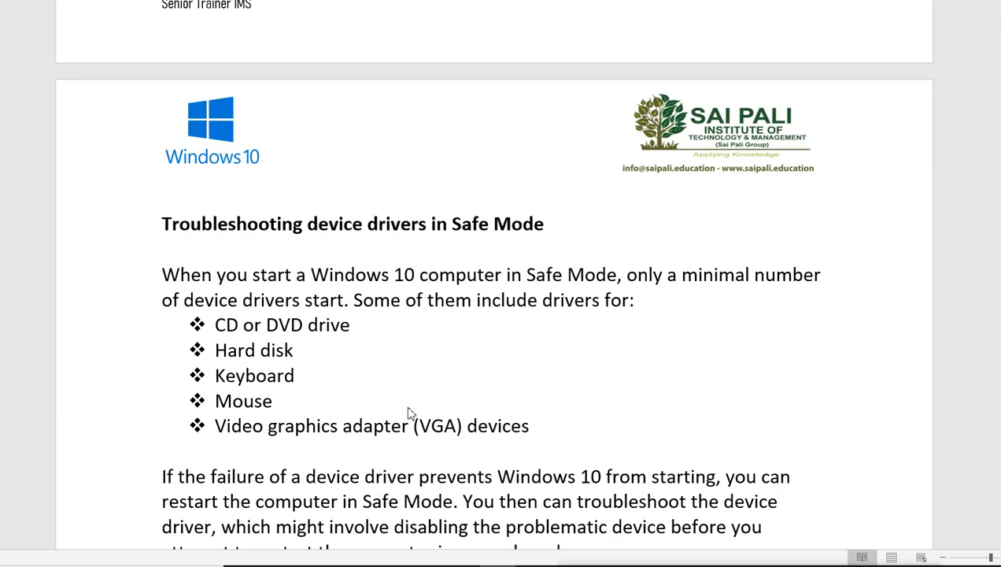
pyautogui.scroll(-1, 408, 414)
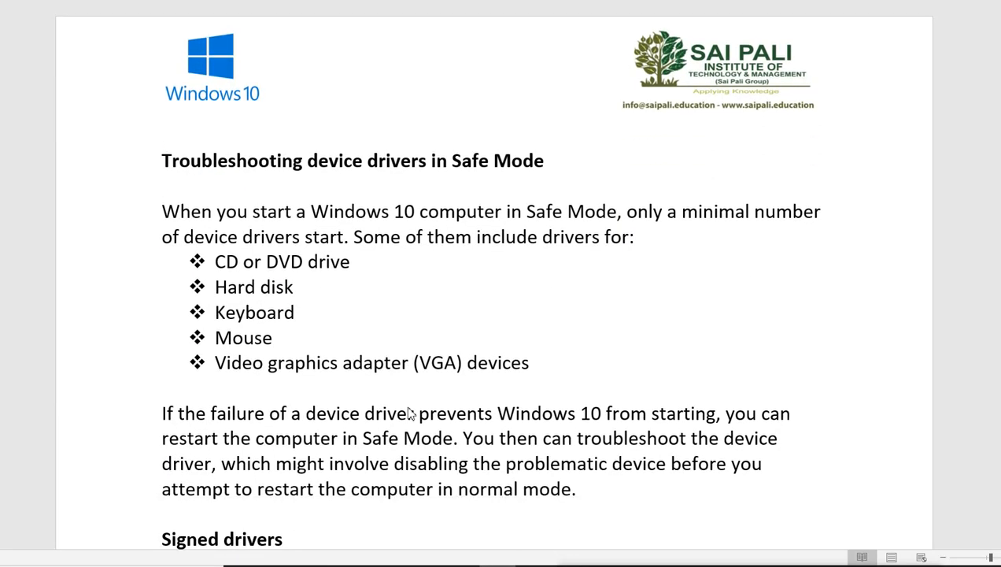
pyautogui.scroll(1, 408, 414)
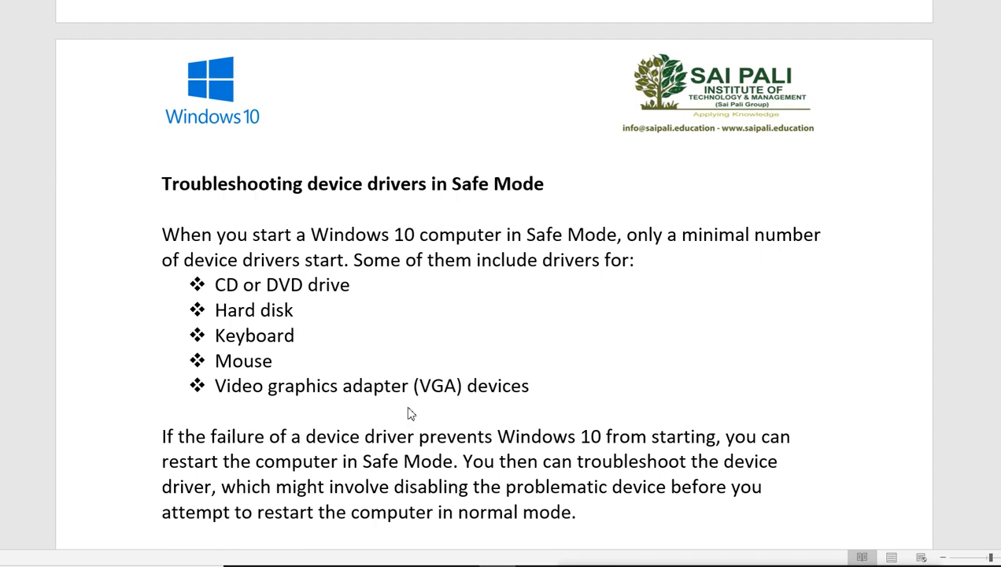
# Recheck the Devices and Printers and Settings app sections of the course document, and open Device Manager in a maximized window on the Windows desktop.
pyautogui.scroll(10, 408, 413)
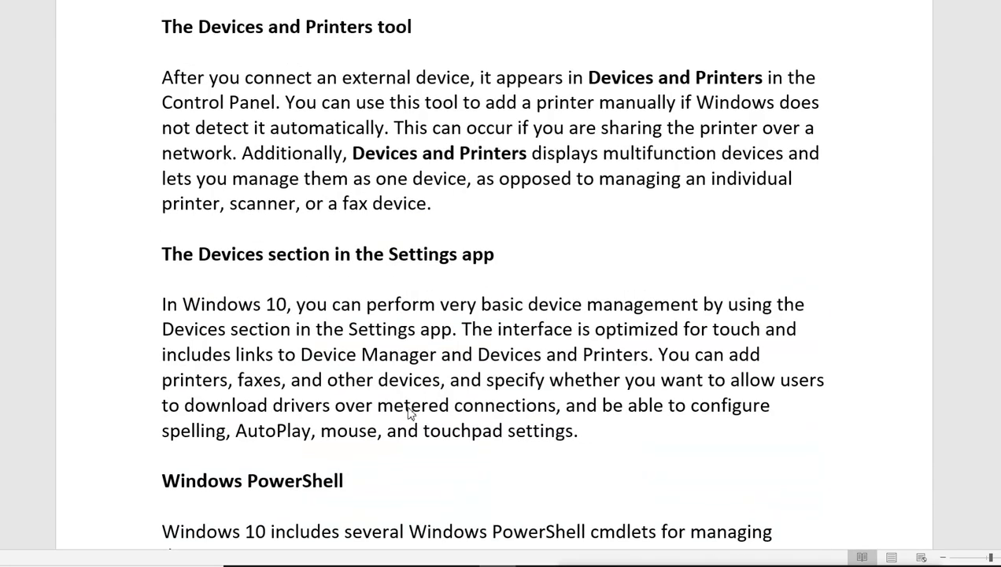
pyautogui.scroll(-3, 408, 413)
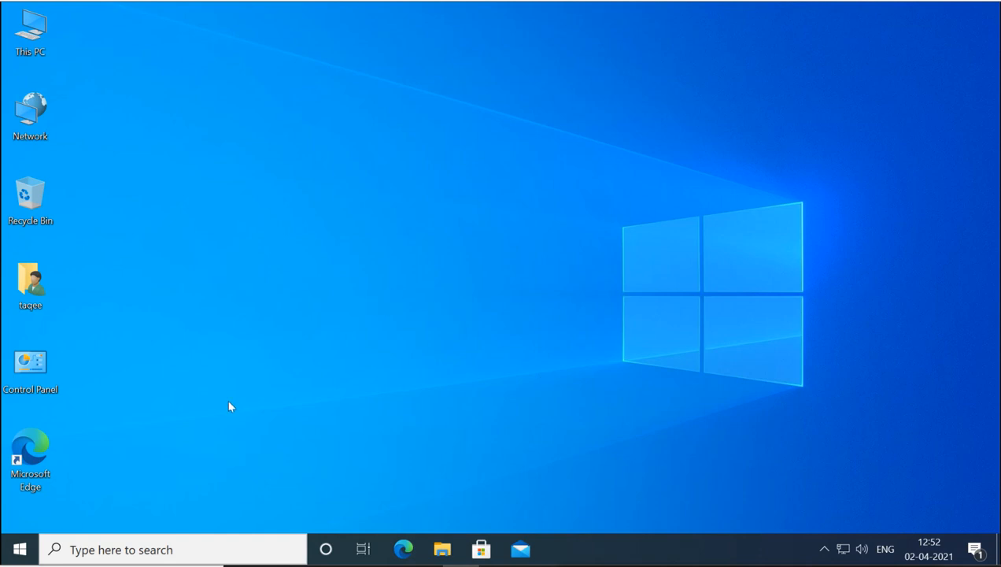
pyautogui.rightClick(29, 549)
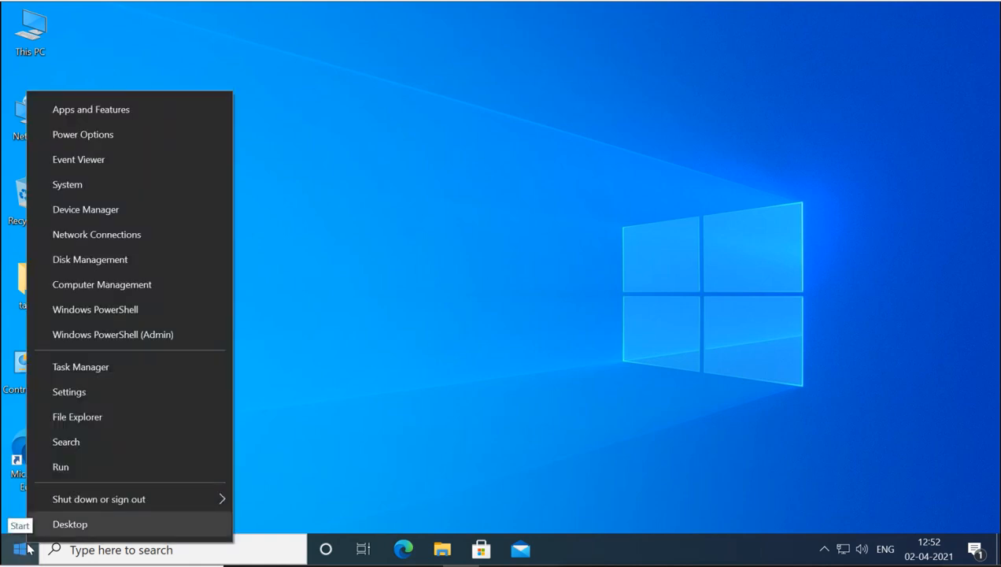
pyautogui.click(114, 210)
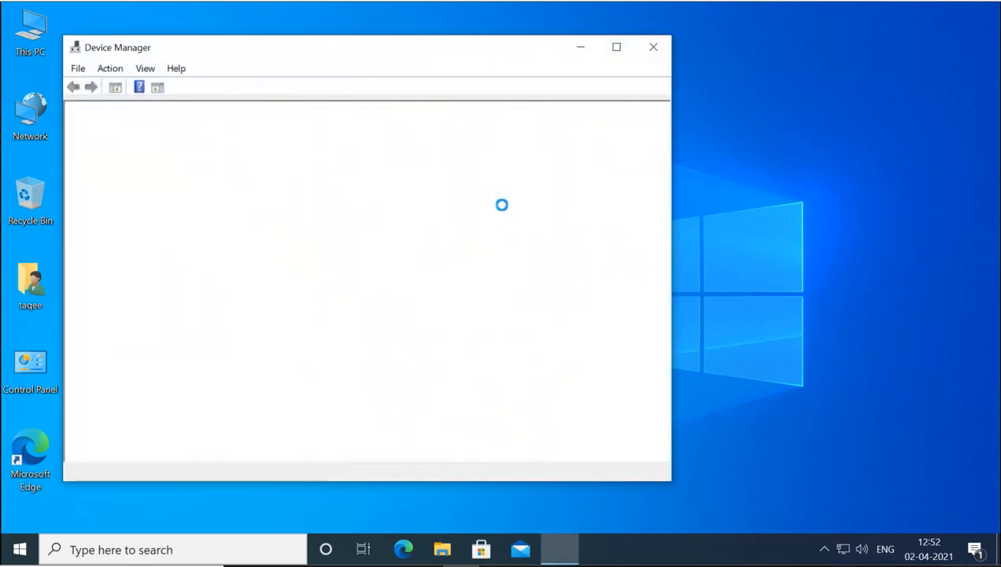
pyautogui.click(617, 46)
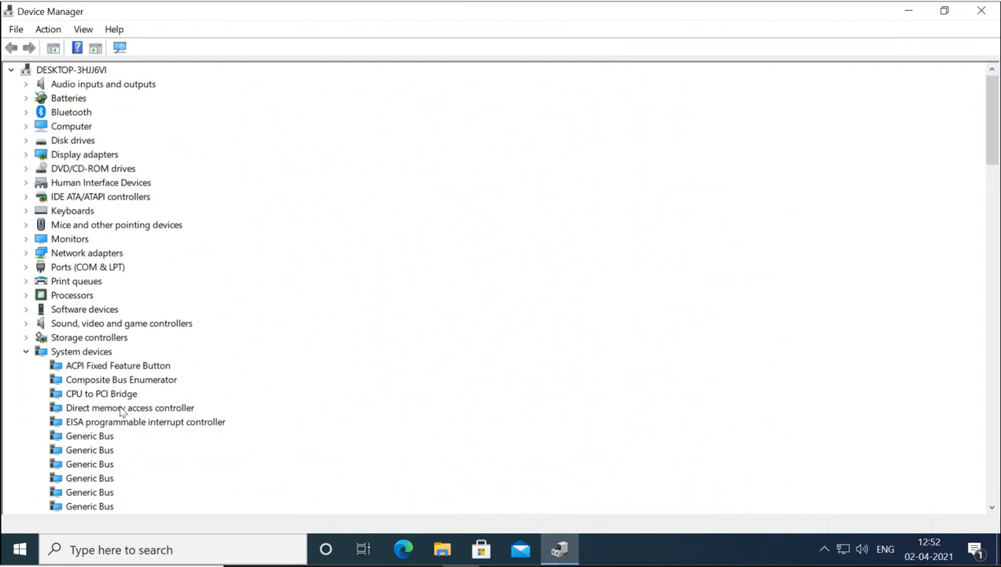
# Collapse the System devices category and check which device is listed under Monitors.
pyautogui.click(26, 351)
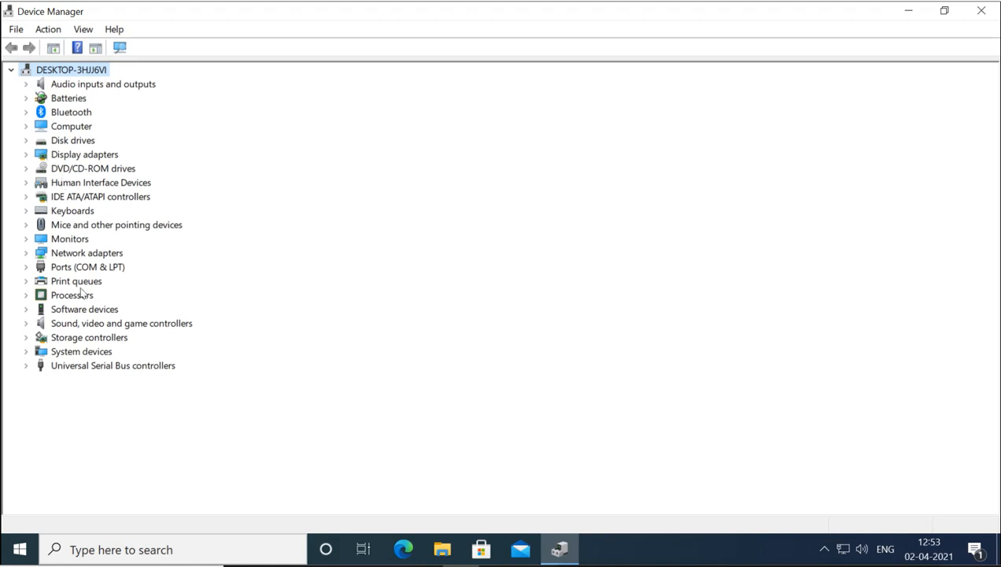
pyautogui.click(28, 241)
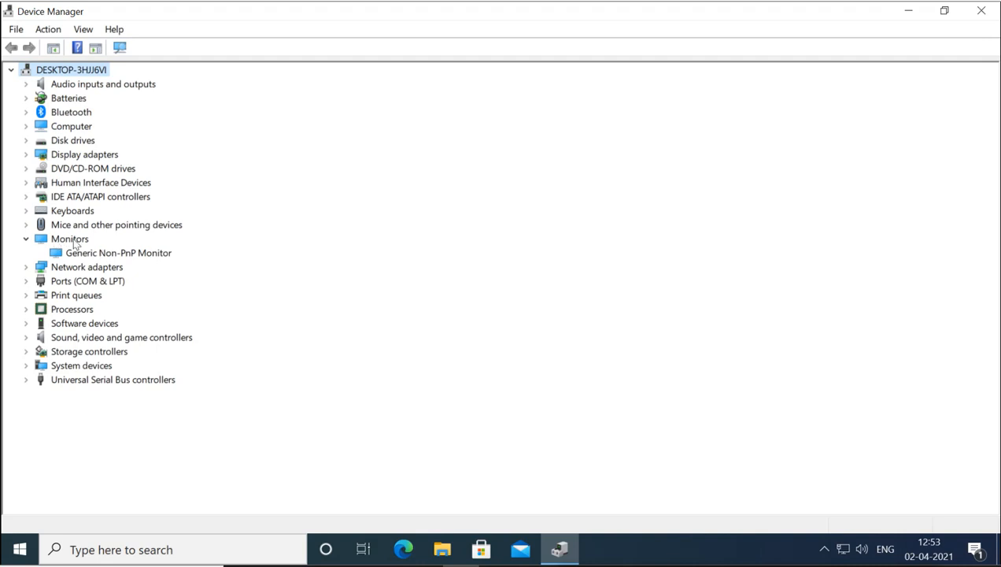
pyautogui.click(27, 240)
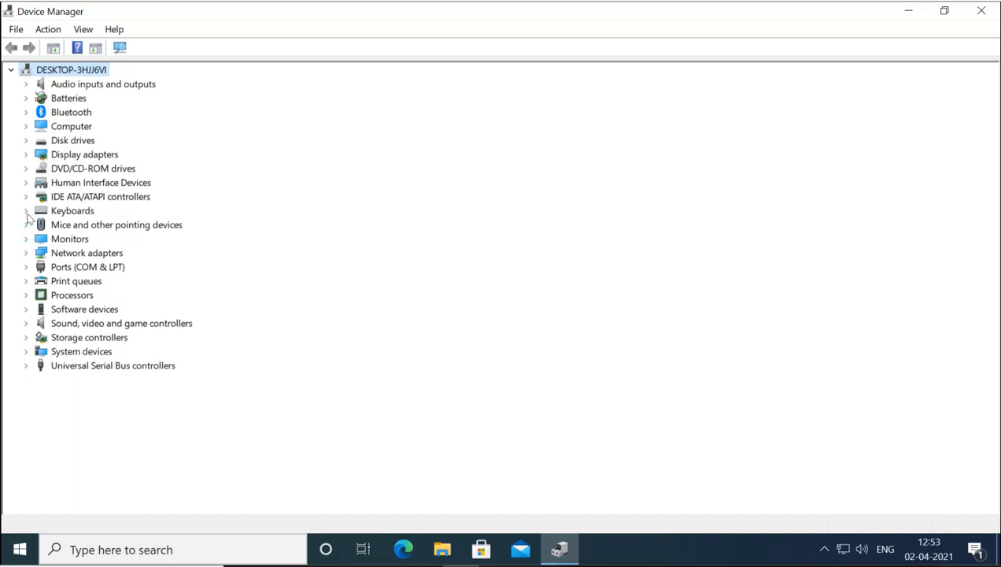
# Start a driver update for the Standard PS/2 Keyboard under Keyboards and have Windows search automatically for drivers.
pyautogui.click(26, 211)
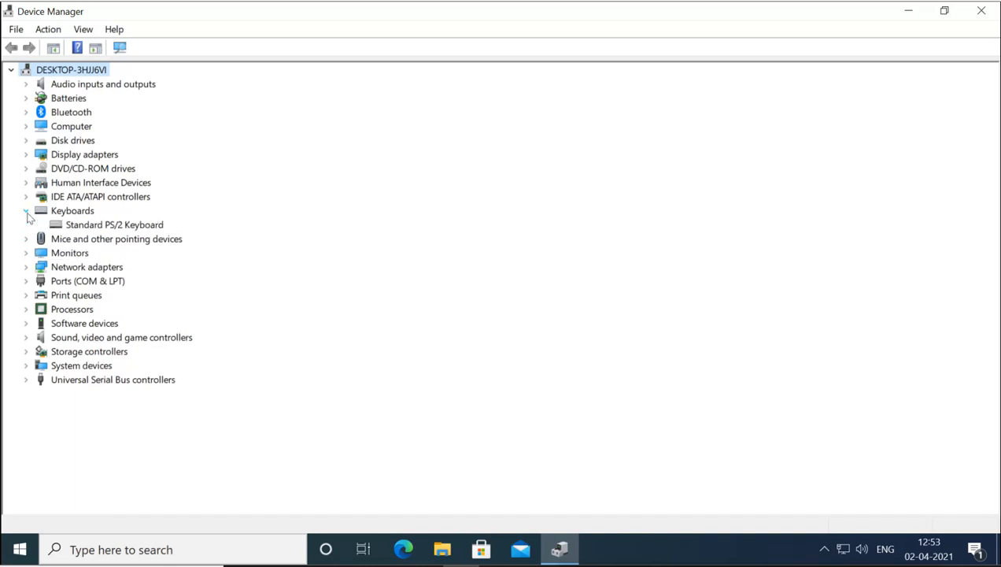
pyautogui.rightClick(84, 226)
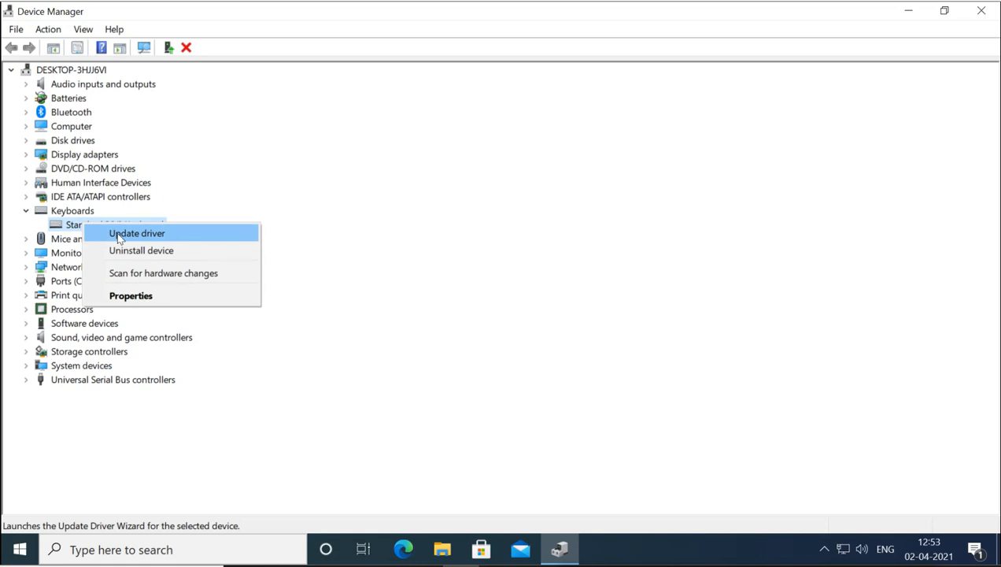
pyautogui.click(119, 233)
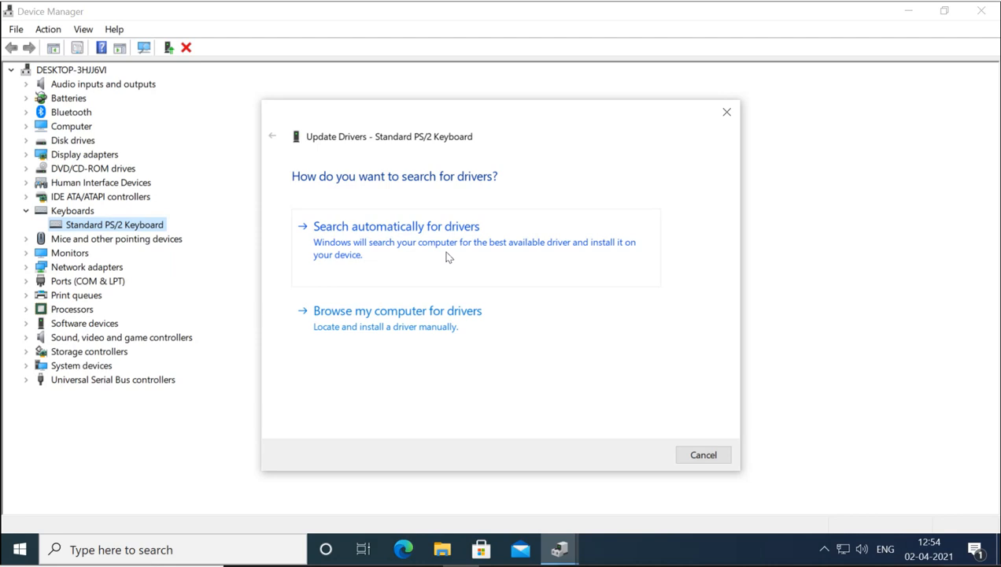
pyautogui.click(388, 248)
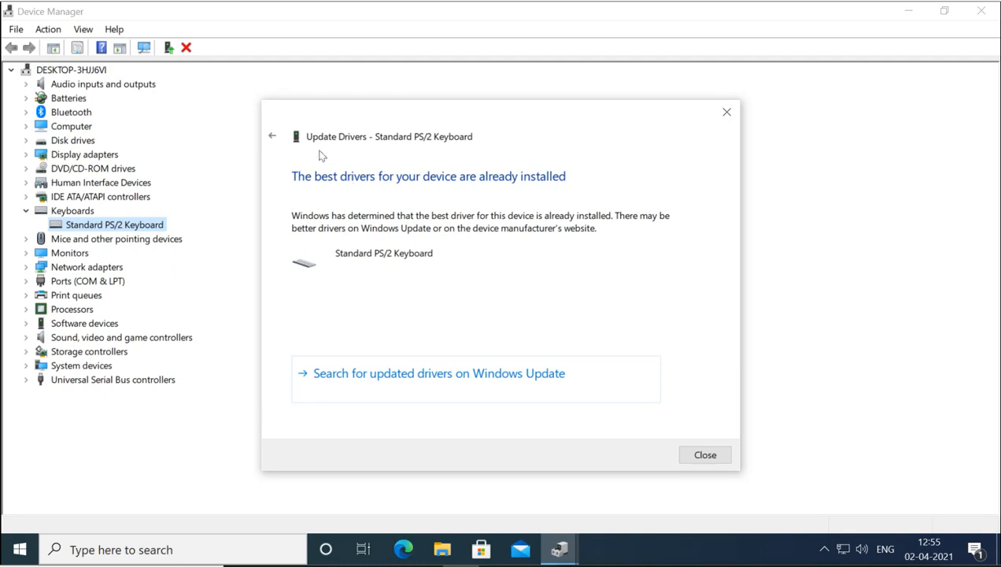
# Return to the driver search choices and search the computer's Documents folder, including subfolders, for a keyboard driver.
pyautogui.click(276, 140)
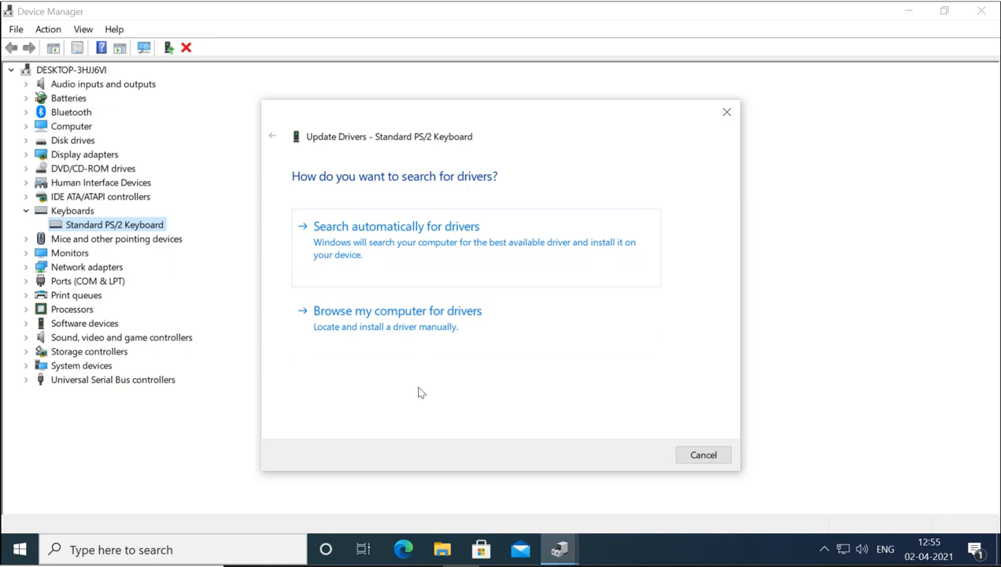
pyautogui.click(418, 333)
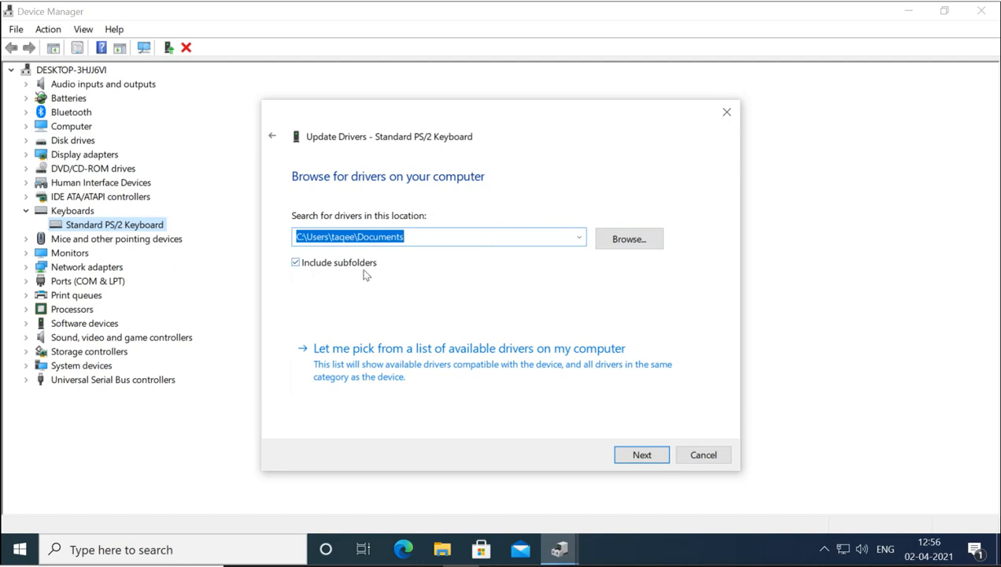
pyautogui.click(642, 455)
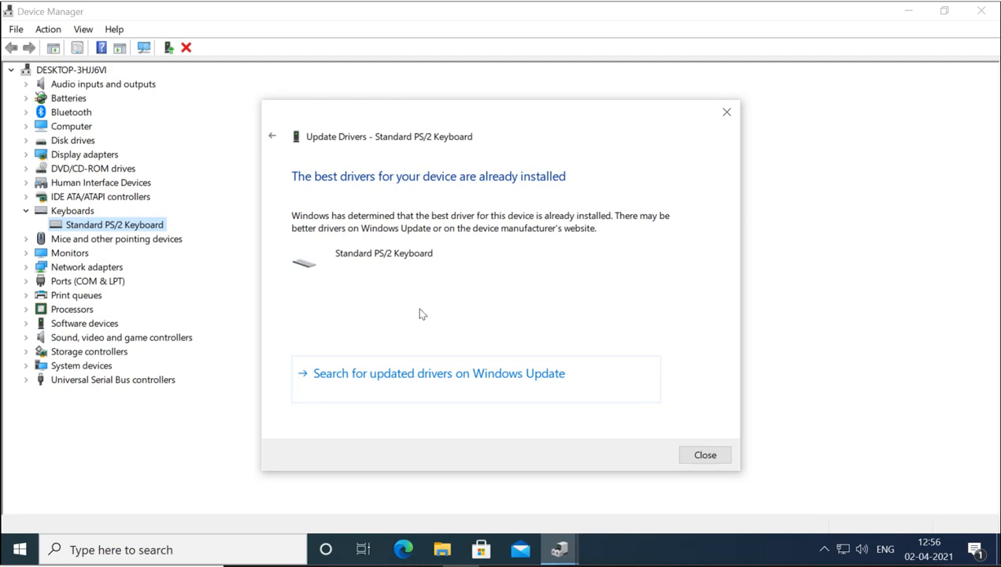
# Restart the manual driver search, choose to pick from the drivers available on the computer, and turn off Show compatible hardware.
pyautogui.click(273, 138)
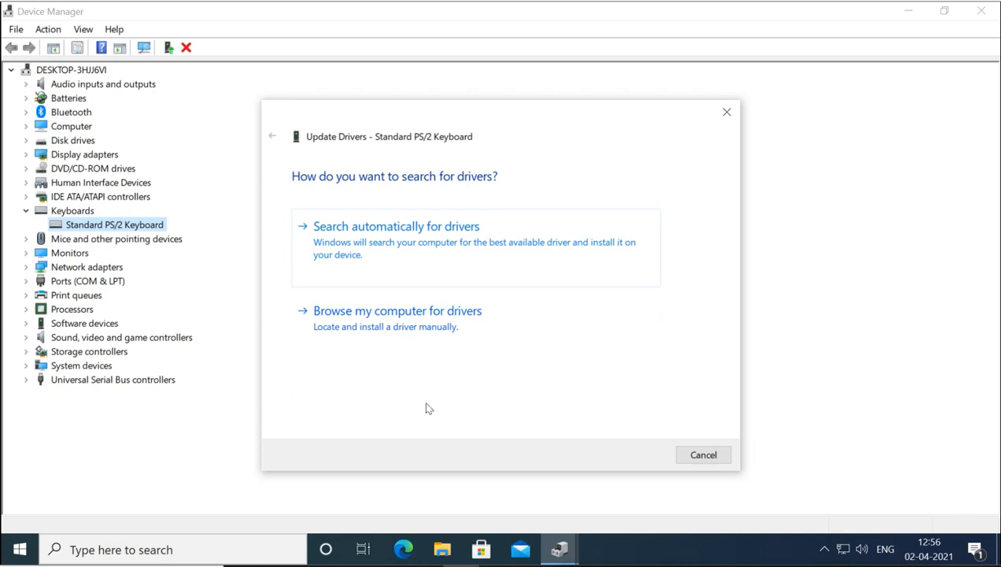
pyautogui.click(411, 326)
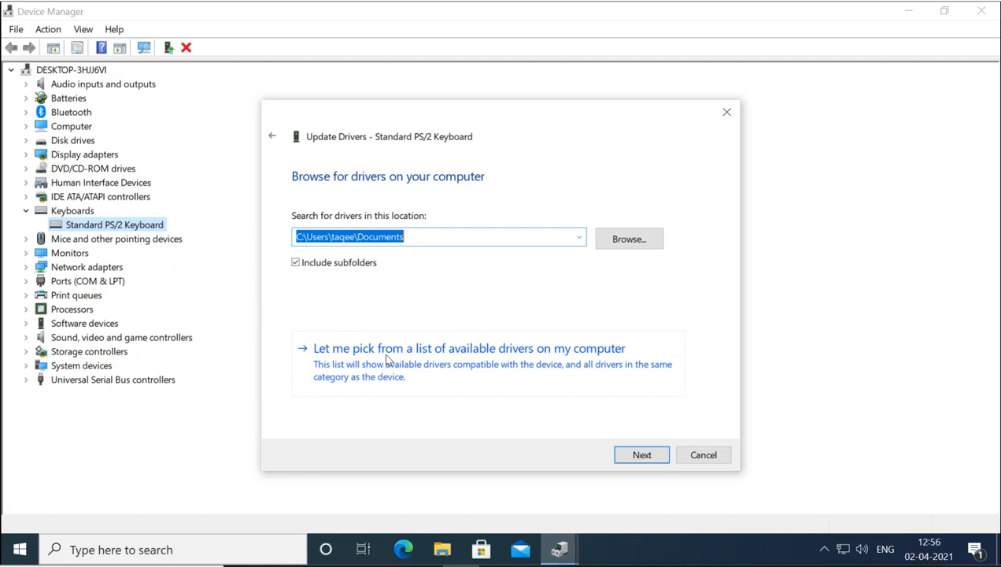
pyautogui.click(429, 361)
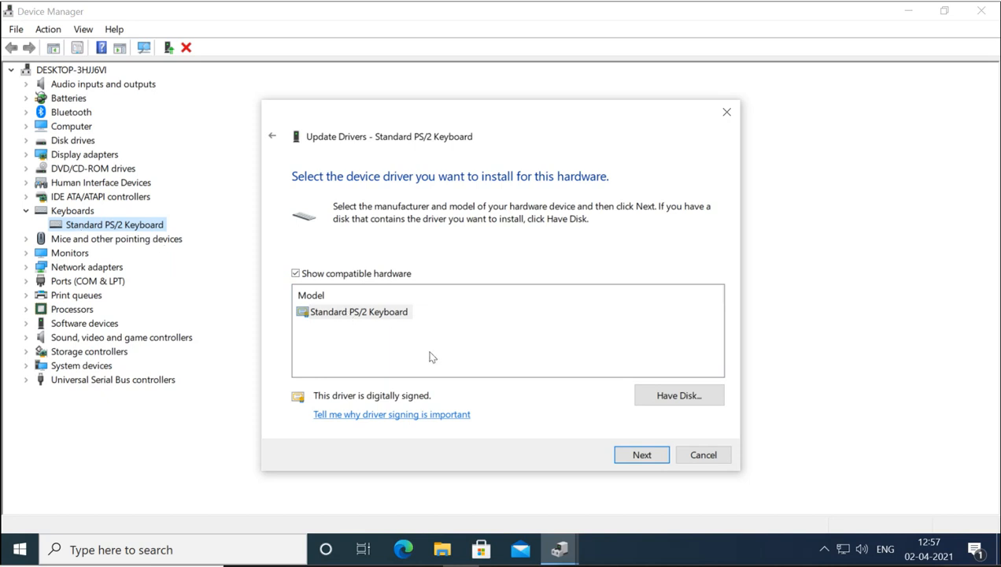
pyautogui.click(340, 317)
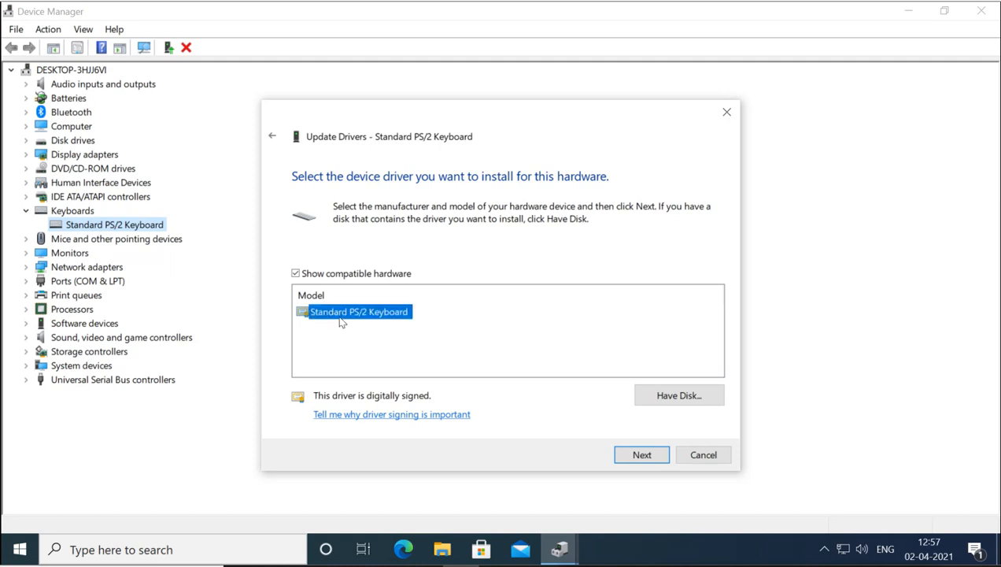
pyautogui.click(296, 274)
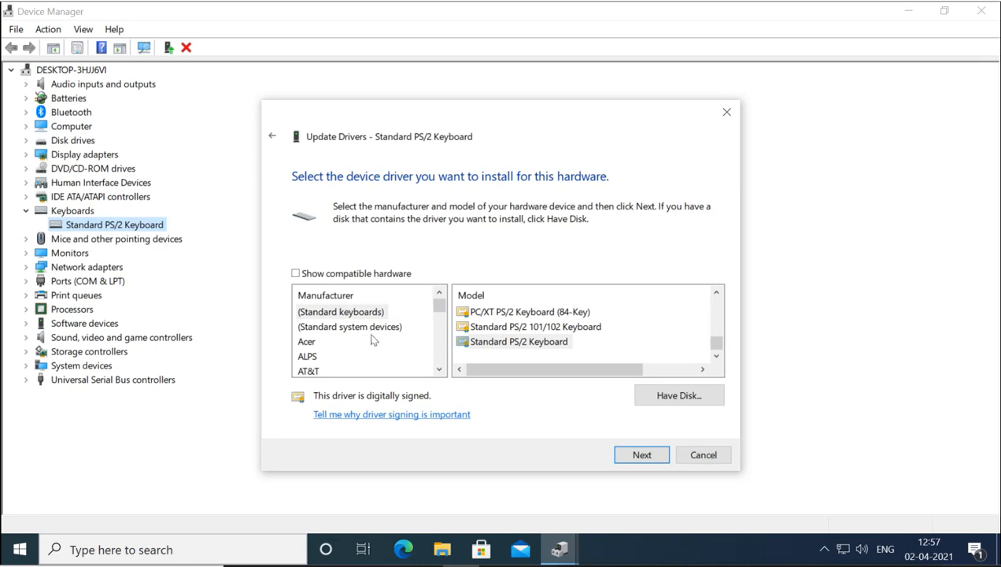
# View the Acer keyboard models and look through the manufacturer list as far as Microsoft.
pyautogui.click(316, 344)
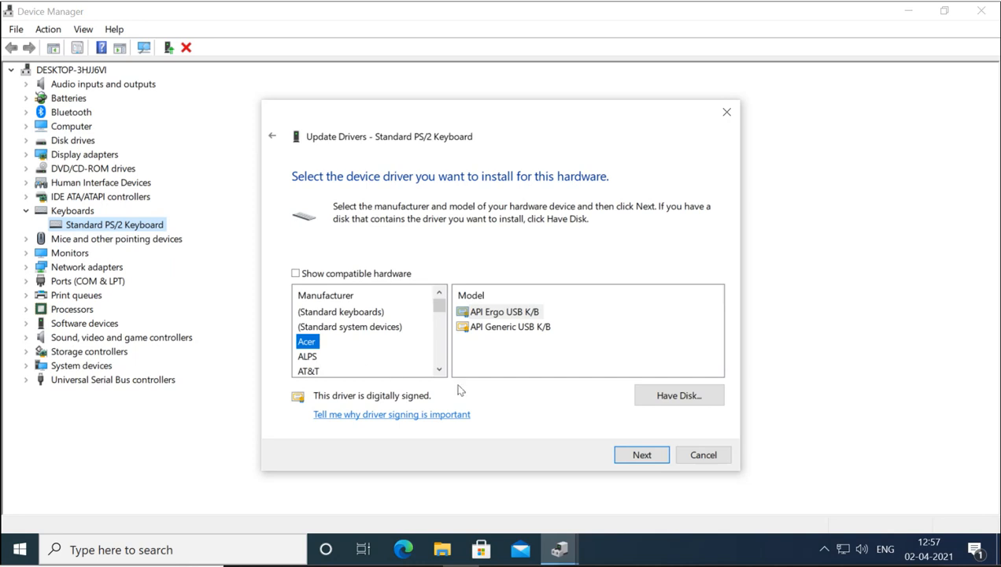
pyautogui.click(439, 369)
pyautogui.click(439, 369)
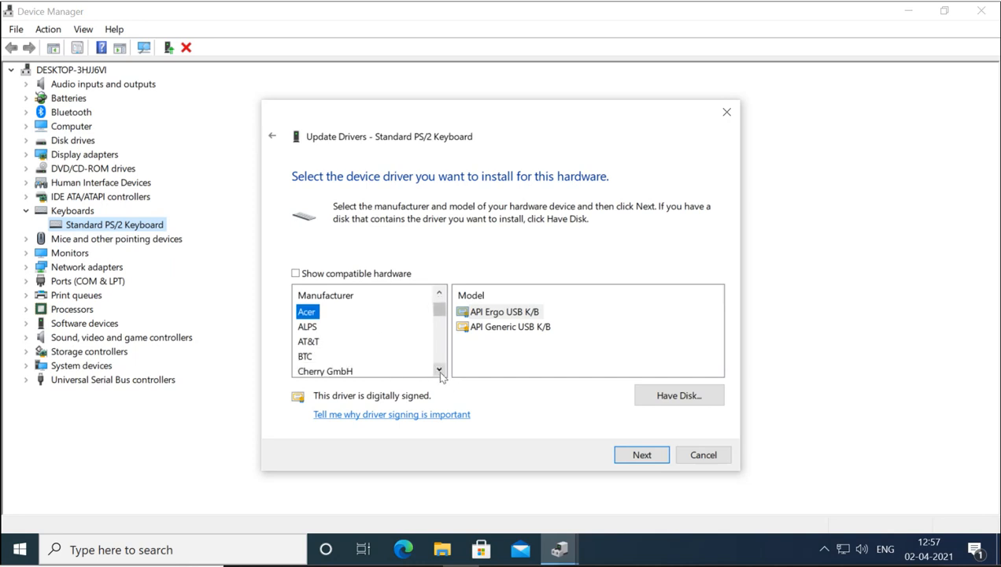
pyautogui.click(439, 369)
pyautogui.click(439, 369)
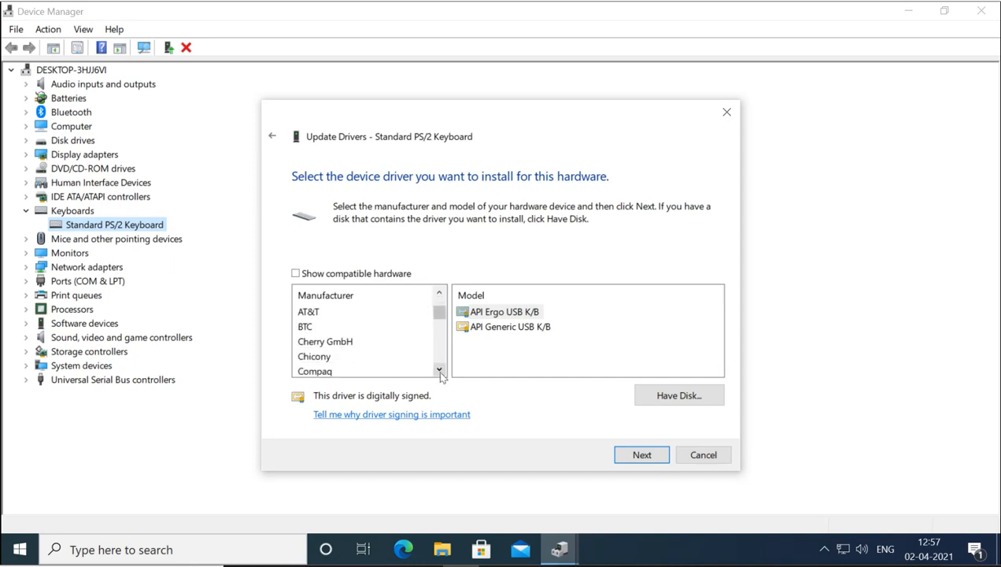
pyautogui.click(439, 369)
pyautogui.click(439, 369)
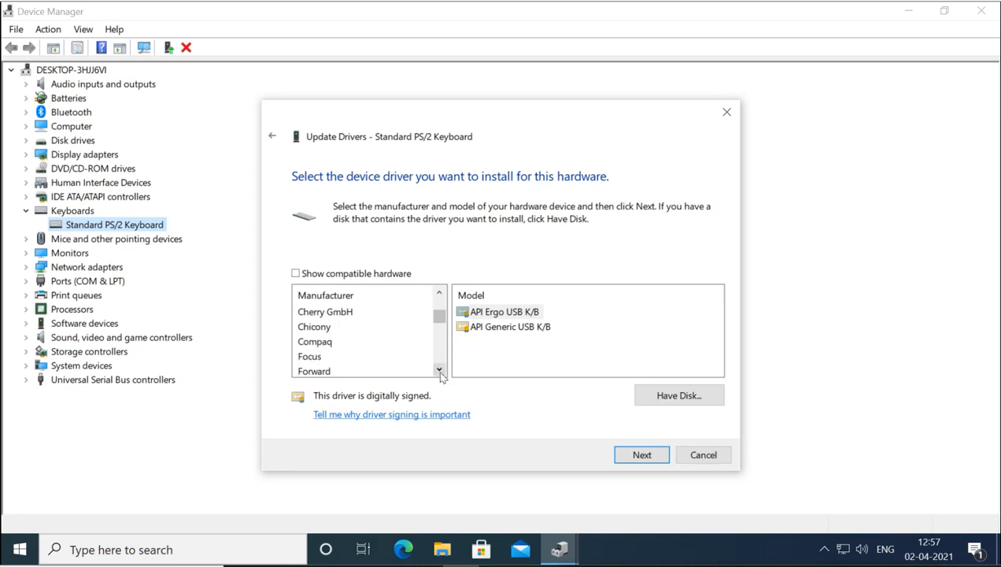
pyautogui.click(439, 370)
pyautogui.click(439, 369)
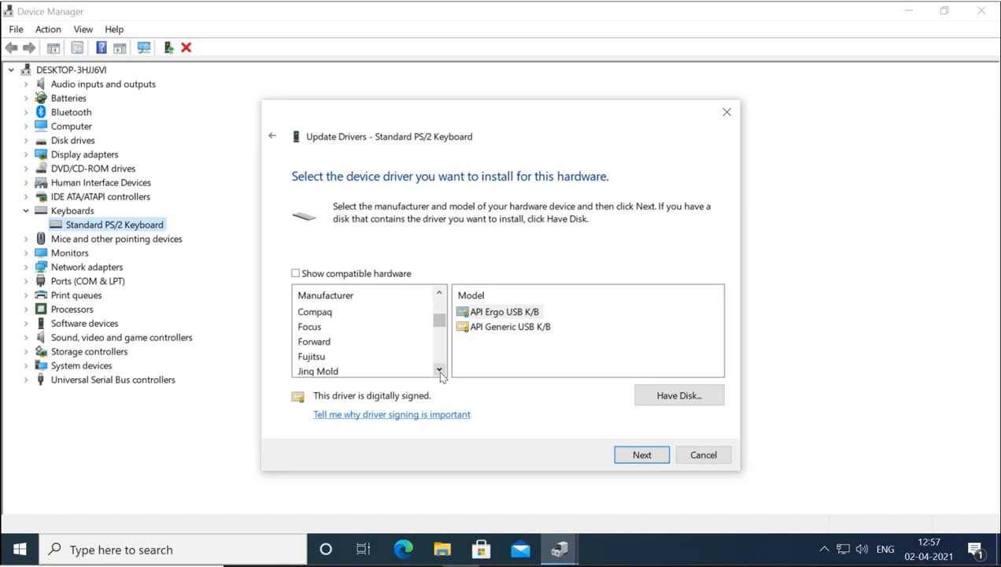
pyautogui.click(439, 369)
pyautogui.click(439, 369)
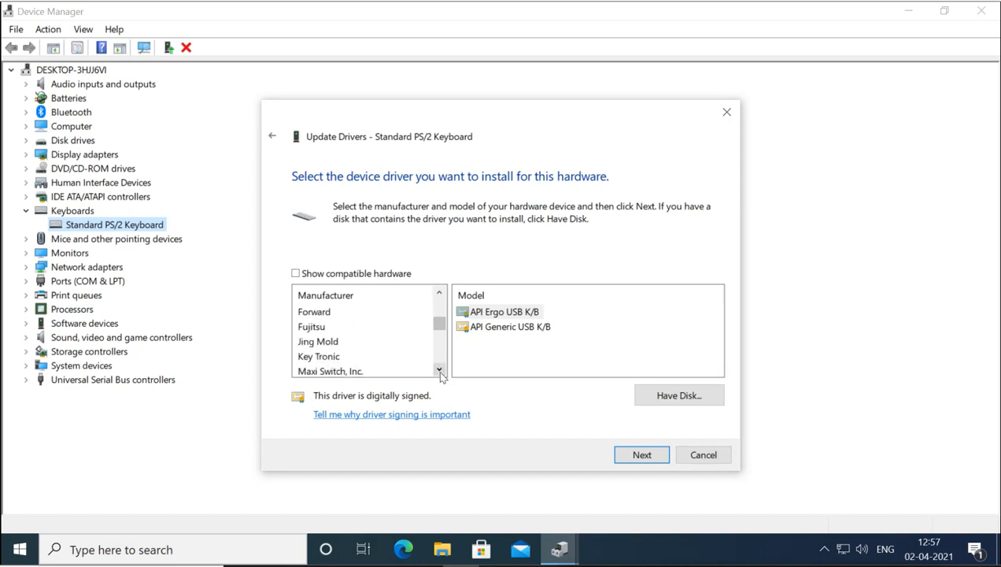
pyautogui.click(439, 369)
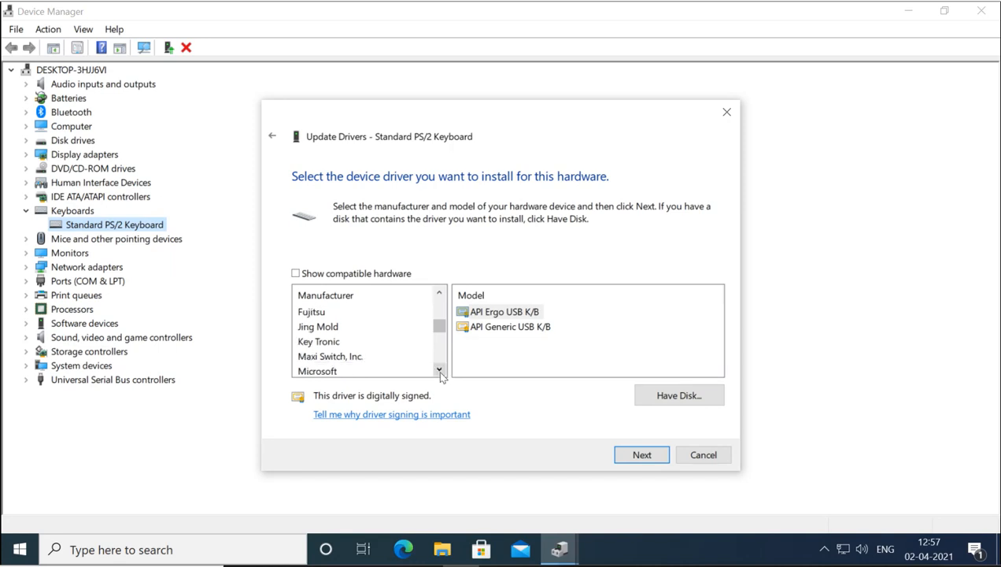
# View the Fujitsu models, switching between Fujitsu 109 Japanese USB Keyboard and Thumb Shift PS/2 Keyboard, with the latter selected last.
pyautogui.click(312, 312)
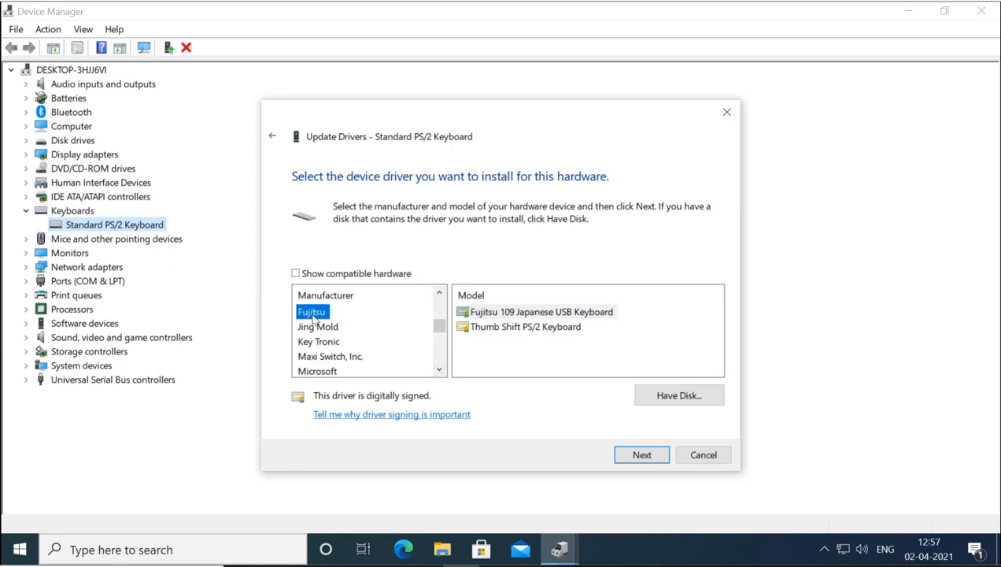
pyautogui.click(498, 314)
pyautogui.click(497, 328)
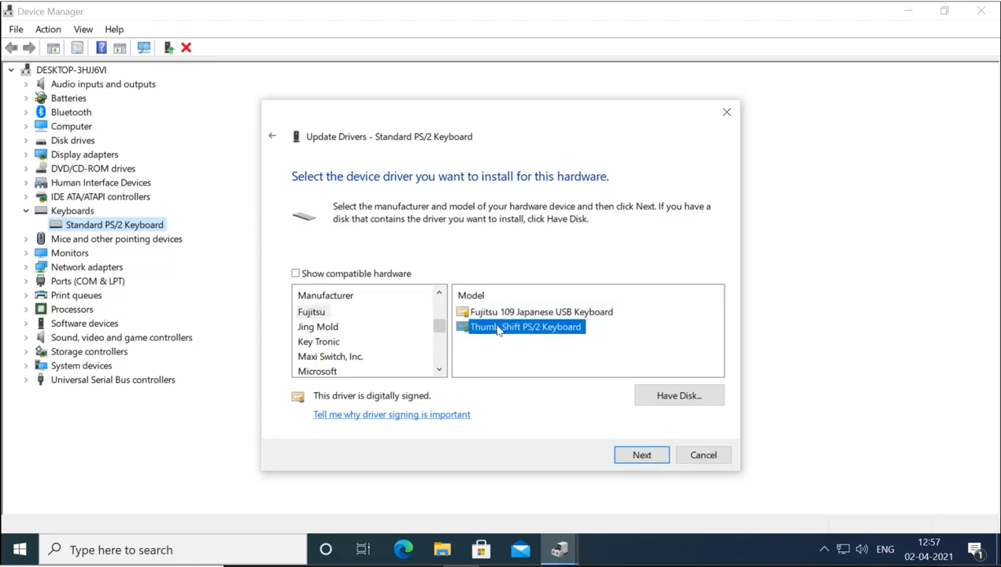
pyautogui.click(497, 313)
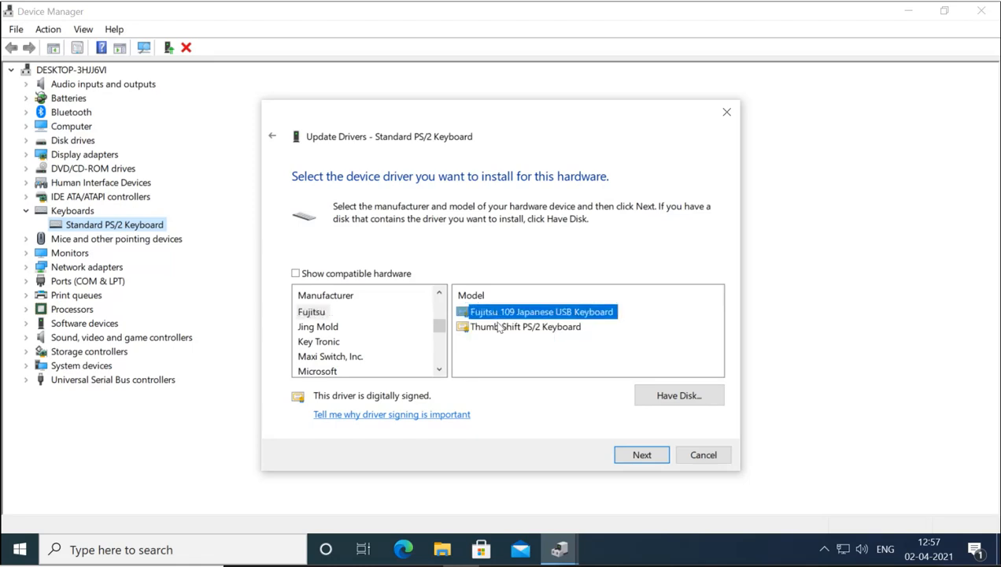
pyautogui.click(498, 328)
pyautogui.click(497, 313)
pyautogui.click(499, 328)
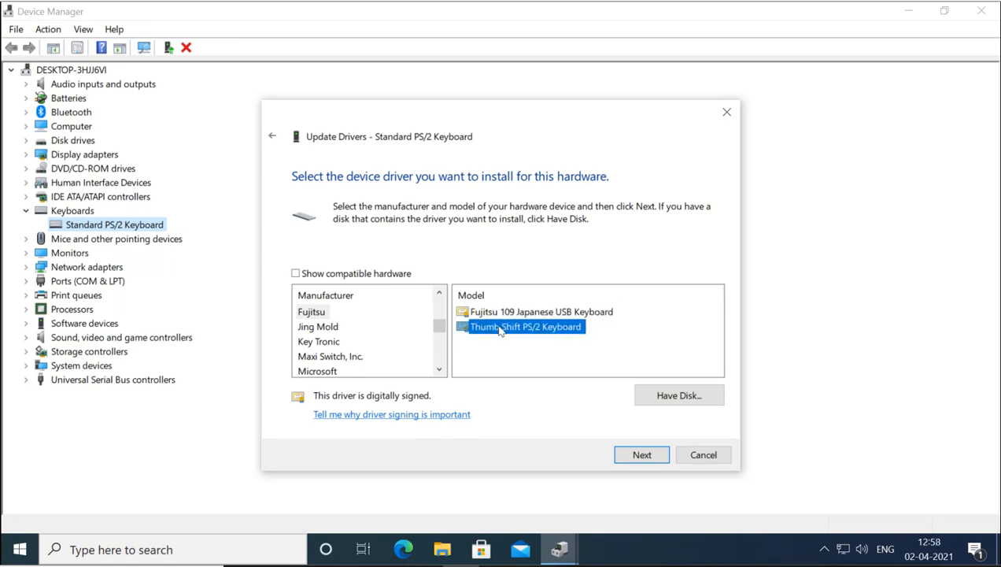
# Look at the keyboard models offered by Jing Mold and Key Tronic, and select Microsoft as the manufacturer.
pyautogui.click(334, 329)
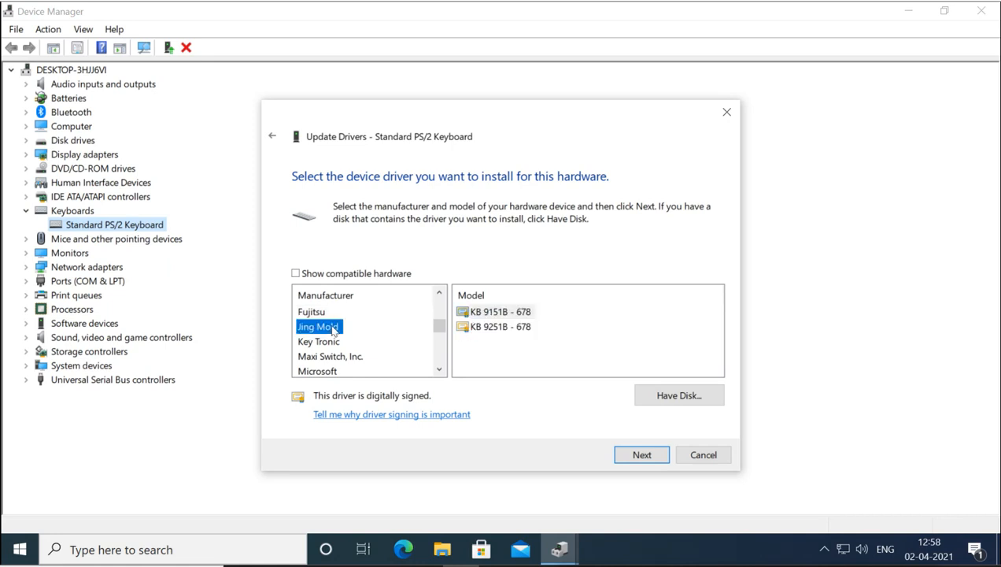
pyautogui.click(329, 341)
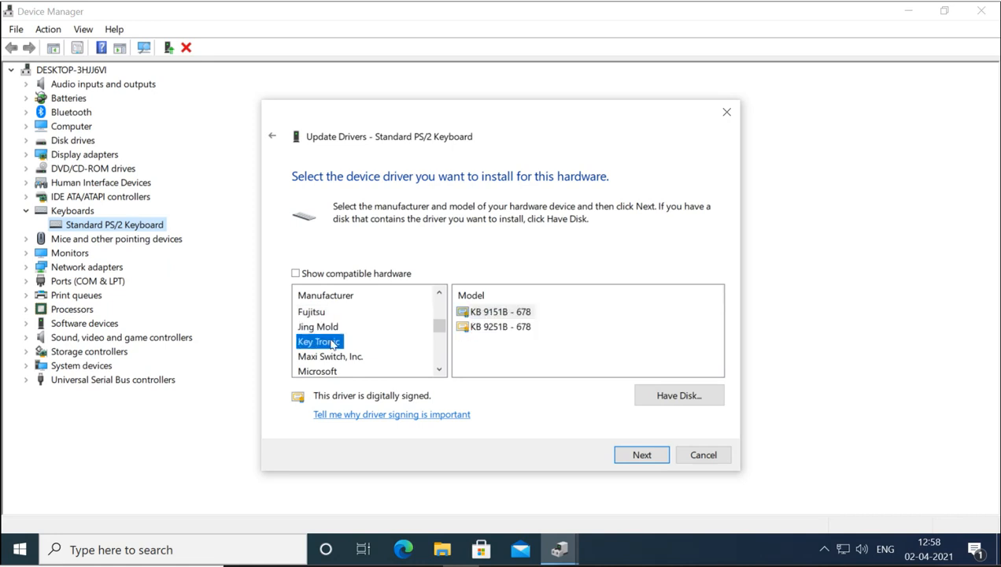
pyautogui.click(439, 370)
pyautogui.click(439, 370)
pyautogui.click(439, 369)
pyautogui.click(439, 370)
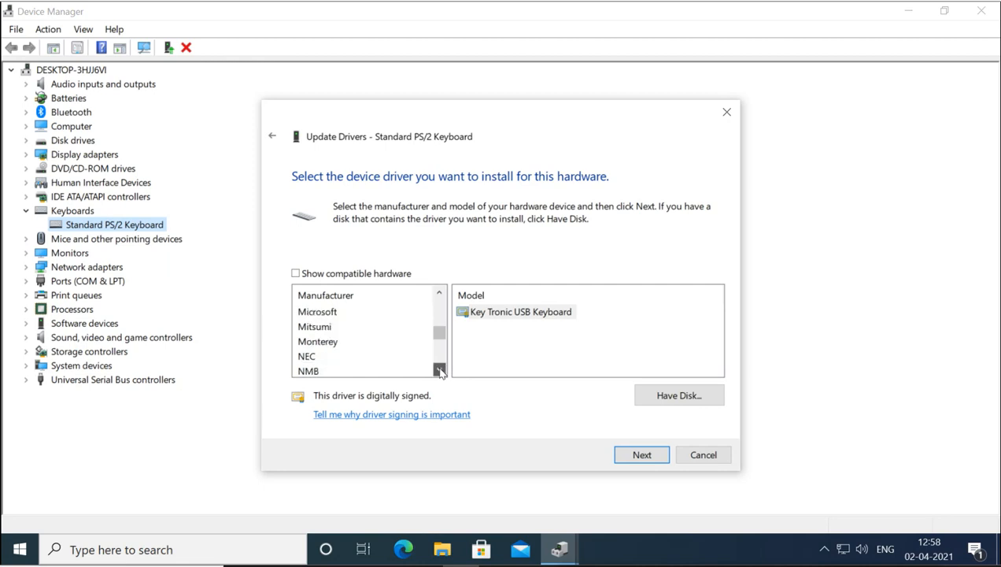
pyautogui.click(323, 311)
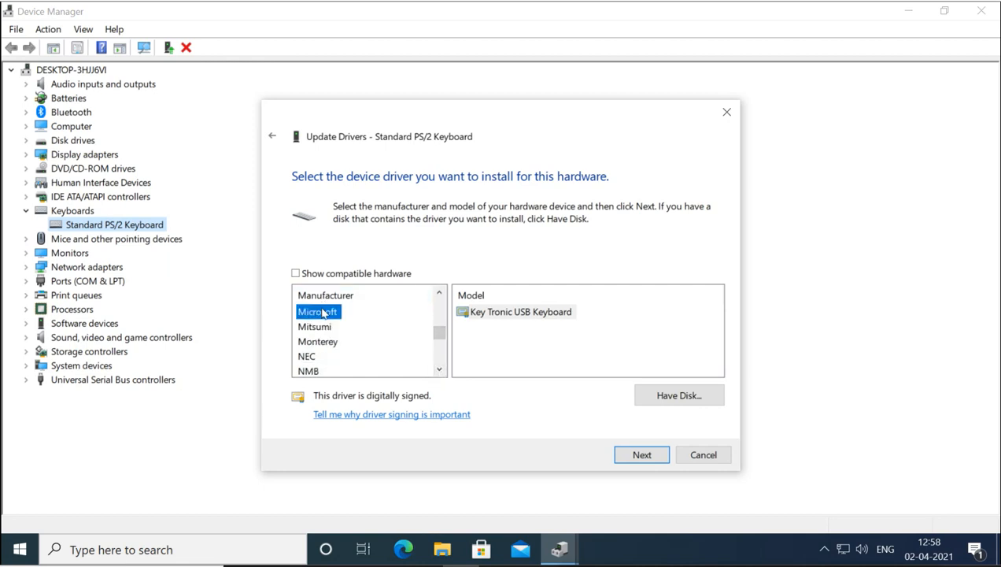
# Choose Samsung as the keyboard manufacturer and select the Samsung USB Keyboard model, after briefly selecting Samsung USB Keyboard V1.
pyautogui.click(439, 370)
pyautogui.click(439, 370)
pyautogui.click(439, 370)
pyautogui.click(439, 370)
pyautogui.click(439, 370)
pyautogui.click(439, 370)
pyautogui.click(439, 369)
pyautogui.click(439, 370)
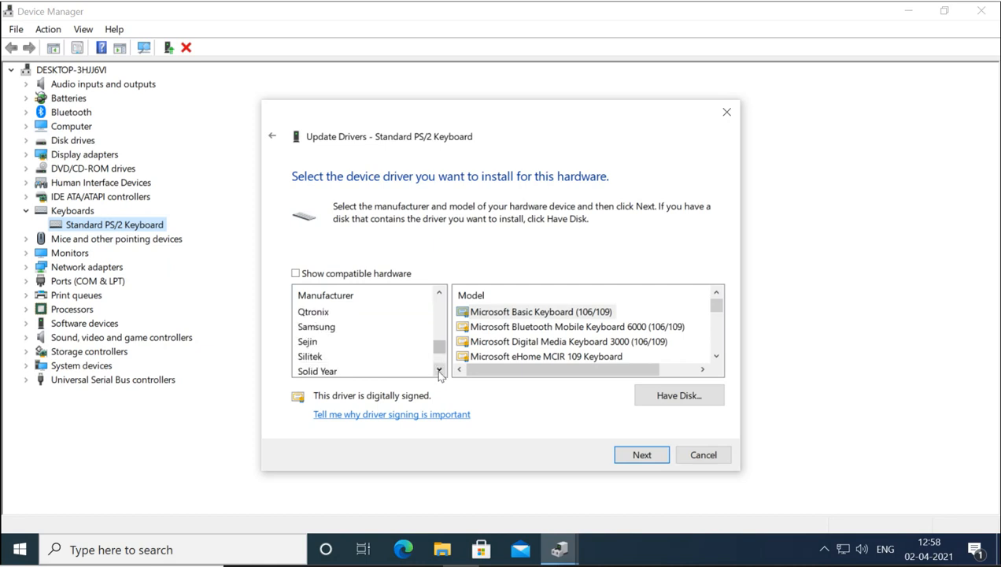
pyautogui.click(324, 327)
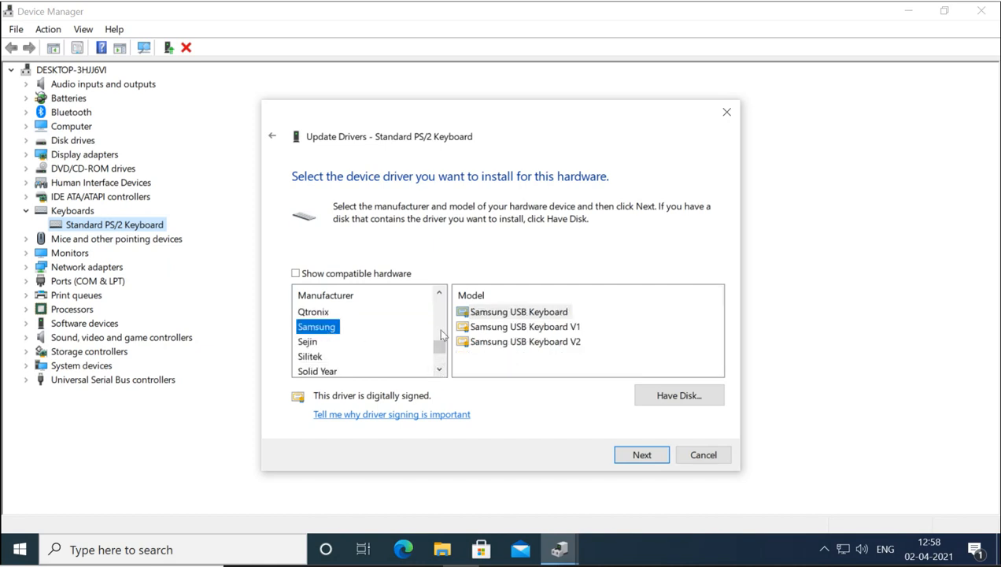
pyautogui.click(524, 326)
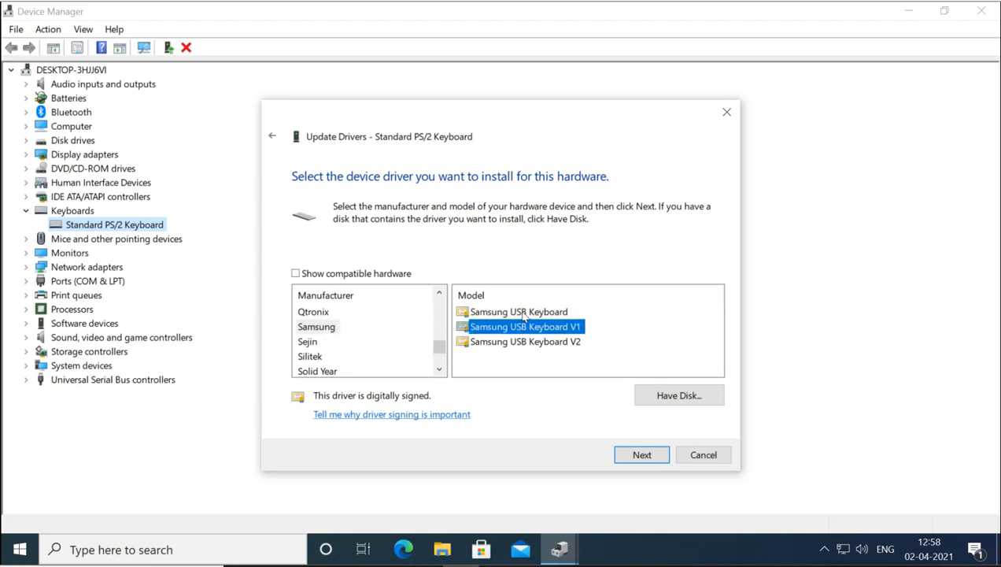
pyautogui.click(524, 314)
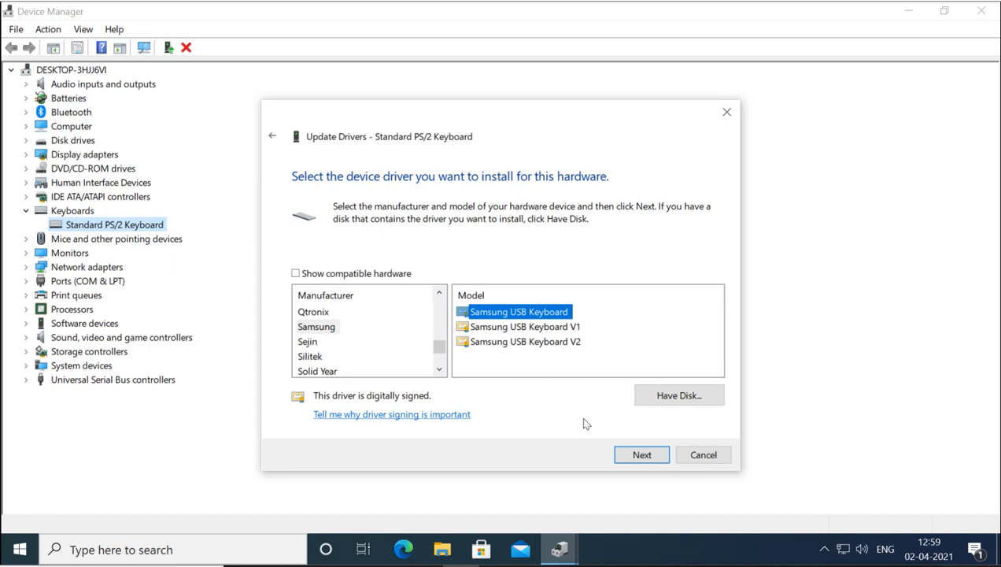
# Install the selected Samsung USB Keyboard driver despite the compatibility warning, close the wizard and restart the computer.
pyautogui.click(642, 458)
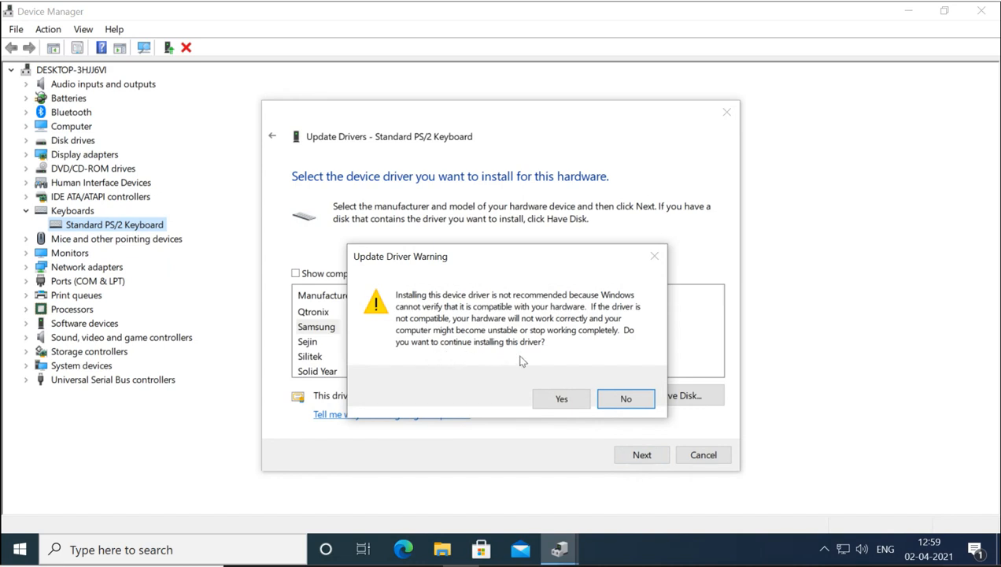
pyautogui.click(562, 399)
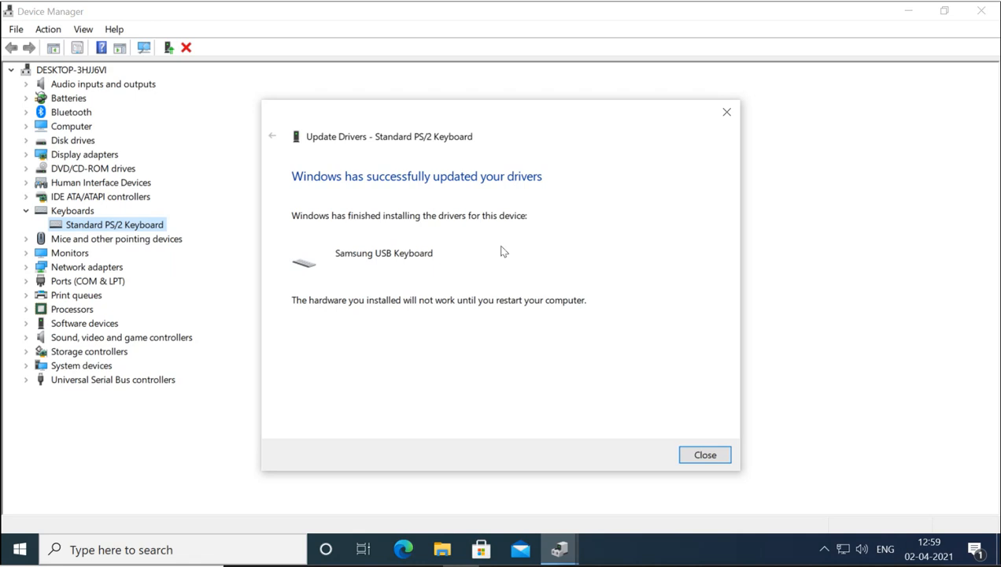
pyautogui.click(698, 456)
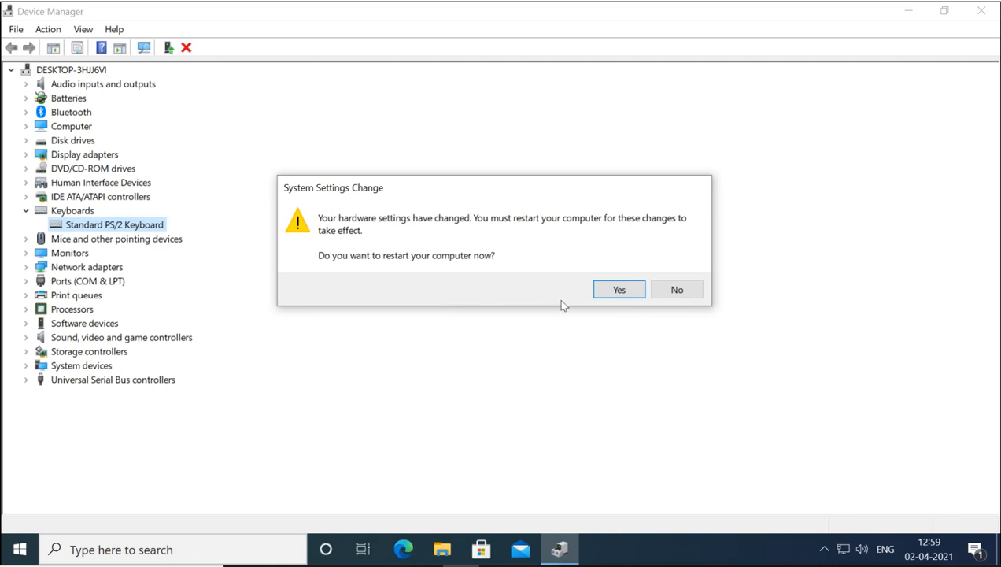
pyautogui.click(618, 291)
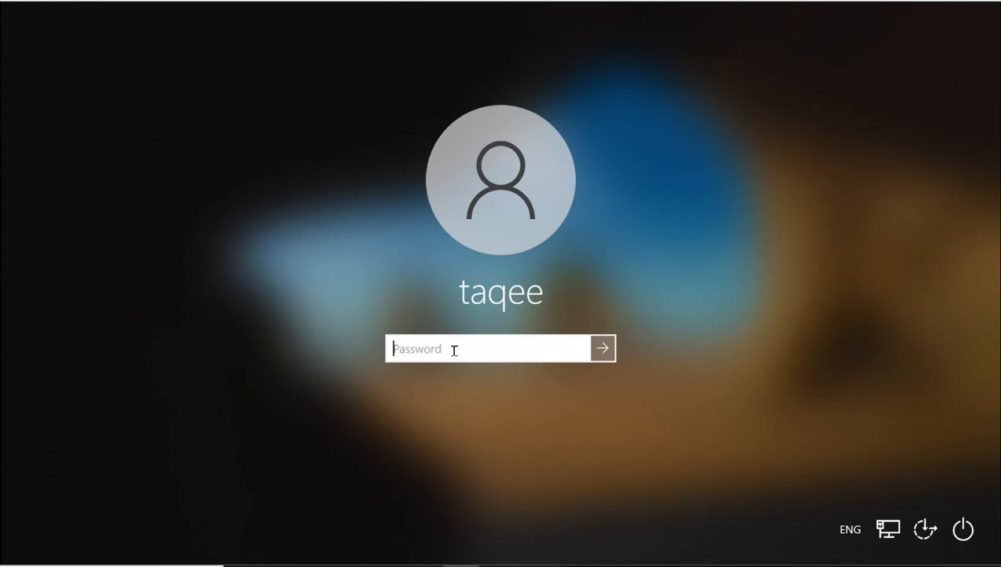
# Enter the account password on the sign-in screen and sign in to Windows.
pyautogui.write('a')
pyautogui.click(578, 351)
pyautogui.write('aaaaaa')
pyautogui.press('Return')
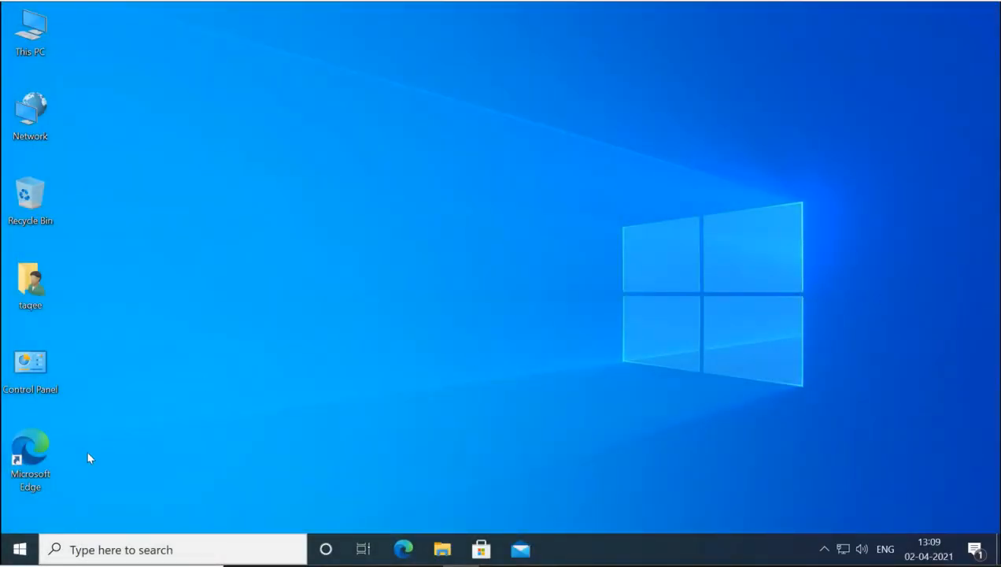
# Open Device Manager, maximize its window, expand Keyboards and select Standard PS/2 Keyboard.
pyautogui.rightClick(21, 549)
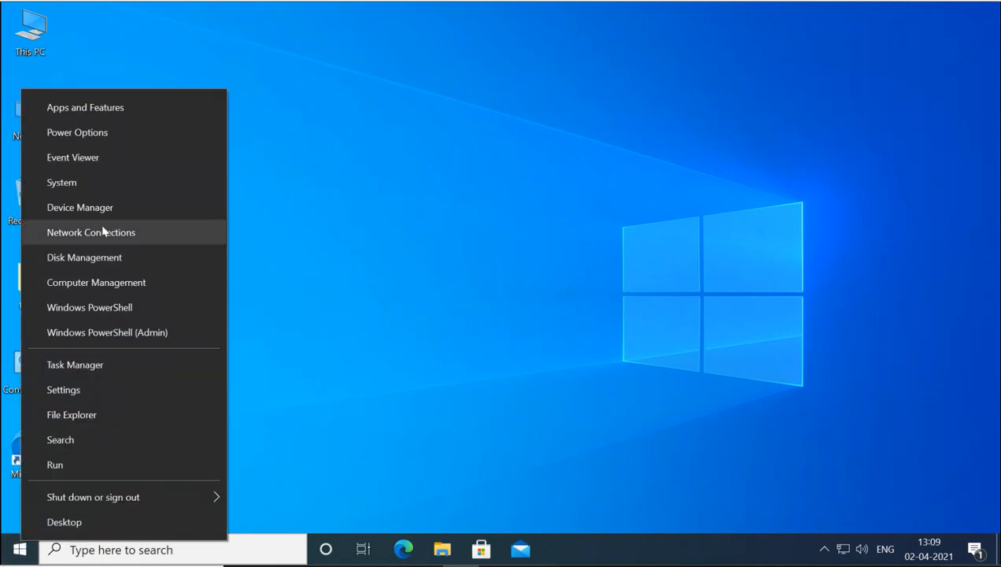
pyautogui.click(108, 209)
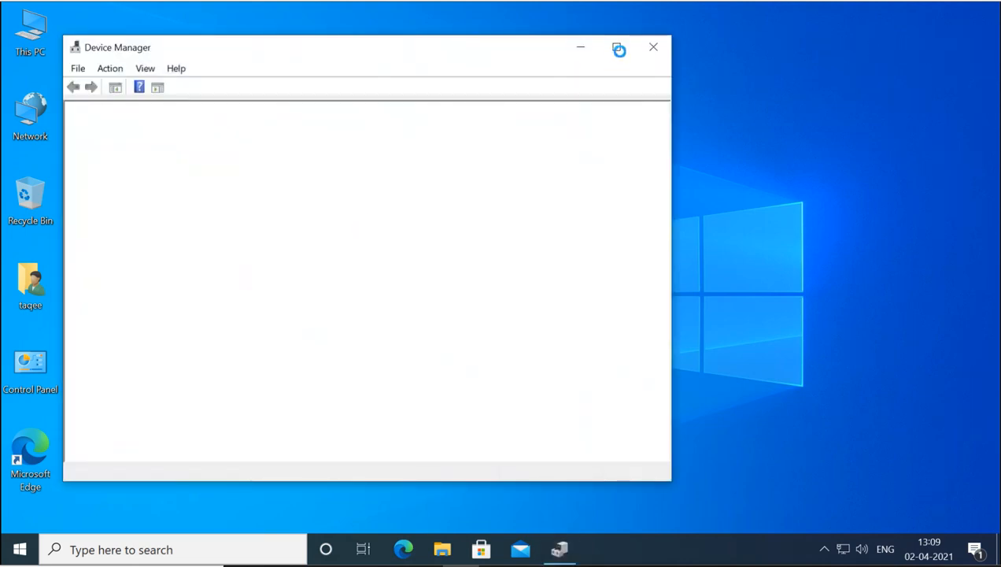
pyautogui.click(620, 52)
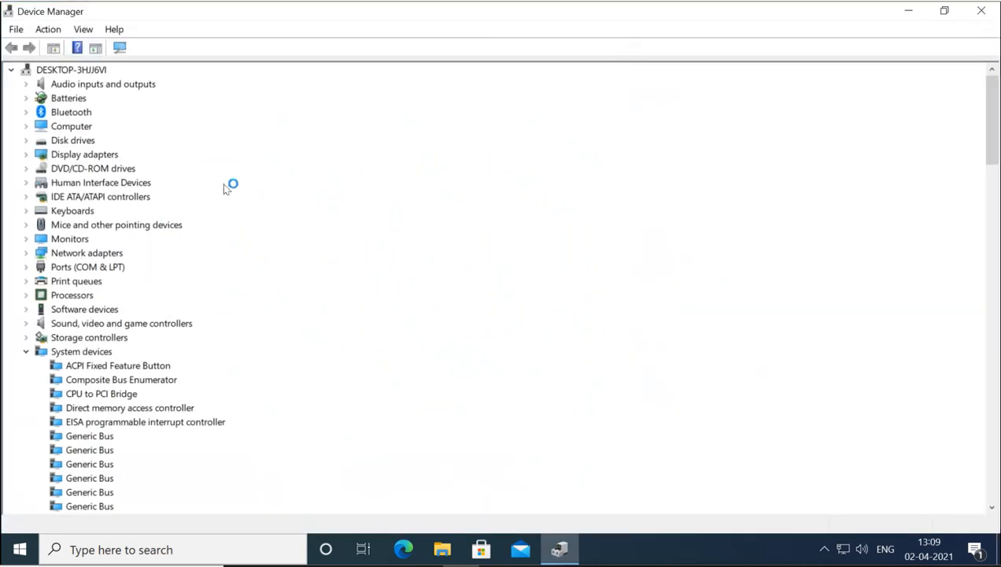
pyautogui.click(26, 211)
pyautogui.click(92, 225)
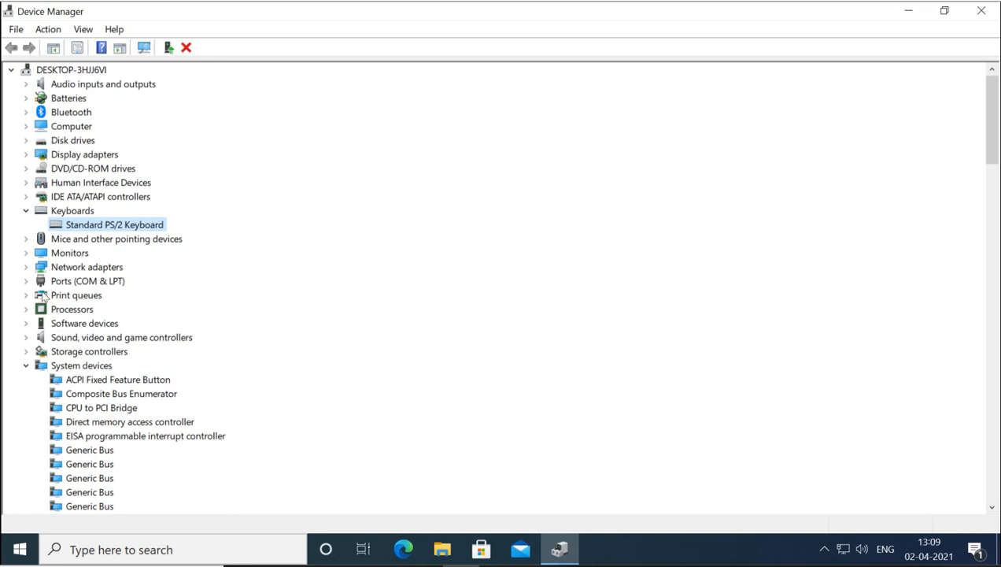
# Expand Network adapters and show the driver properties of Bluetooth Device (Personal Area Network).
pyautogui.click(29, 269)
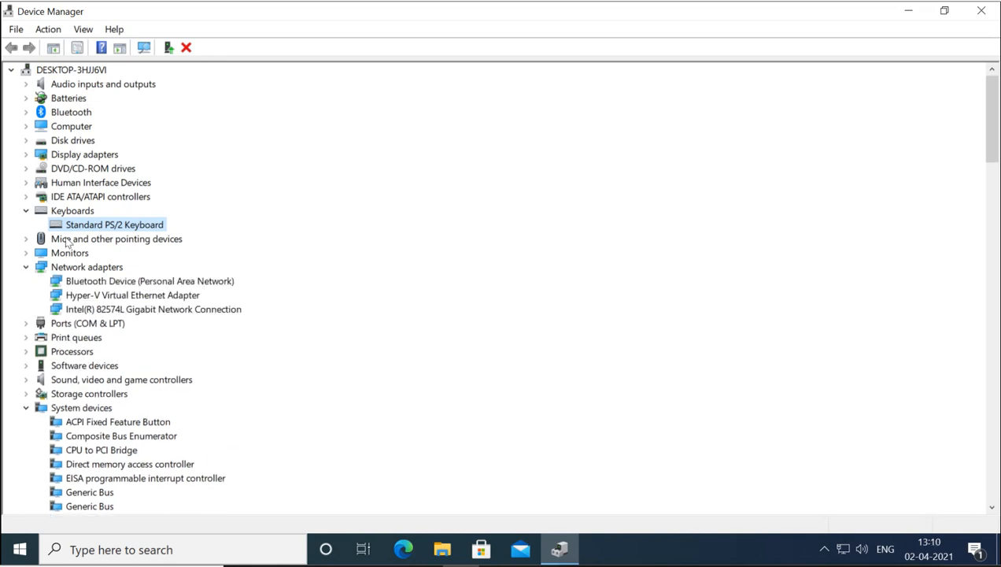
pyautogui.click(101, 281)
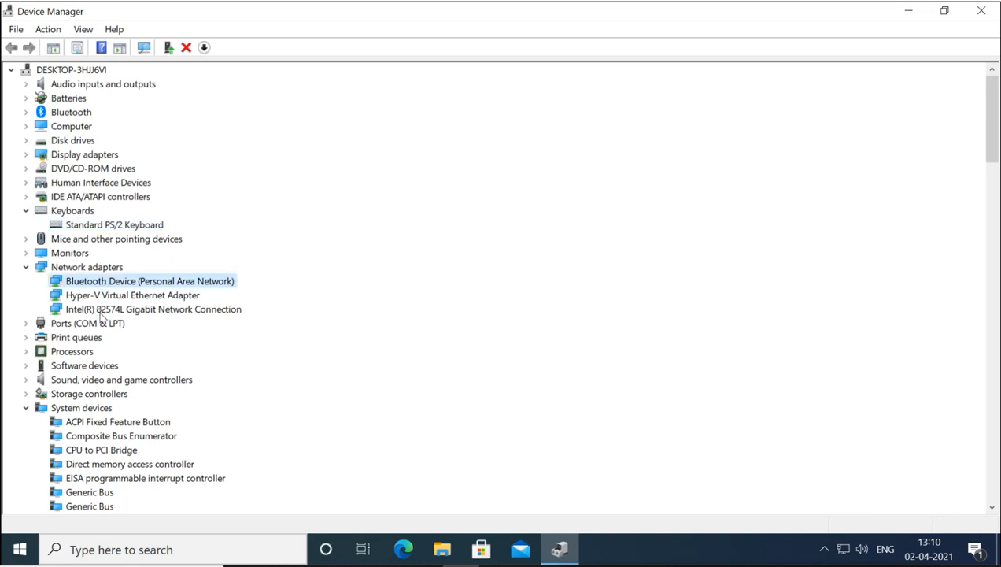
pyautogui.click(101, 314)
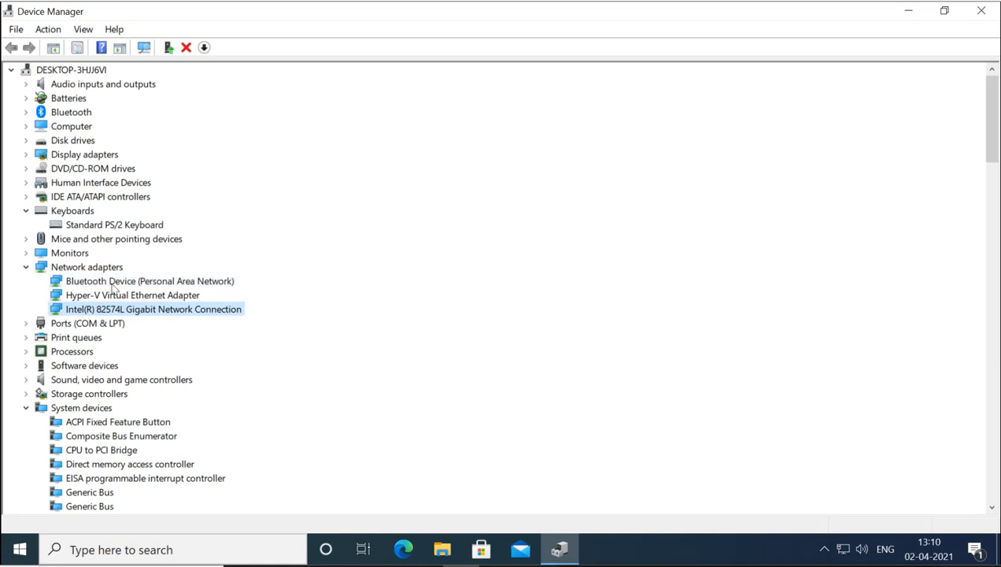
pyautogui.click(112, 285)
pyautogui.rightClick(113, 288)
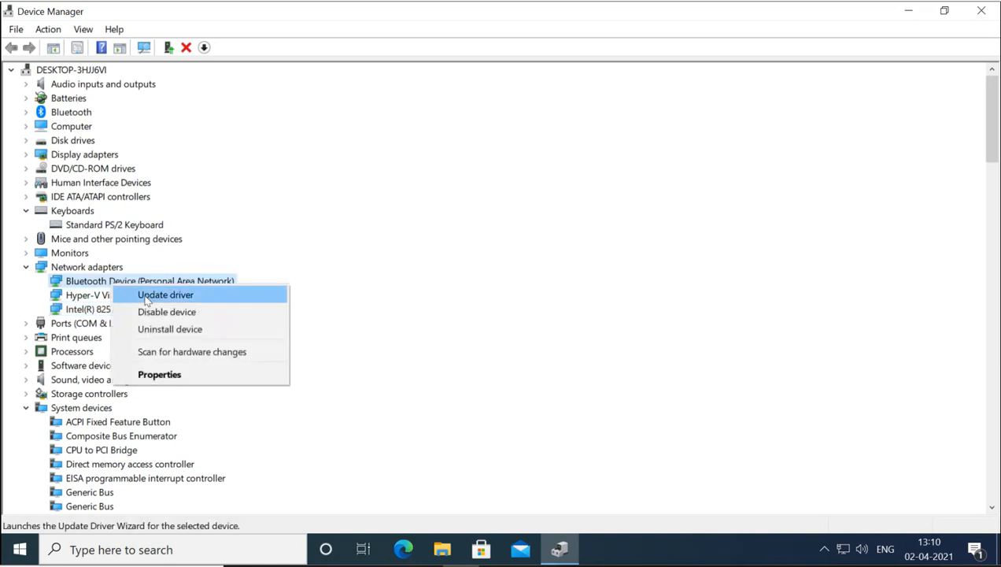
pyautogui.click(171, 375)
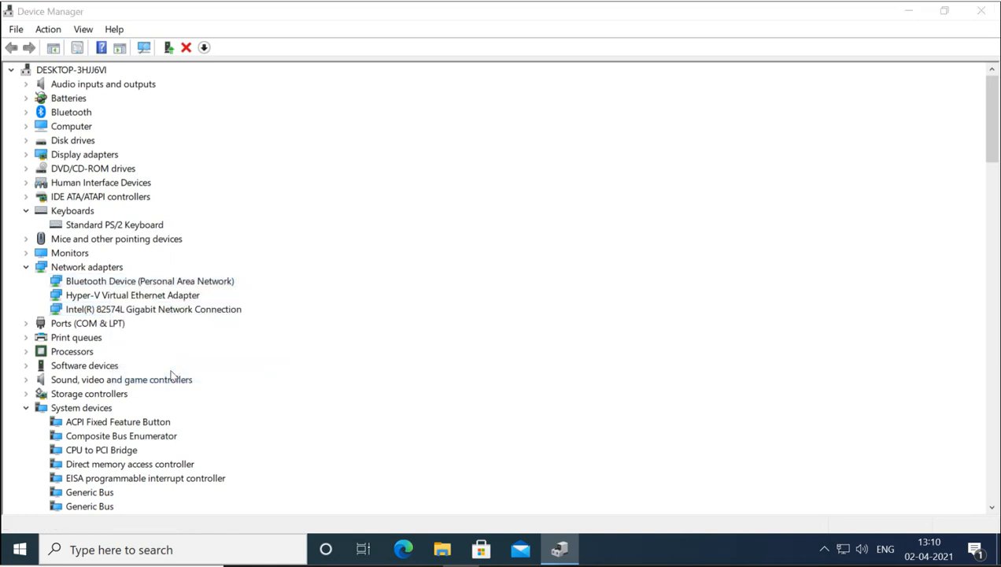
pyautogui.click(405, 128)
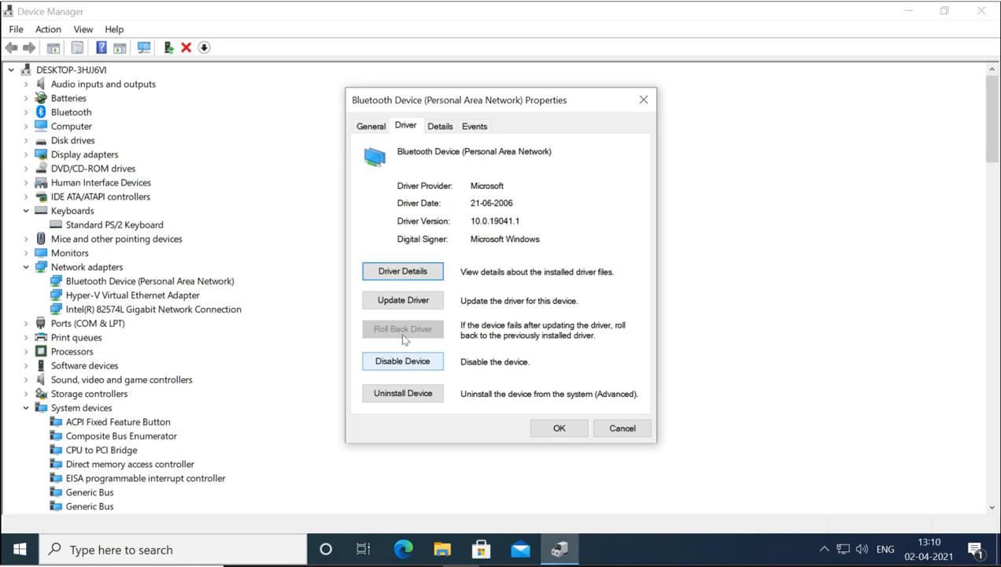
# Start a manual driver update for the Bluetooth device, list the drivers available on the computer, and turn off Show compatible hardware.
pyautogui.click(408, 302)
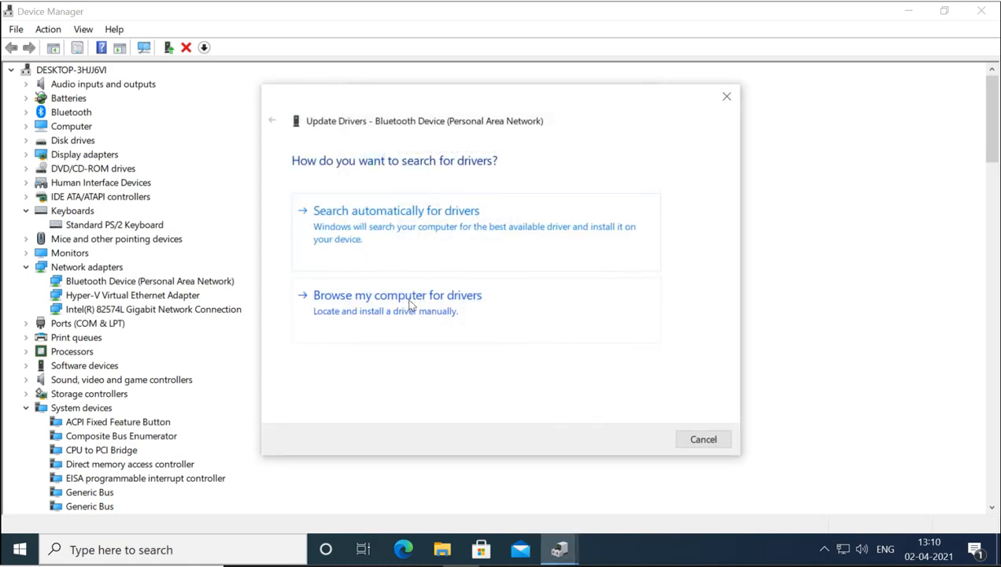
pyautogui.click(403, 305)
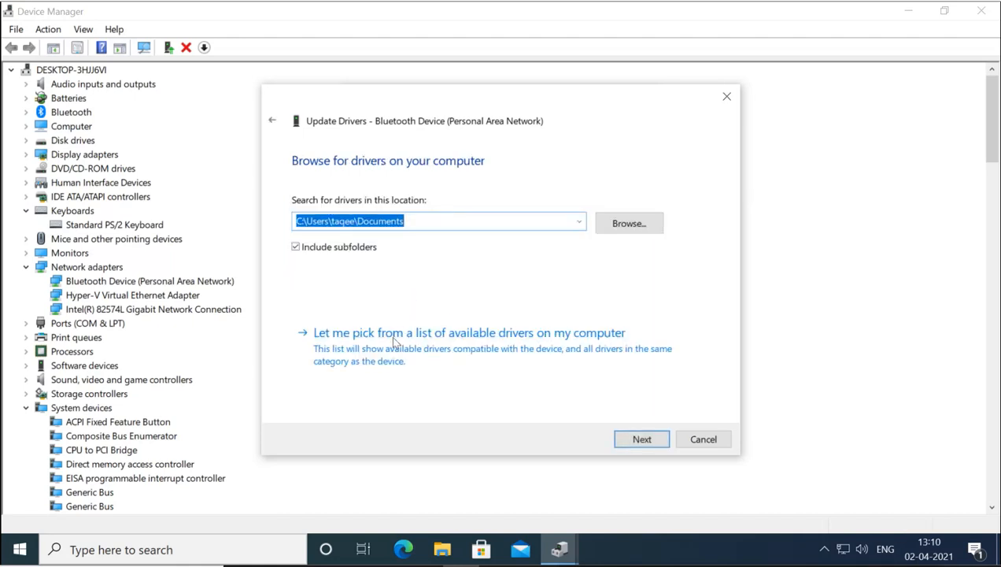
pyautogui.click(393, 337)
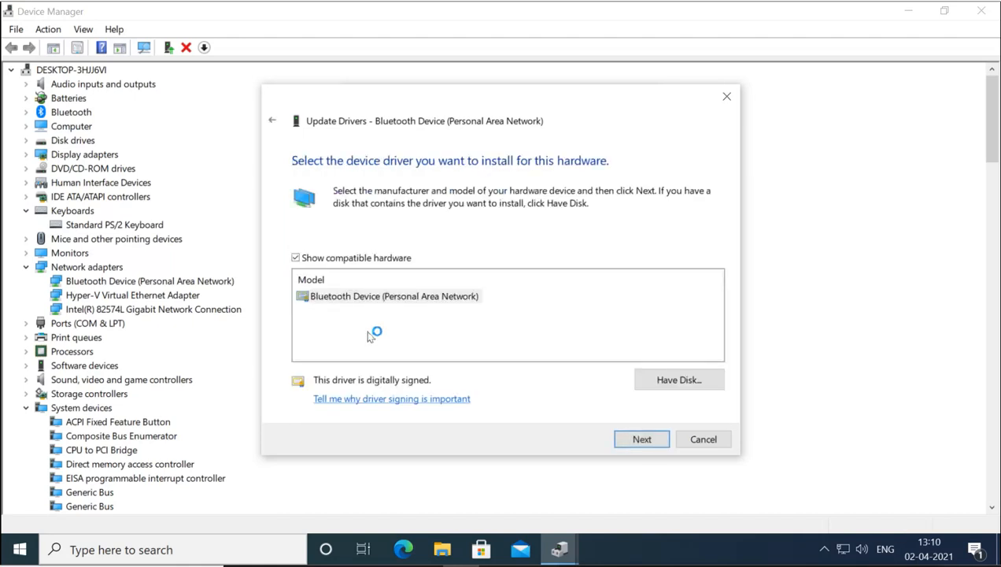
pyautogui.click(295, 258)
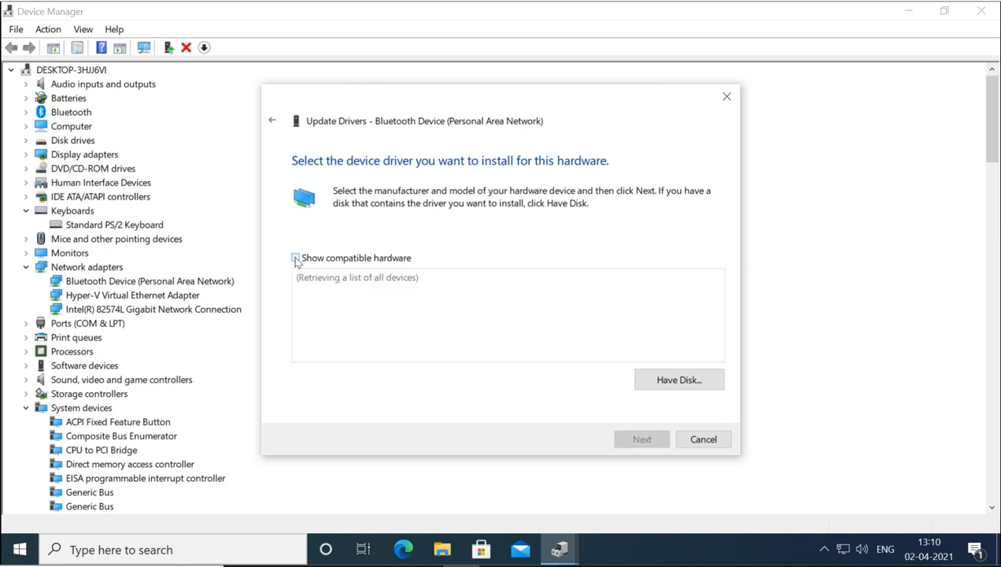
pyautogui.click(295, 258)
pyautogui.click(295, 258)
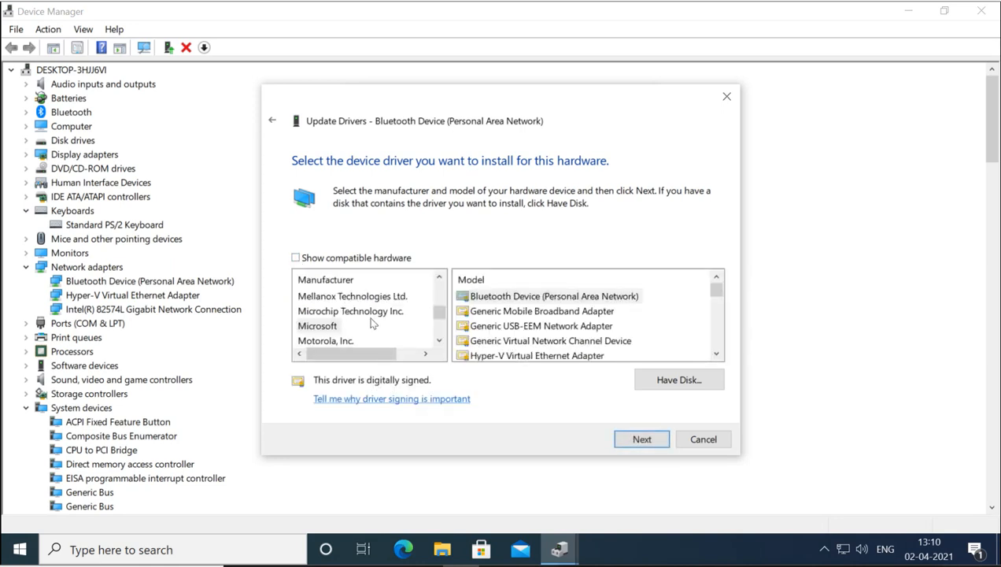
# Choose Motorola, Inc. as the manufacturer and select the Motorola 802.11n Dualband USB Wireless Adapter model.
pyautogui.scroll(-1, 373, 323)
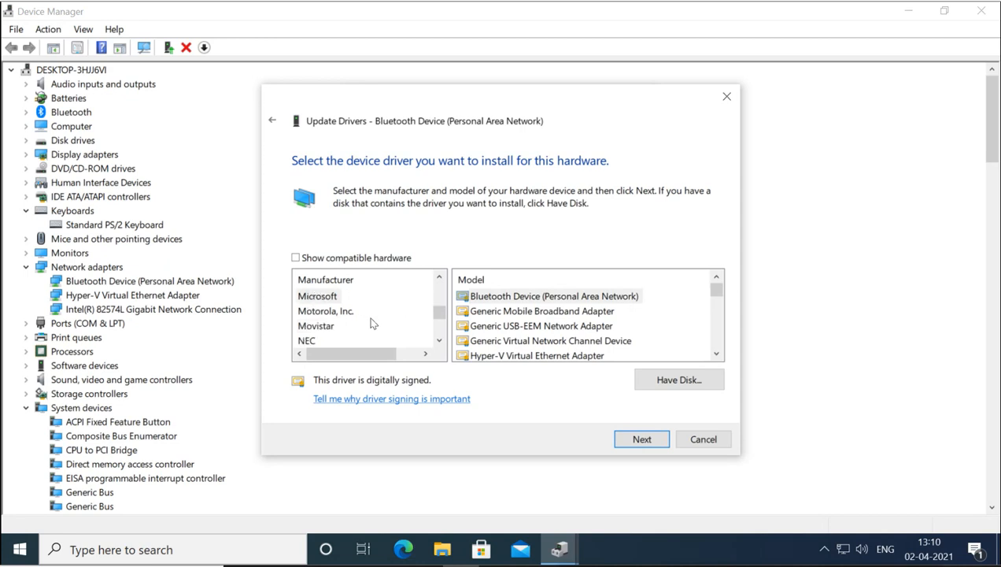
pyautogui.click(321, 325)
pyautogui.click(329, 312)
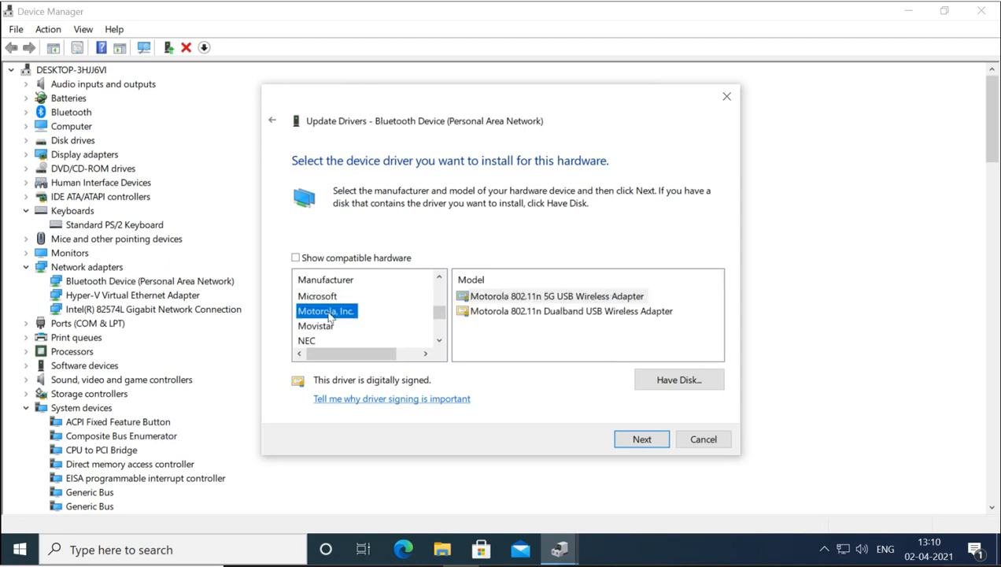
pyautogui.click(557, 313)
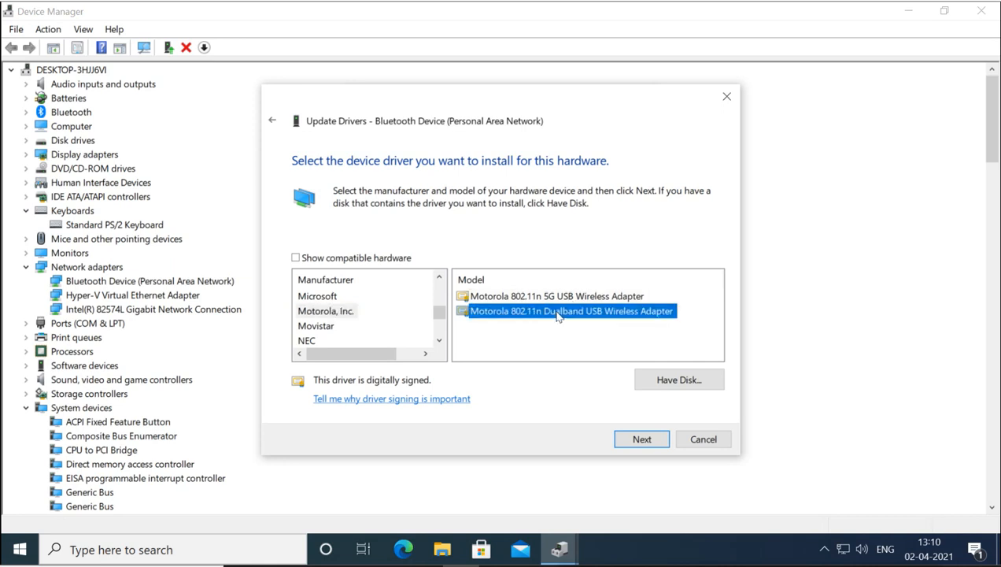
# Install the selected Motorola adapter driver despite the compatibility warning, close the wizard and device properties, and restart the computer.
pyautogui.click(641, 439)
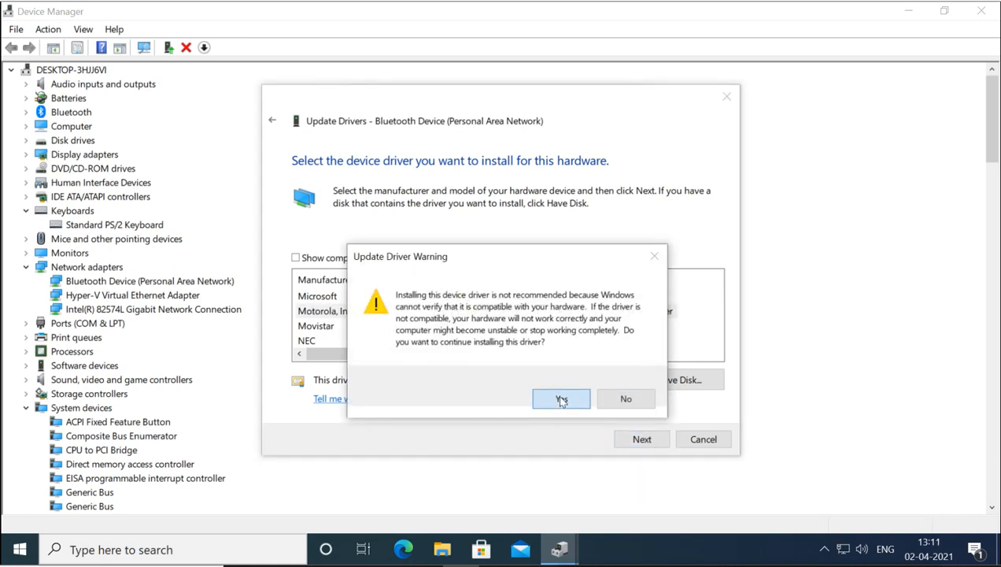
pyautogui.click(558, 397)
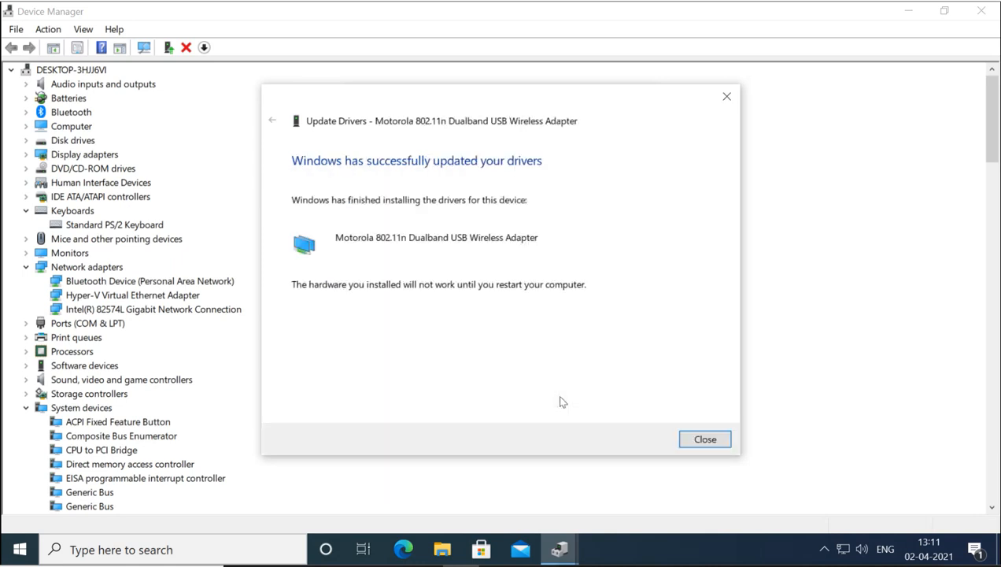
pyautogui.click(702, 437)
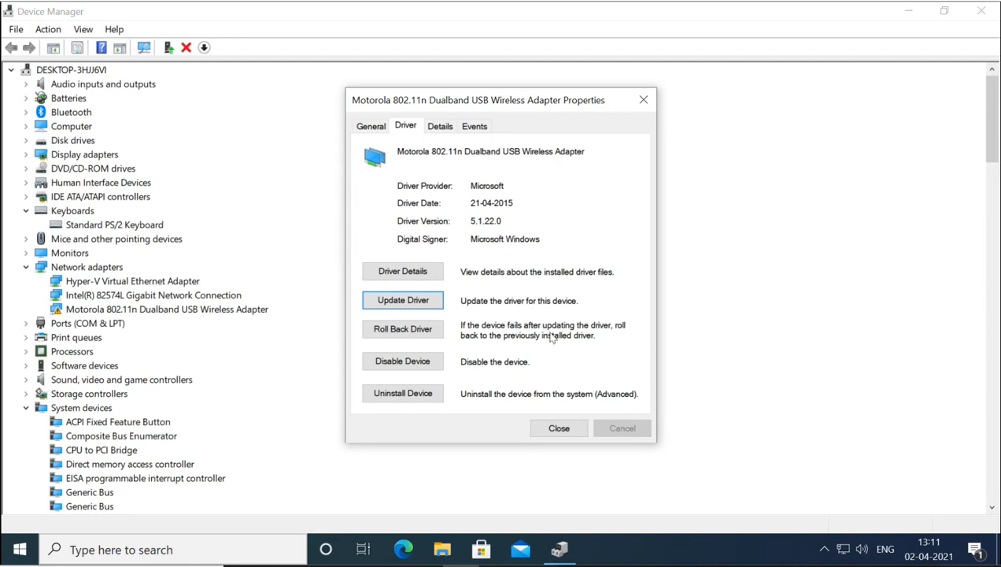
pyautogui.click(557, 429)
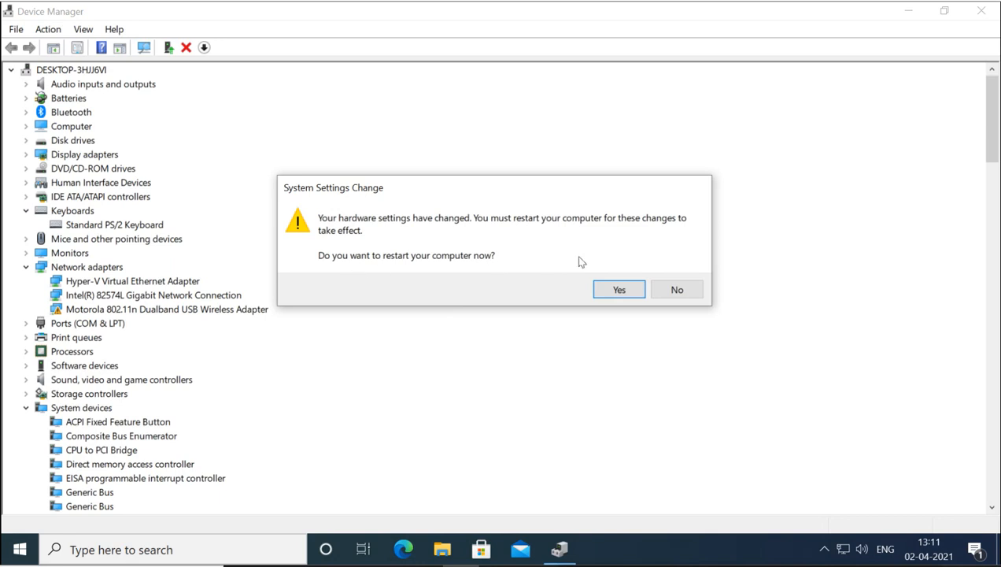
pyautogui.click(619, 290)
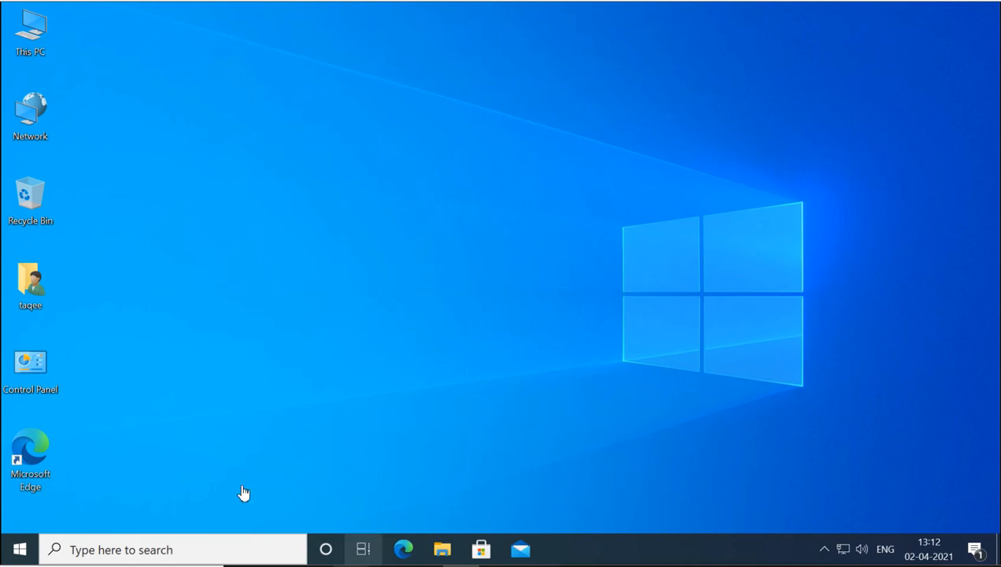
# Open Device Manager, maximize it, and show the driver properties of the Motorola 802.11n Dualband USB Wireless Adapter.
pyautogui.rightClick(22, 550)
pyautogui.click(77, 218)
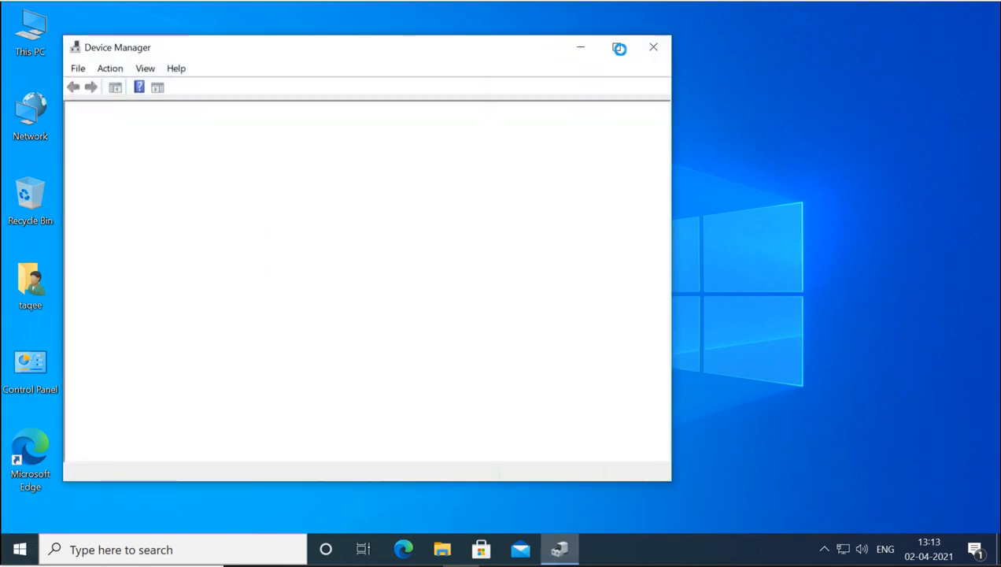
pyautogui.click(617, 48)
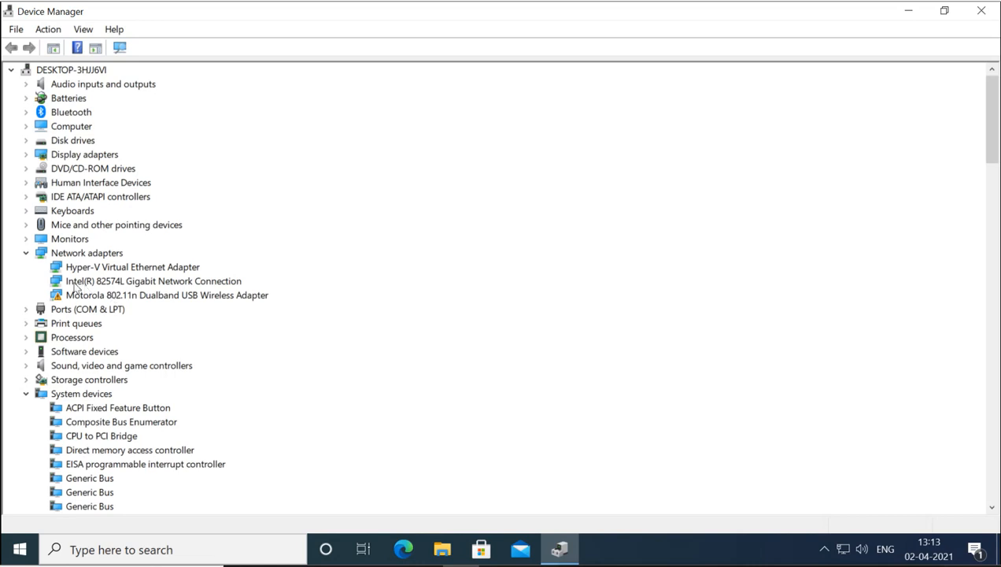
pyautogui.rightClick(122, 298)
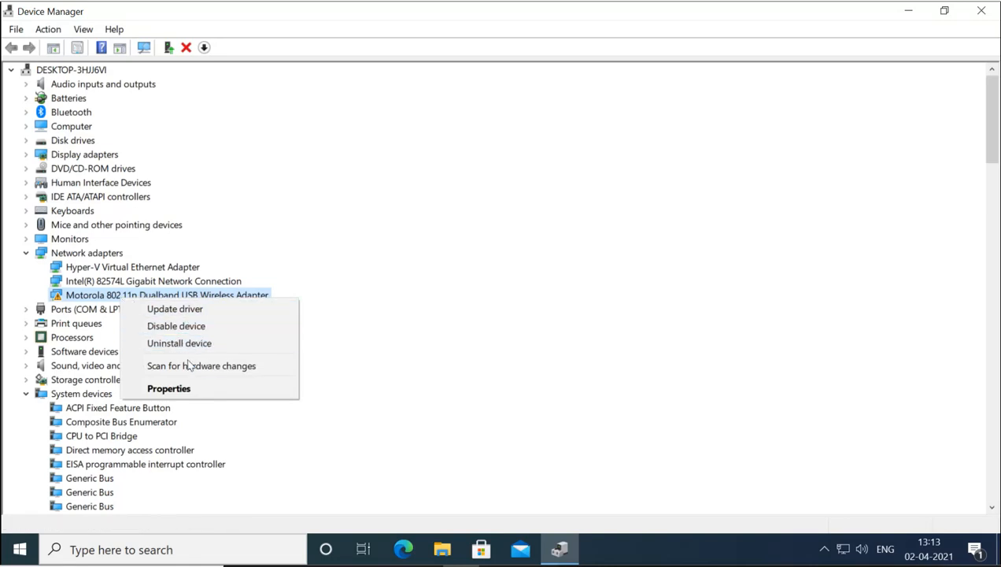
pyautogui.click(189, 390)
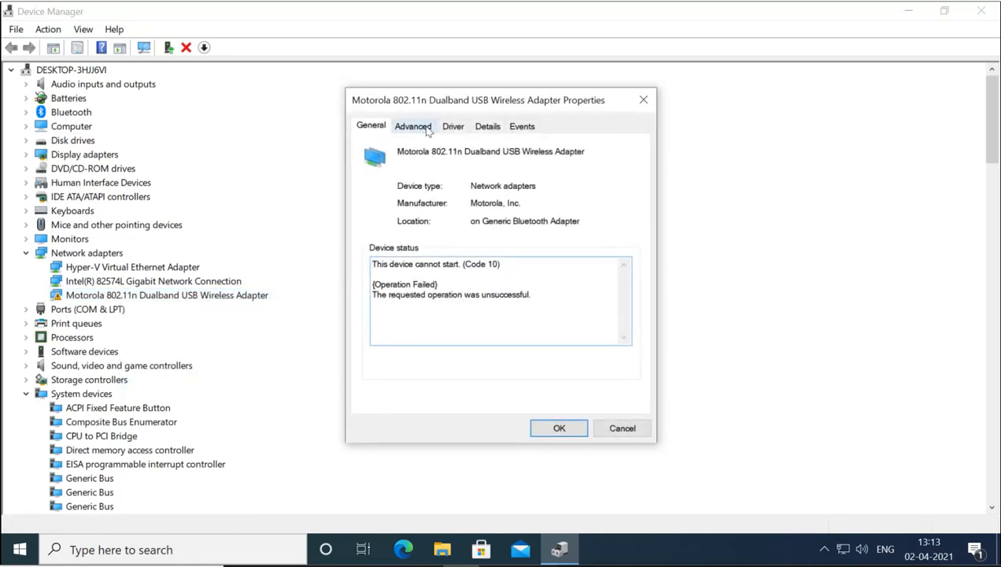
pyautogui.click(449, 127)
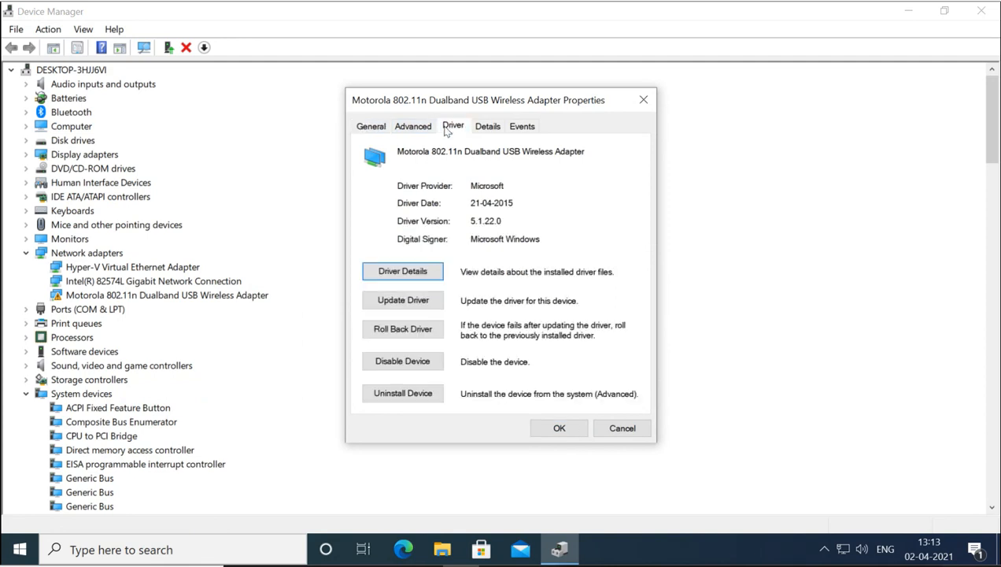
# Update the Motorola adapter's driver by searching automatically for drivers, and close the update wizard and device properties.
pyautogui.click(401, 303)
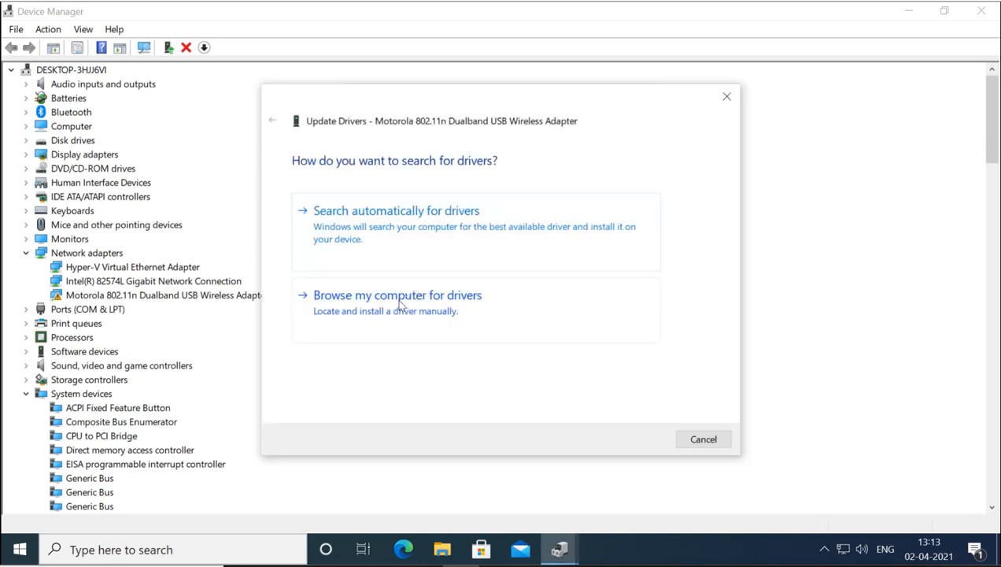
pyautogui.click(401, 297)
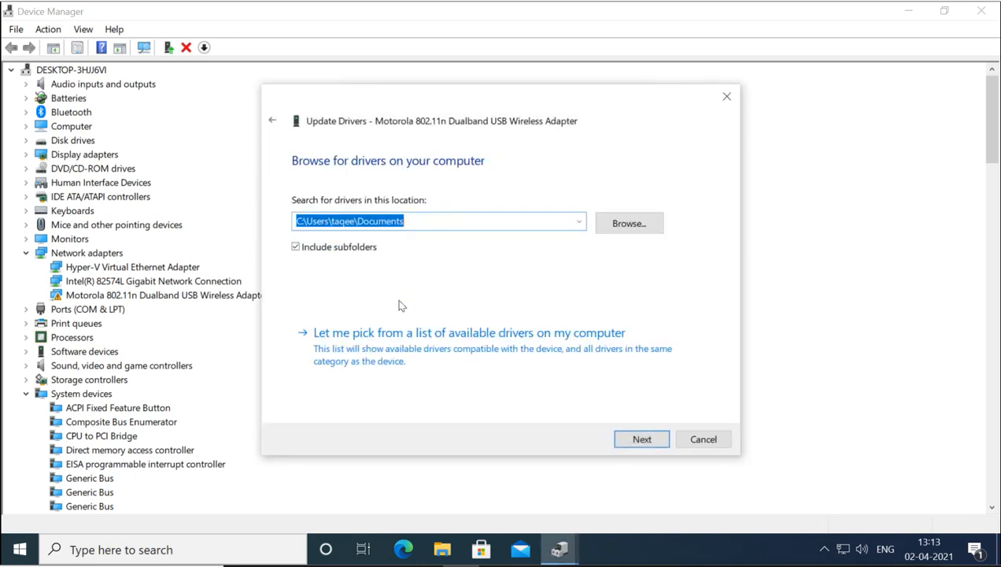
pyautogui.click(271, 119)
pyautogui.click(384, 222)
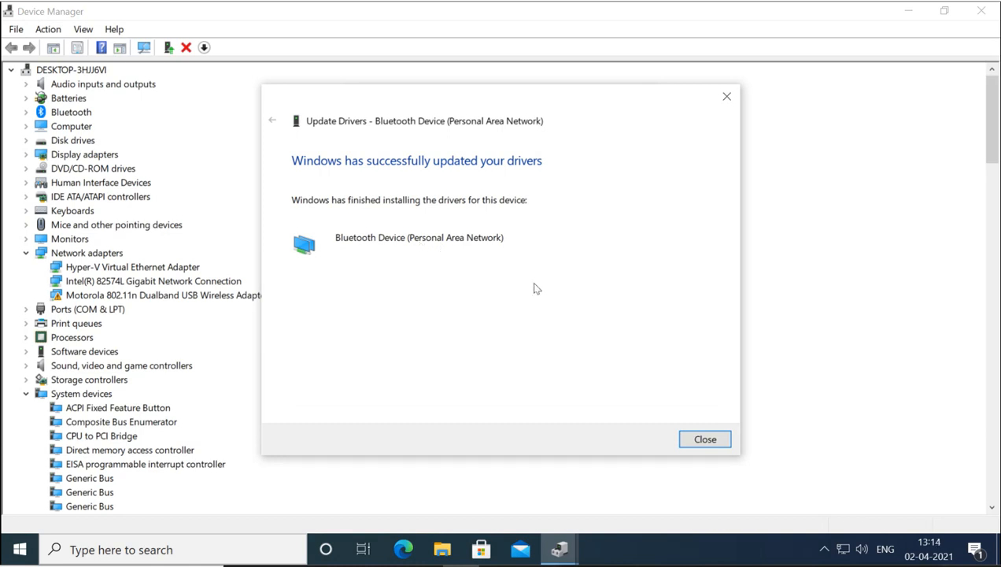
pyautogui.click(705, 439)
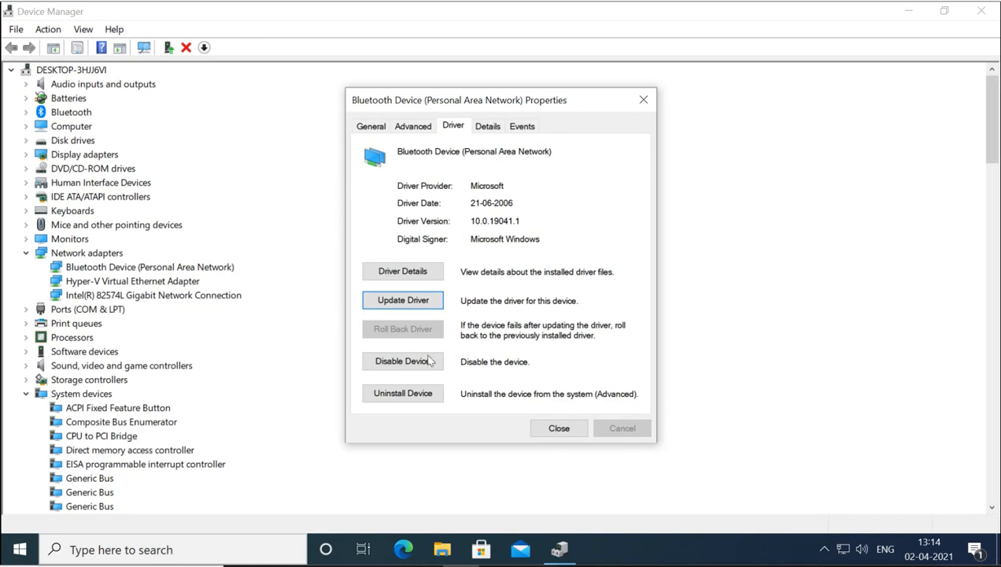
pyautogui.click(557, 428)
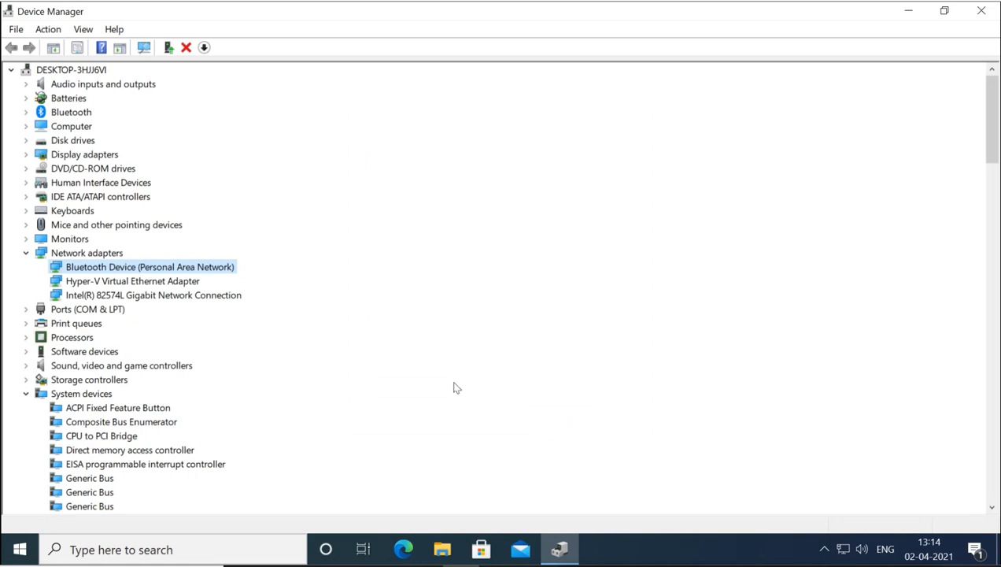
# Start a manual driver update from the Bluetooth Device (Personal Area Network) properties, listing the computer's available drivers with Show compatible hardware off.
pyautogui.rightClick(110, 270)
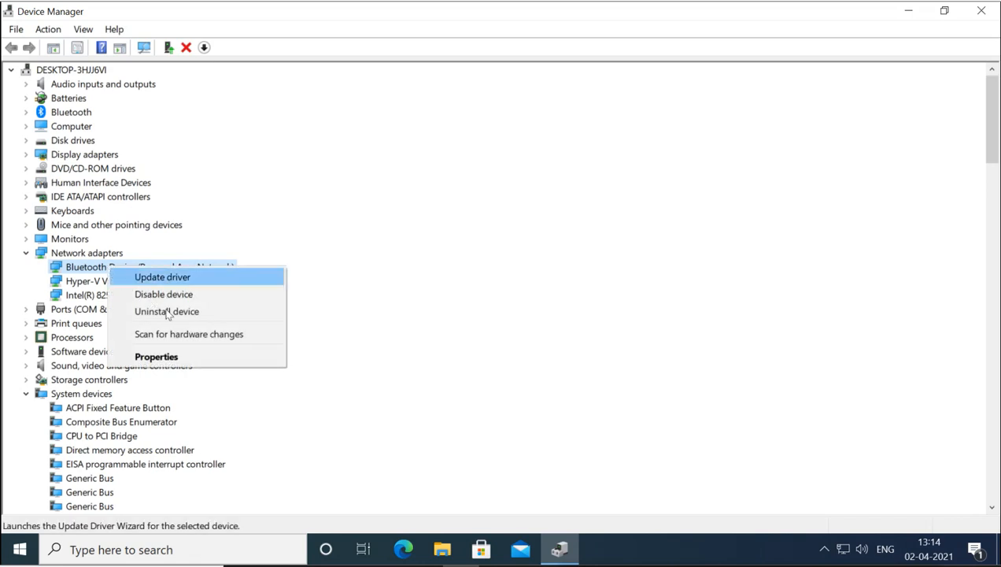
pyautogui.click(189, 358)
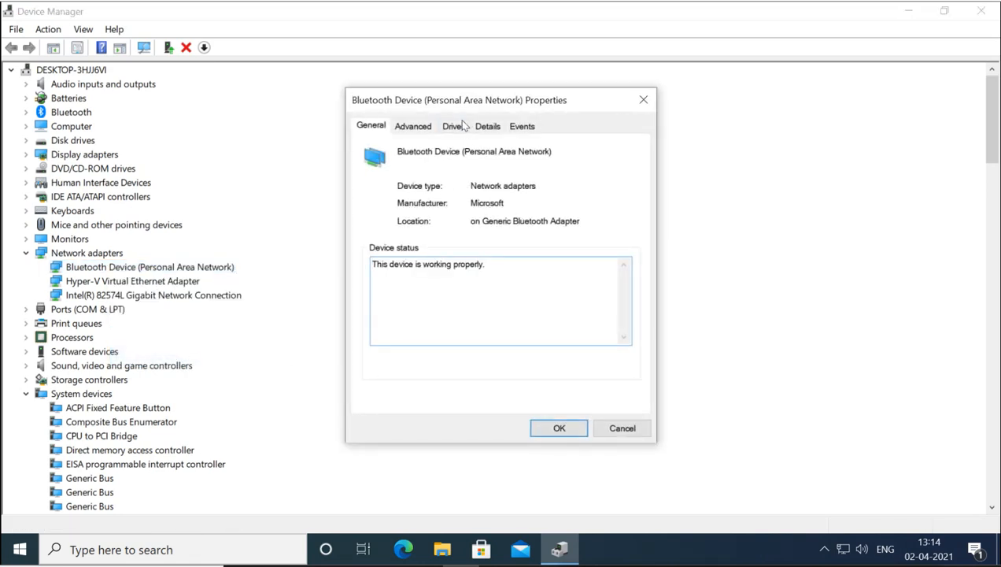
pyautogui.click(460, 126)
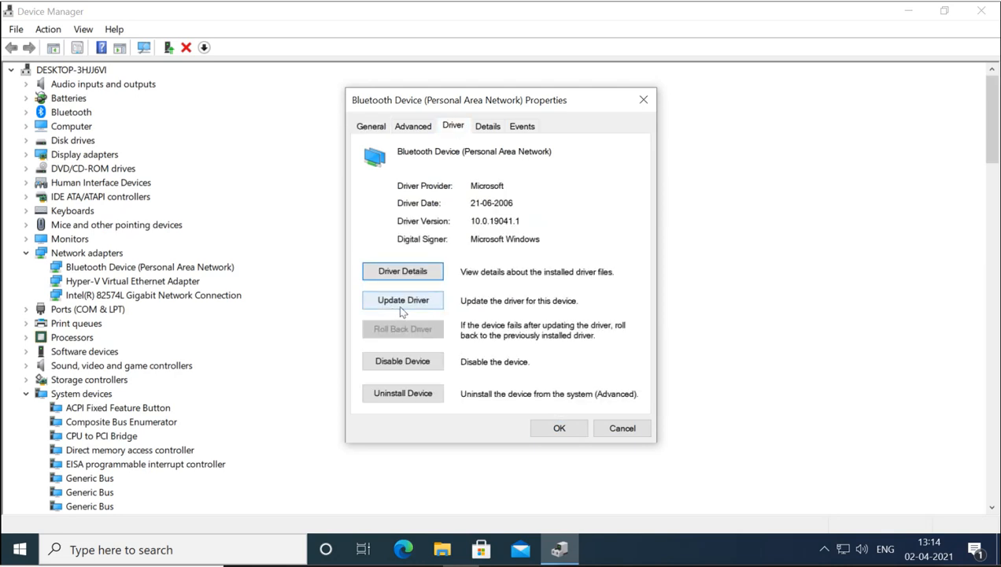
pyautogui.click(405, 307)
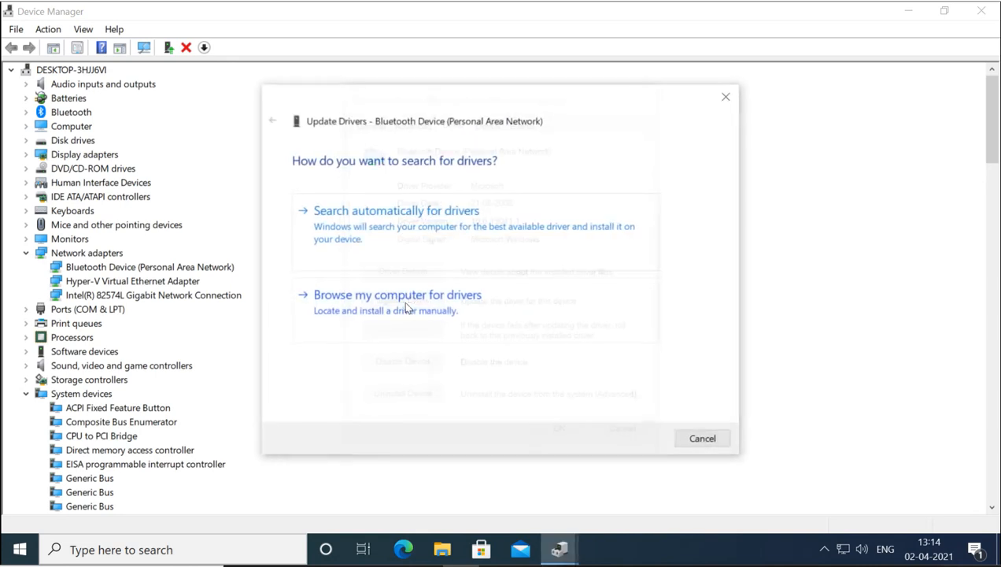
pyautogui.click(397, 295)
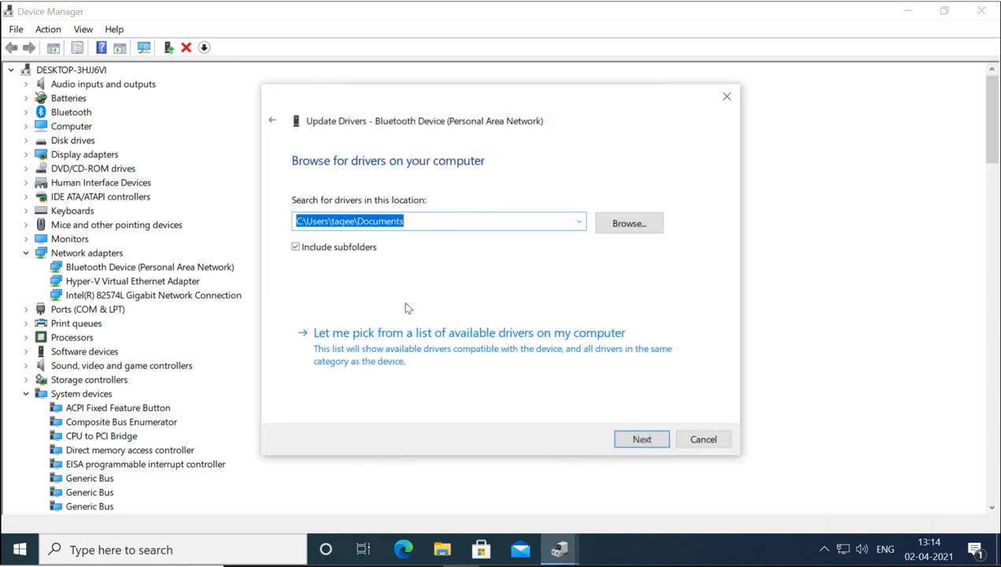
pyautogui.click(383, 349)
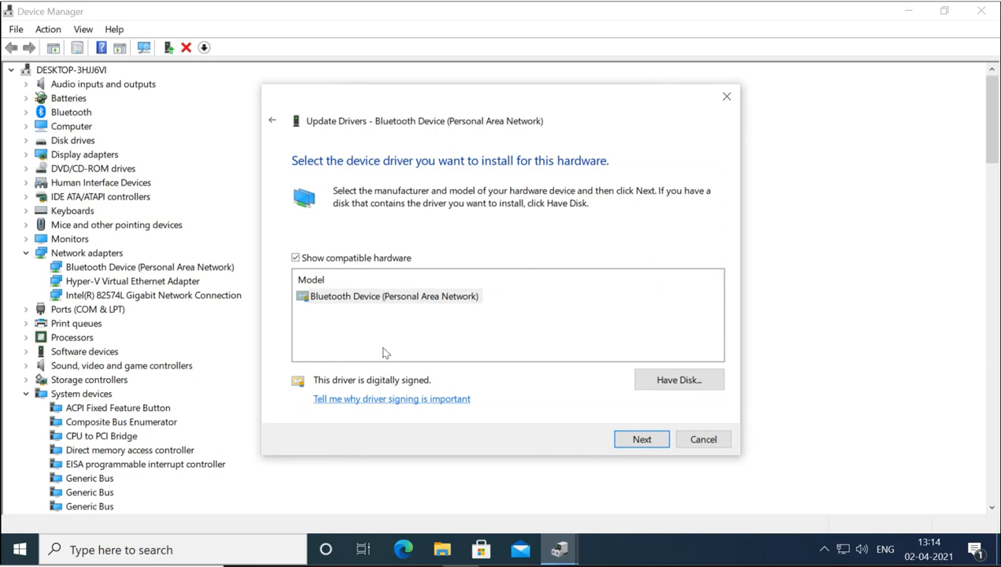
pyautogui.click(296, 258)
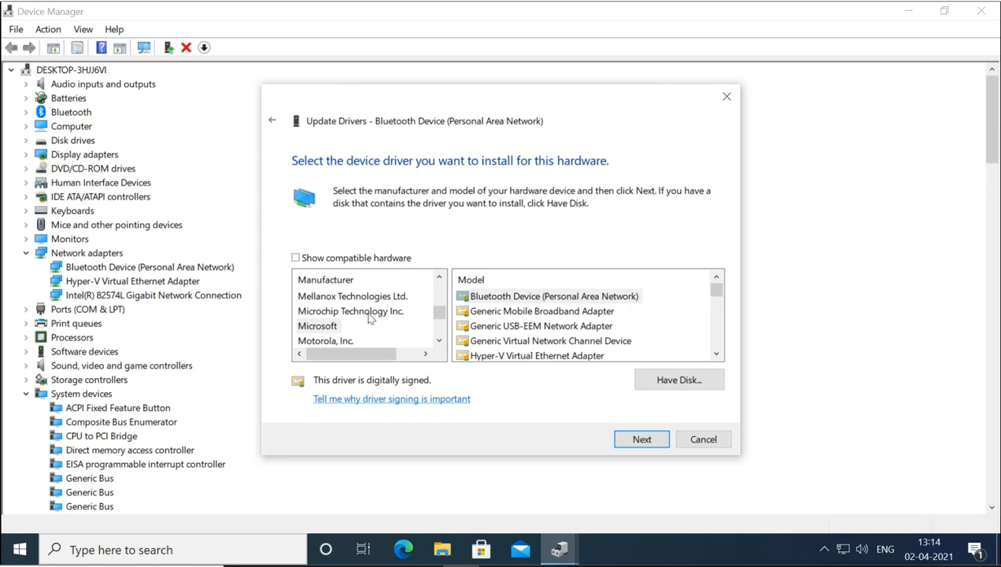
# Install Microchip Technology Inc.'s LAN743F PCIe Ethernet 10/100/1000 Adapter driver despite the compatibility warning, and close the update wizard.
pyautogui.click(368, 313)
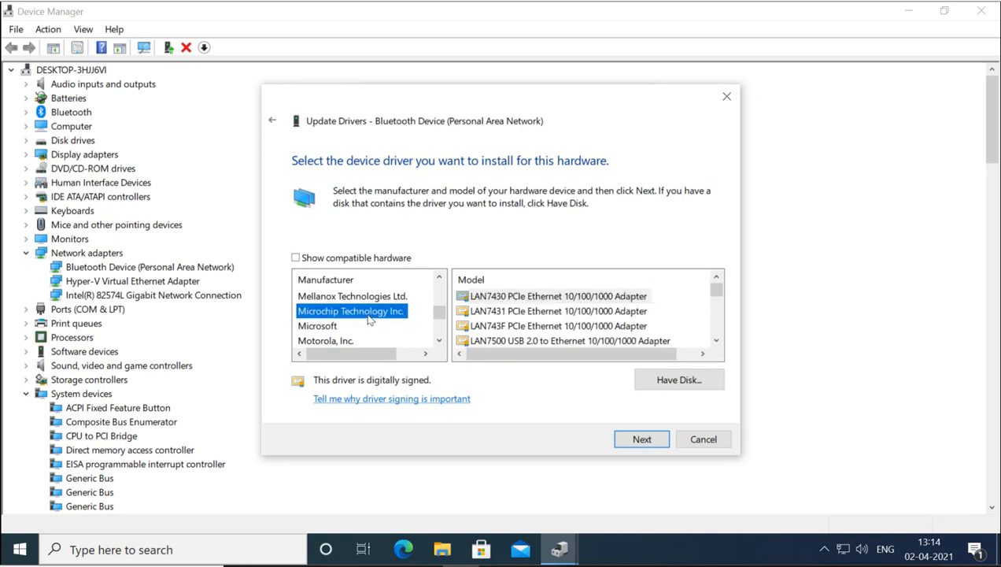
pyautogui.click(555, 328)
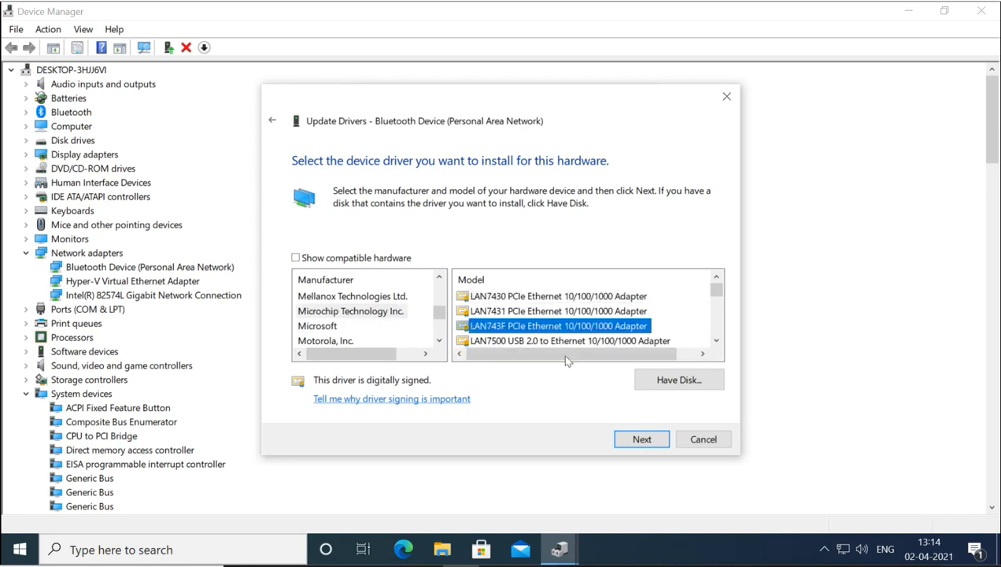
pyautogui.click(642, 440)
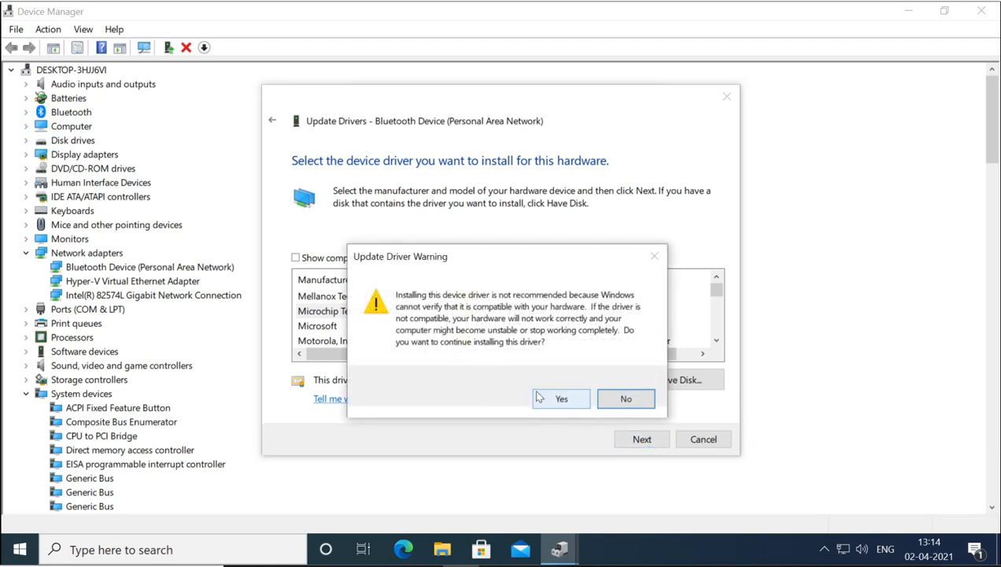
pyautogui.click(543, 397)
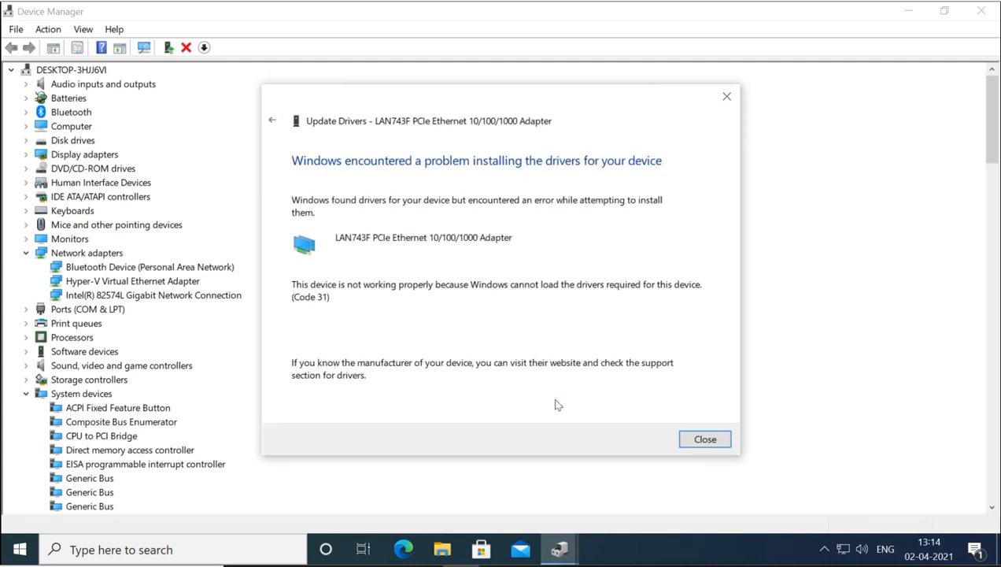
pyautogui.click(704, 441)
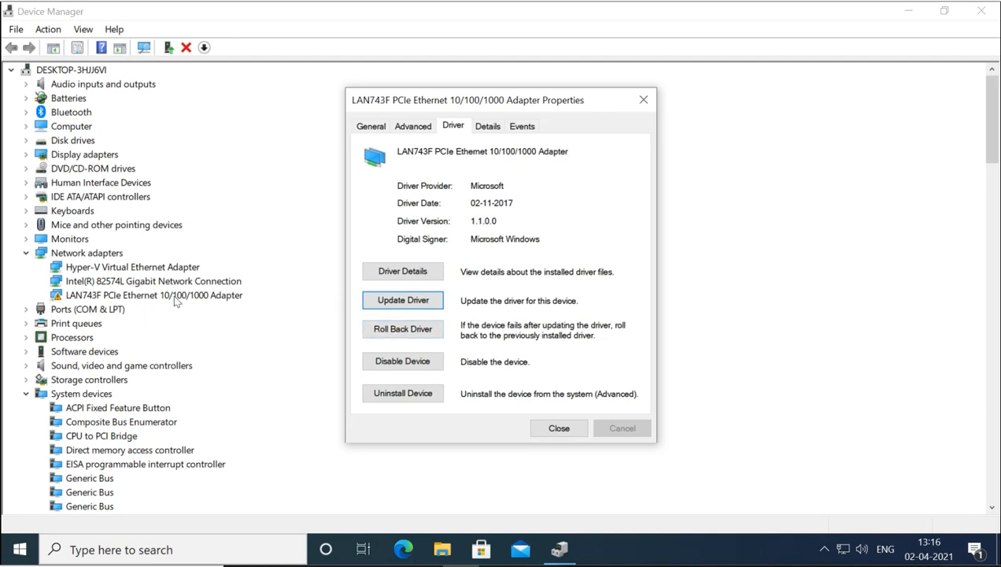
# Roll back the LAN743F adapter's driver with the reason "Previous version of the driver performed better", and close the properties and Device Manager.
pyautogui.click(403, 330)
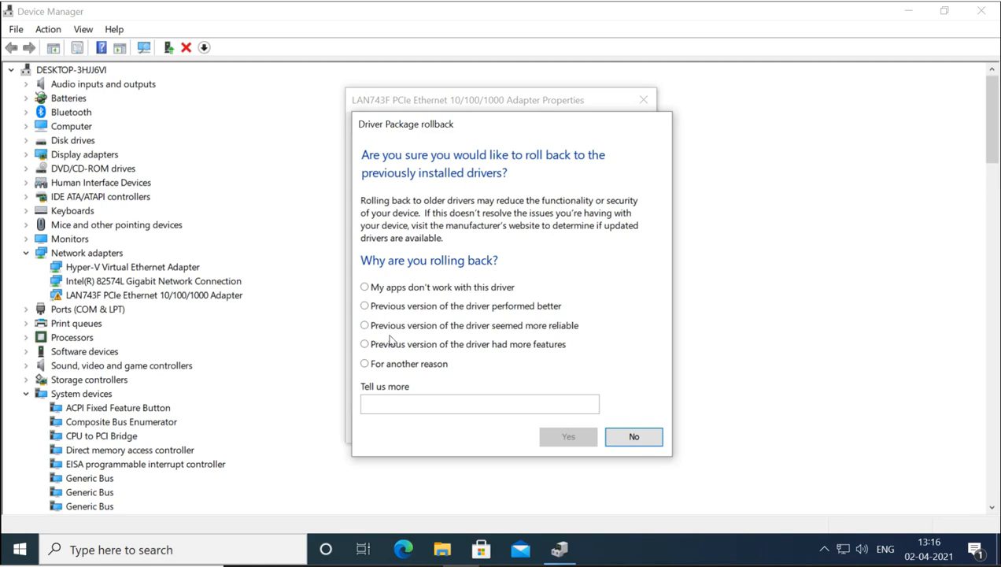
pyautogui.click(365, 287)
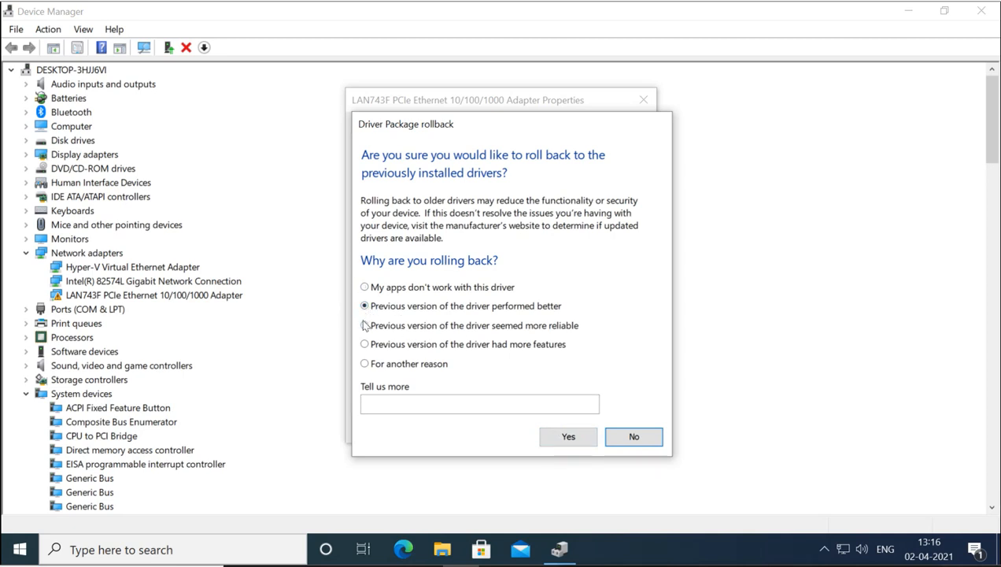
pyautogui.click(560, 437)
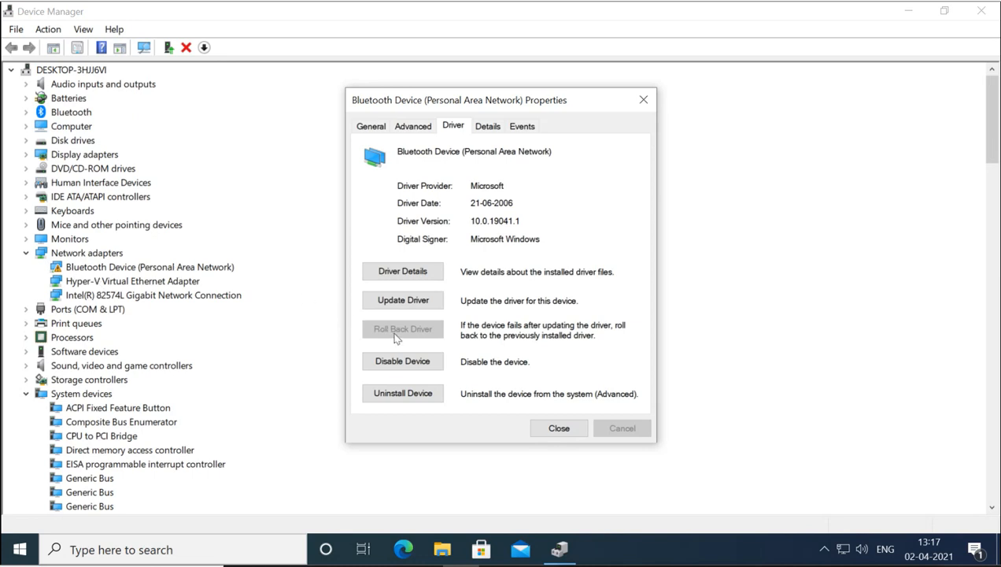
pyautogui.click(553, 427)
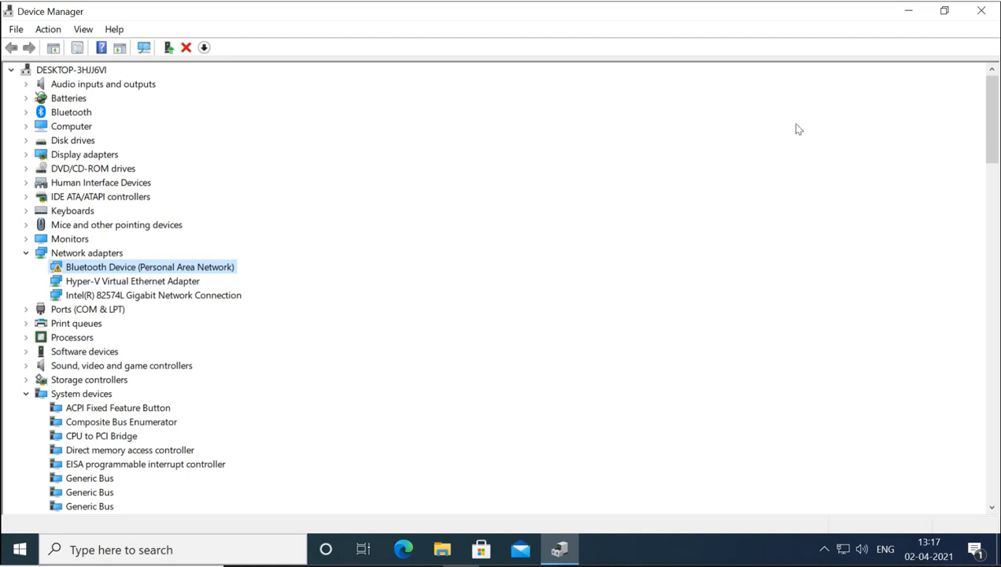
pyautogui.click(979, 14)
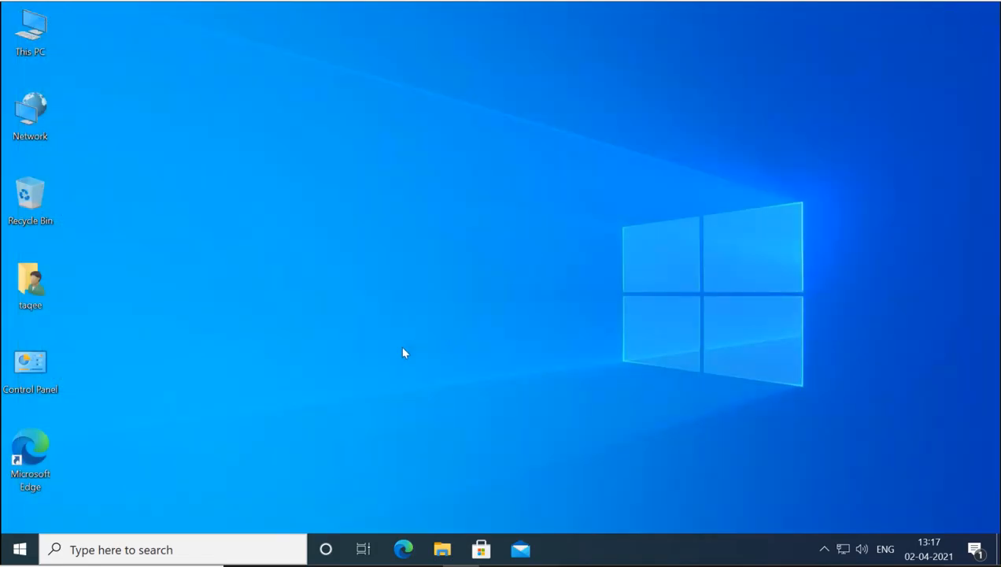
# Restart the computer.
pyautogui.click(19, 551)
pyautogui.click(19, 551)
pyautogui.click(19, 551)
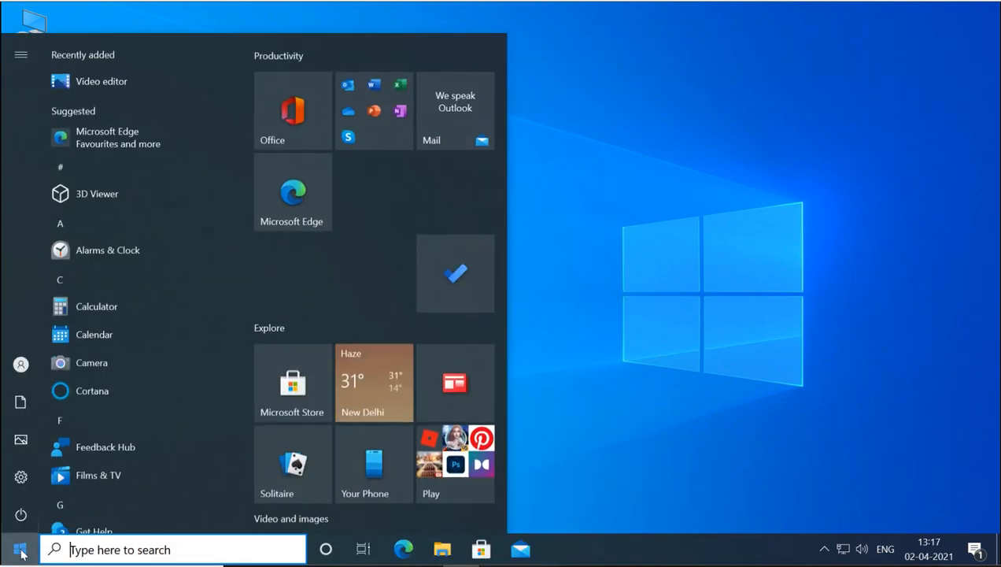
pyautogui.moveTo(21, 517)
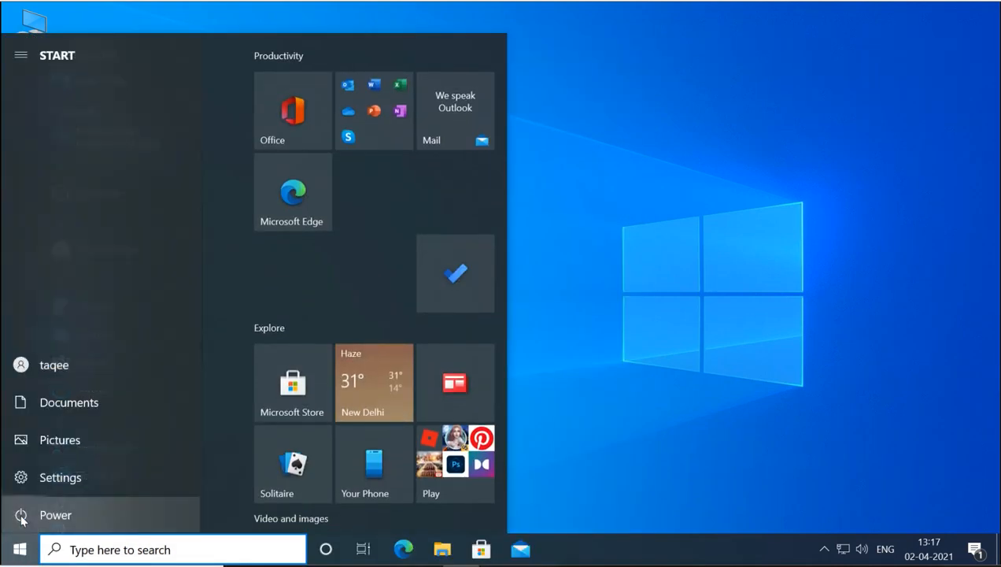
pyautogui.click(63, 513)
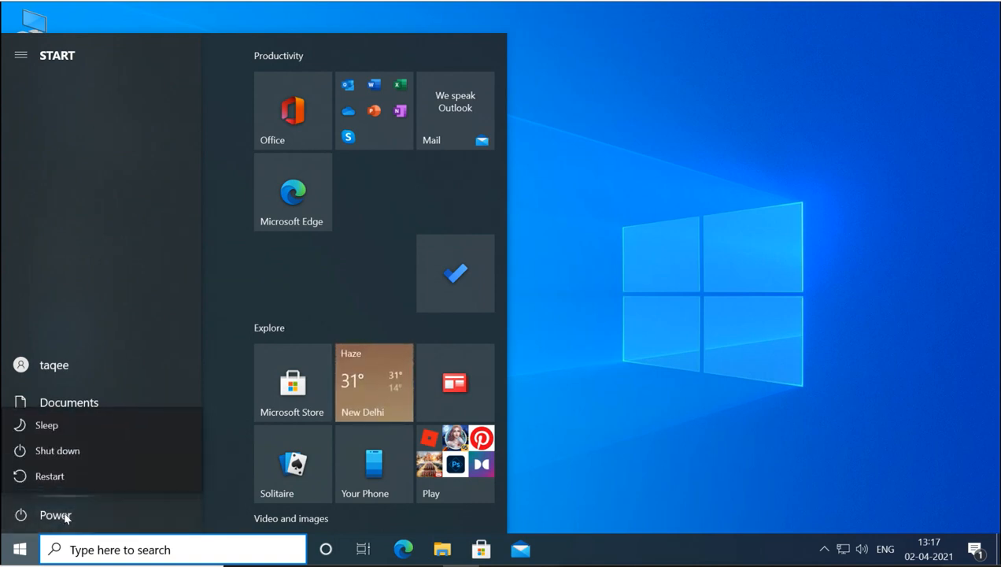
pyautogui.click(69, 477)
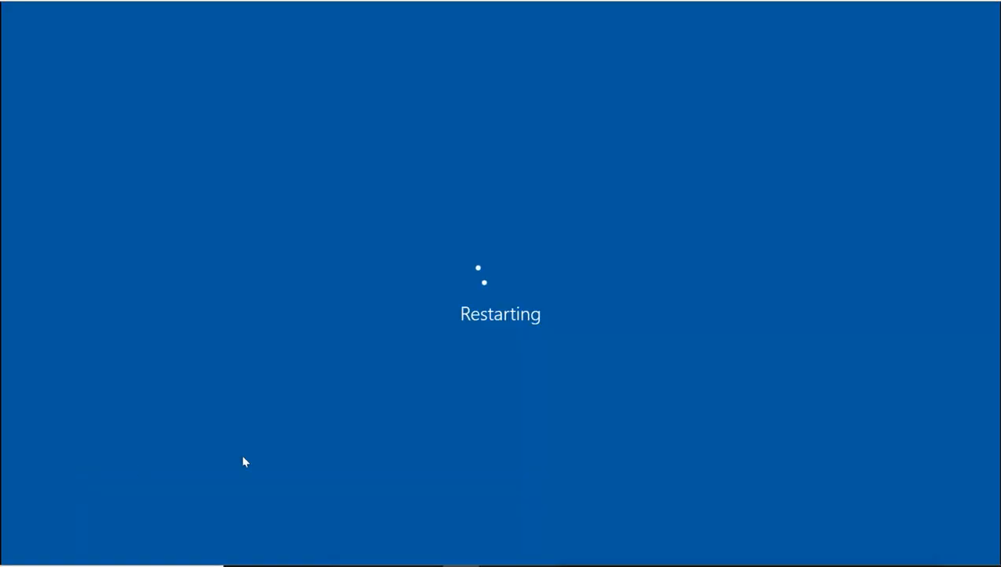
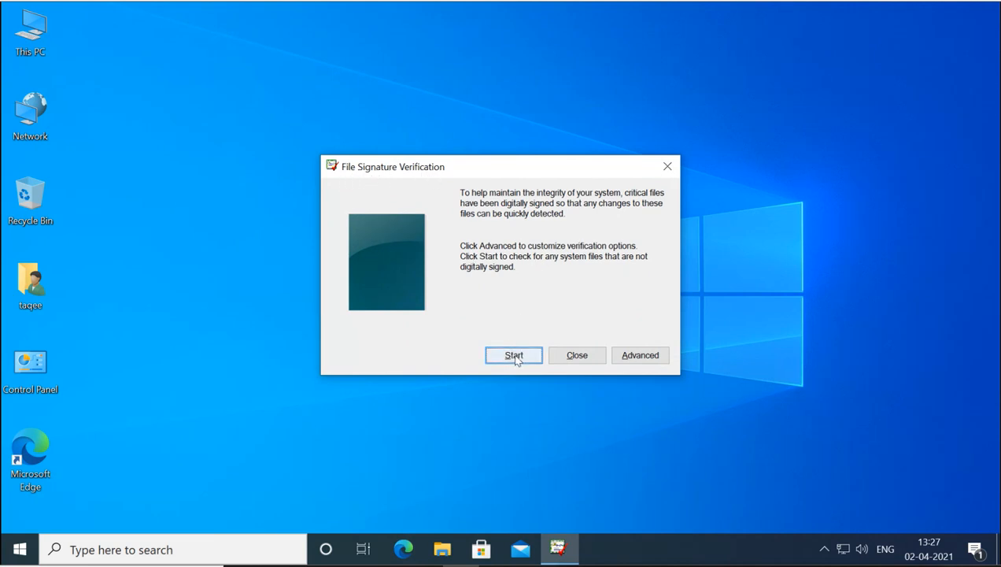
# Accept the File Signature Verification logging settings with log file SIGVERIF.TXT set to overwrite, and start the signature scan.
pyautogui.click(640, 355)
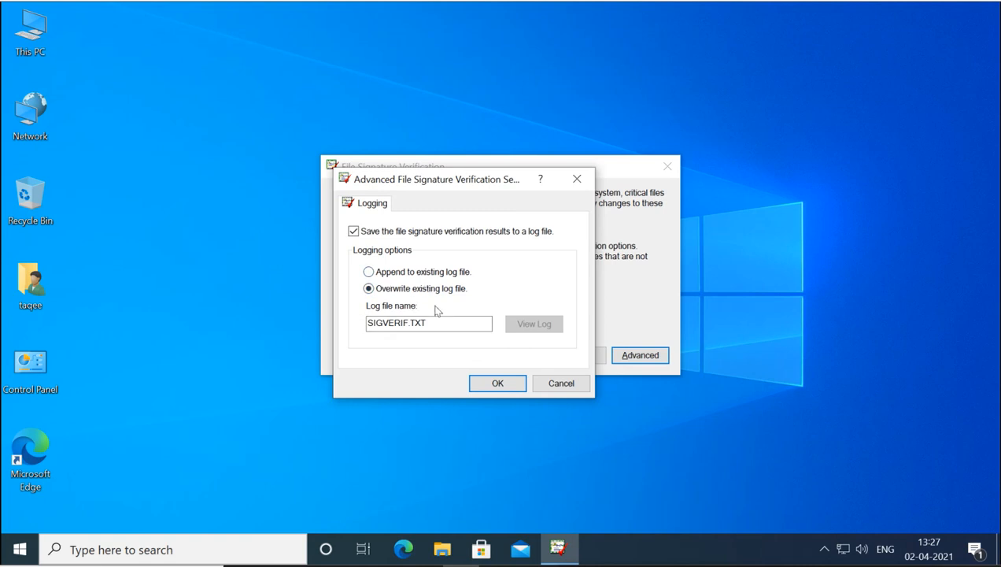
pyautogui.click(498, 384)
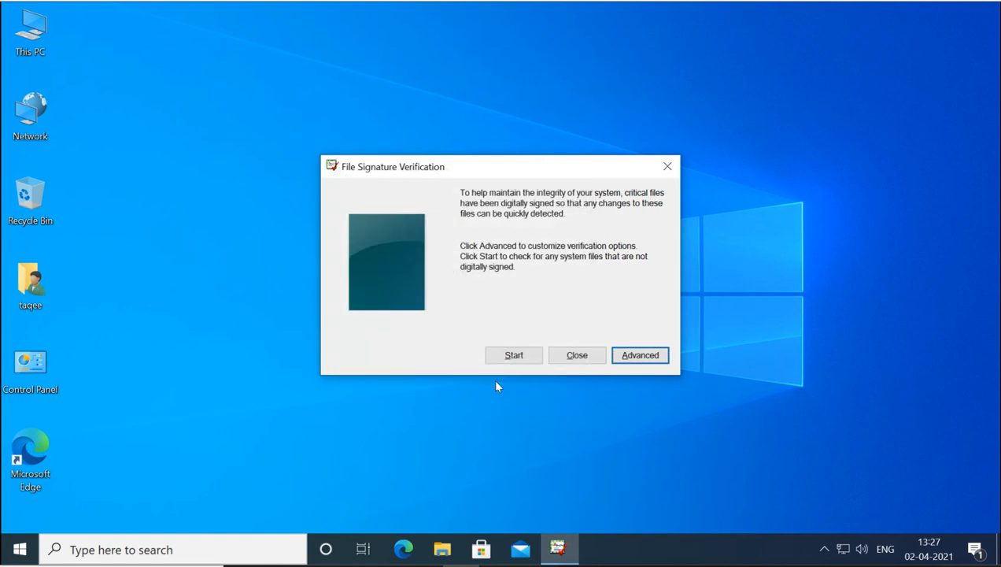
pyautogui.click(514, 358)
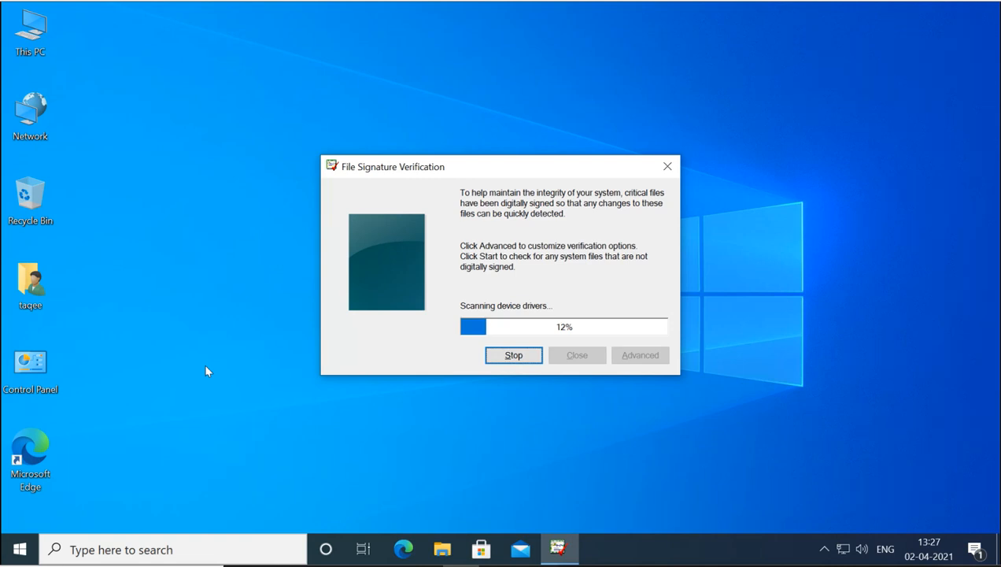
pyautogui.press('XF86Calculator')
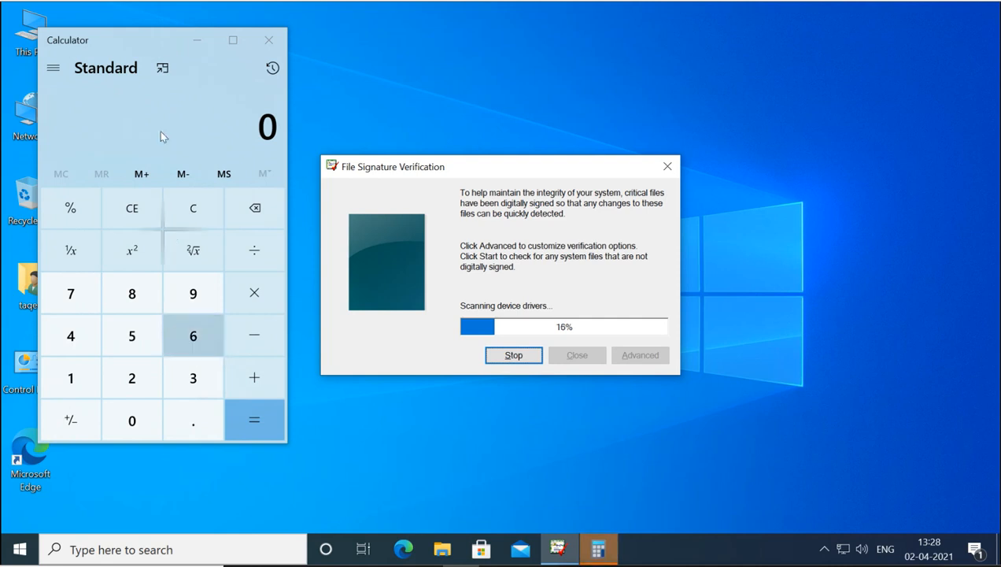
pyautogui.click(264, 41)
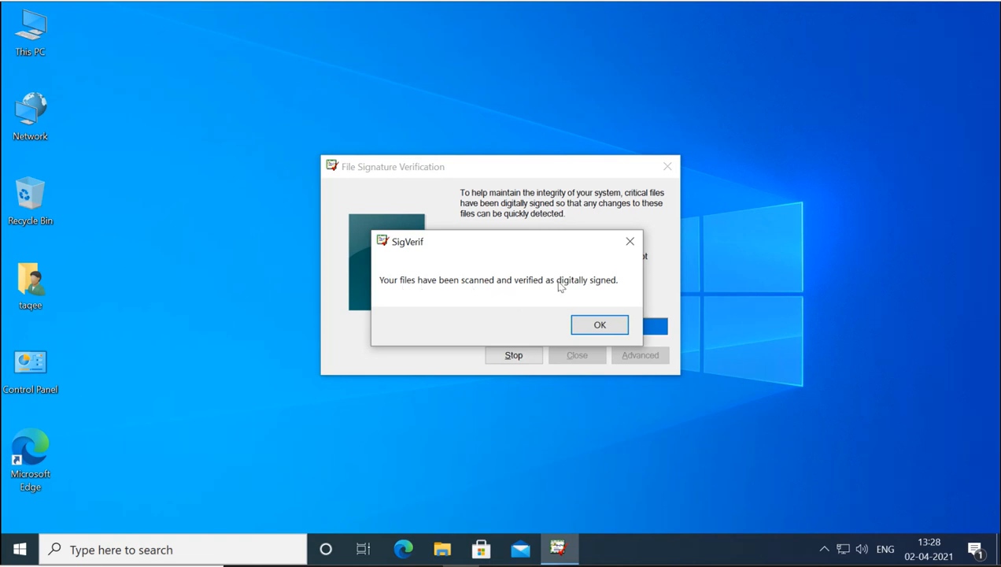
# Dismiss the signature scan result and open the SIGVERIF.TXT log from the advanced verification settings in a maximized window.
pyautogui.click(600, 325)
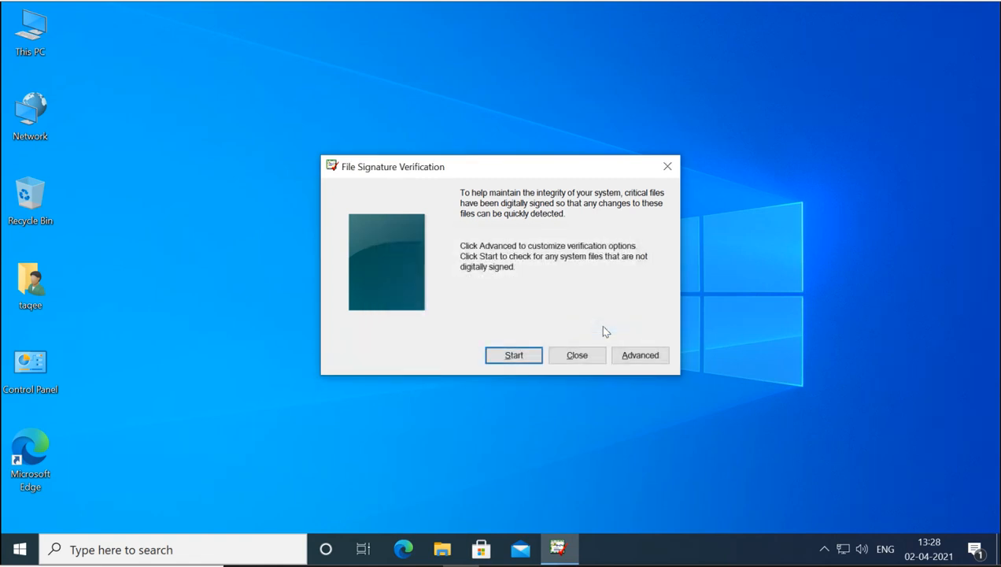
pyautogui.click(639, 355)
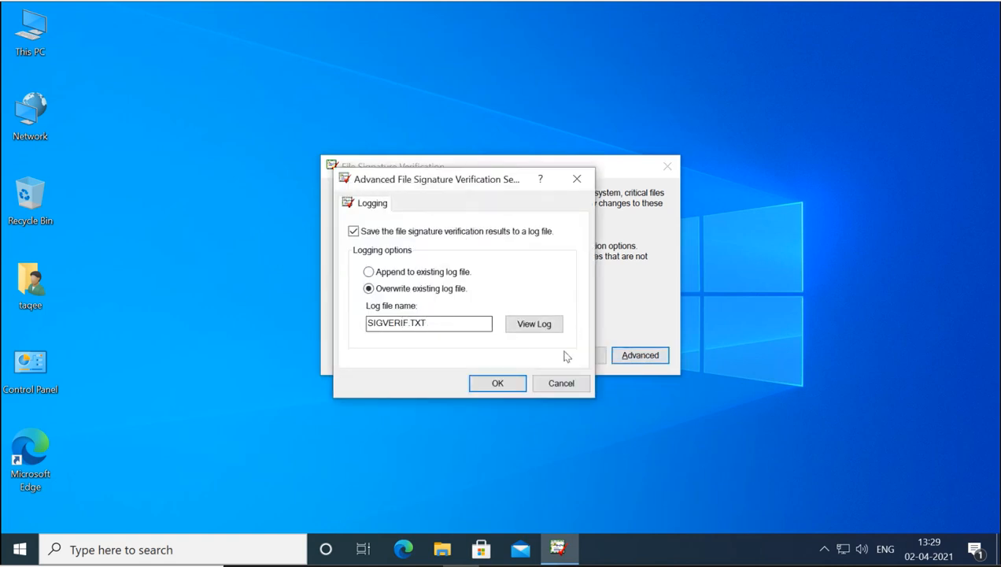
pyautogui.click(529, 330)
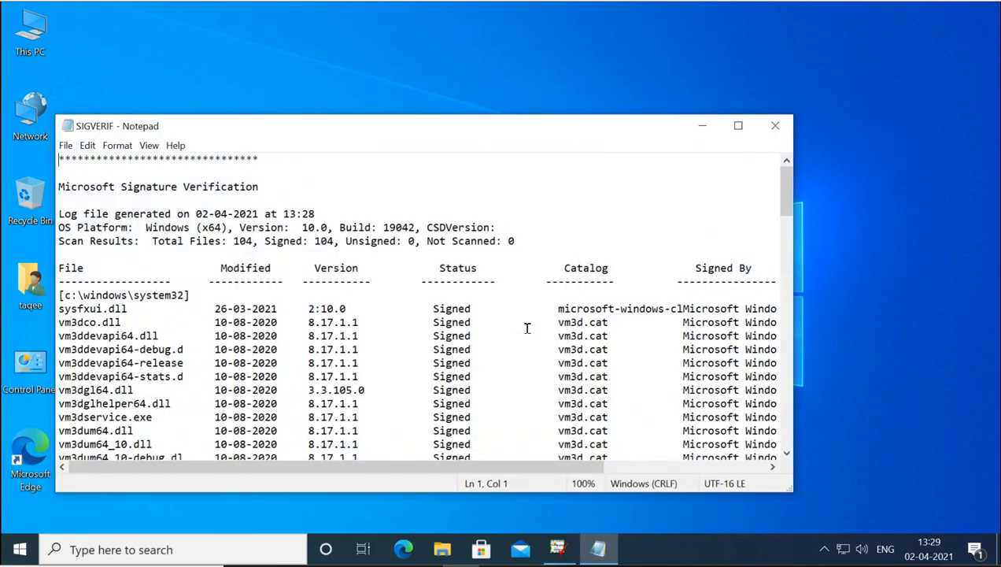
pyautogui.click(738, 125)
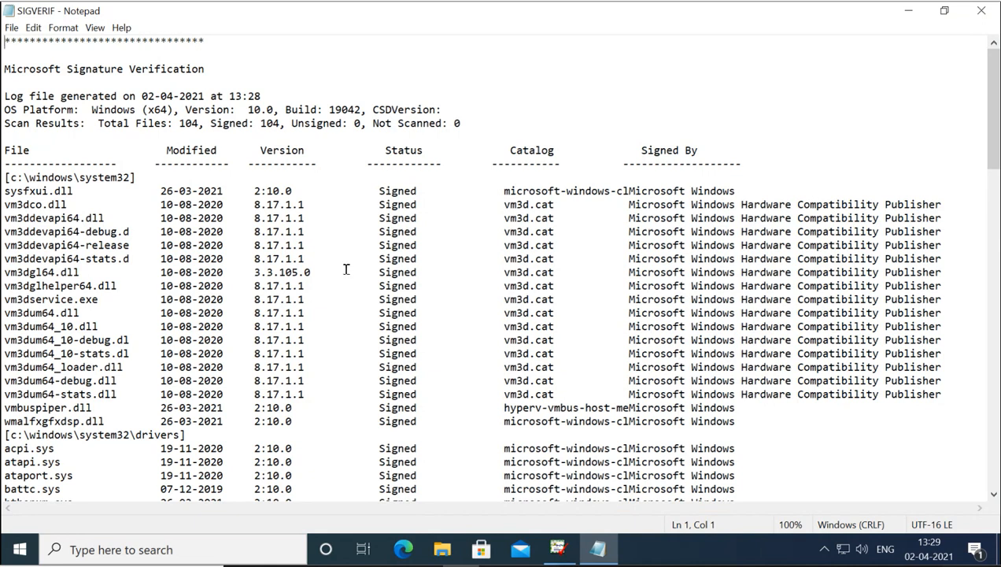
# Examine the signature status of the files listed under c:\windows\system32 and c:\windows\system32\drivers, including disk.sys.
pyautogui.moveTo(378, 191); pyautogui.dragTo(419, 191)
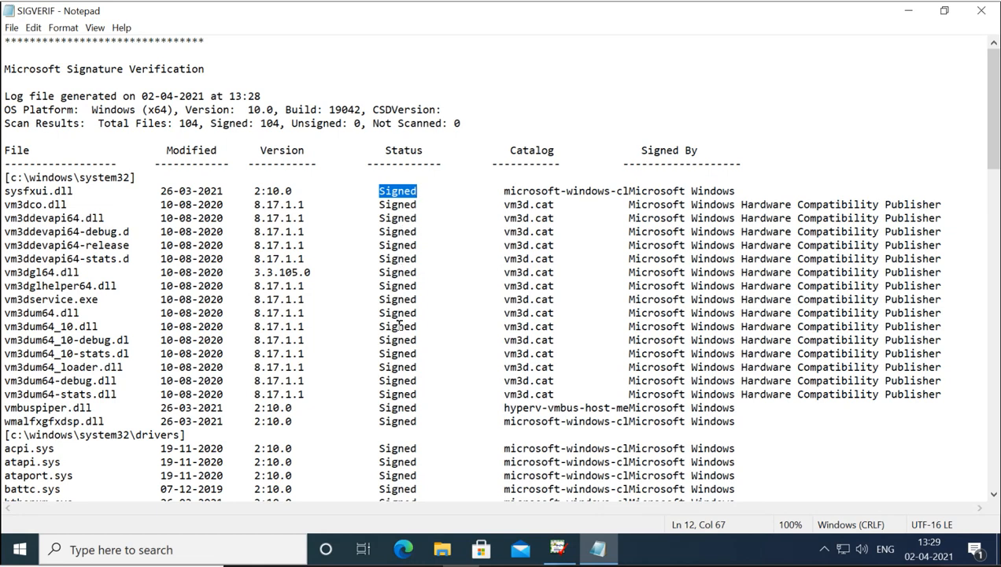
pyautogui.scroll(-2, 399, 323)
pyautogui.scroll(2, 399, 322)
pyautogui.click(13, 178)
pyautogui.moveTo(14, 177); pyautogui.dragTo(133, 179)
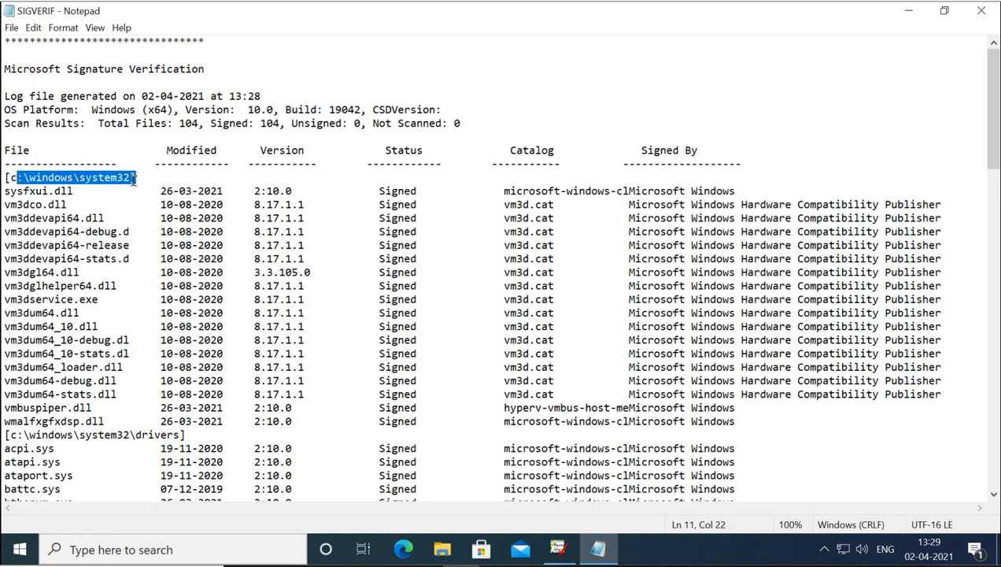
pyautogui.scroll(-2, 134, 179)
pyautogui.moveTo(30, 348); pyautogui.dragTo(186, 354)
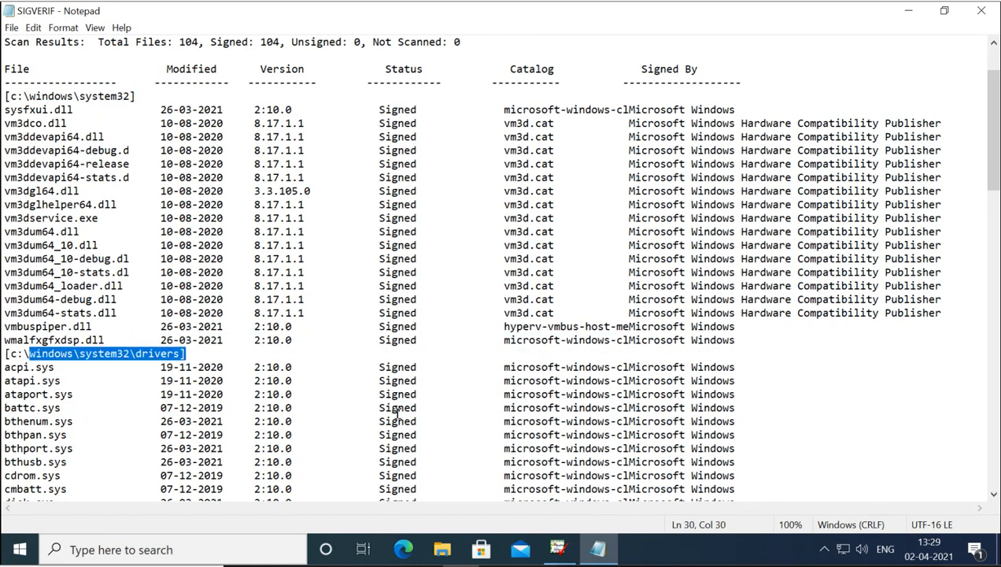
pyautogui.scroll(-3, 402, 411)
pyautogui.moveTo(391, 366); pyautogui.dragTo(415, 367)
pyautogui.moveTo(97, 232); pyautogui.dragTo(181, 231)
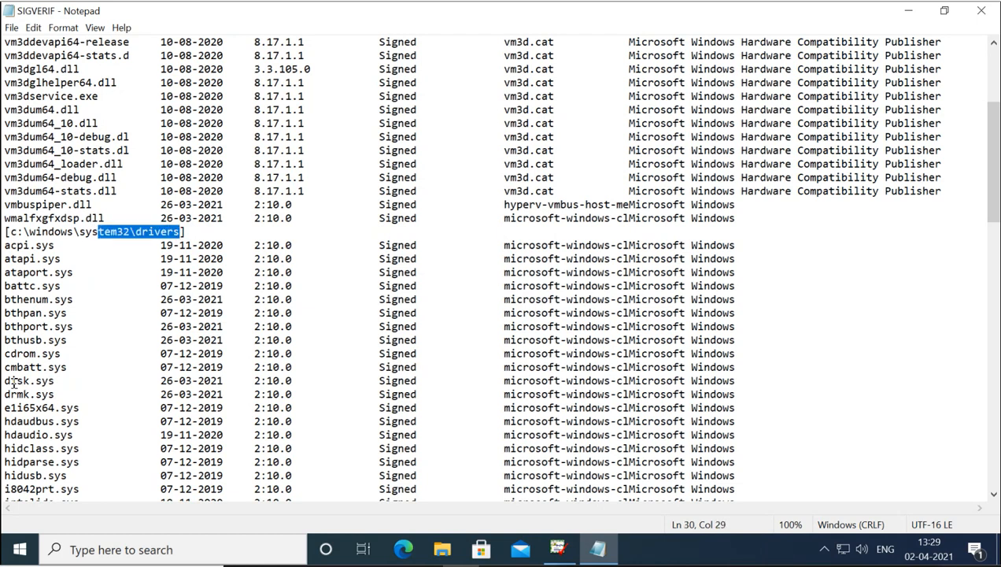
pyautogui.moveTo(11, 380); pyautogui.dragTo(69, 381)
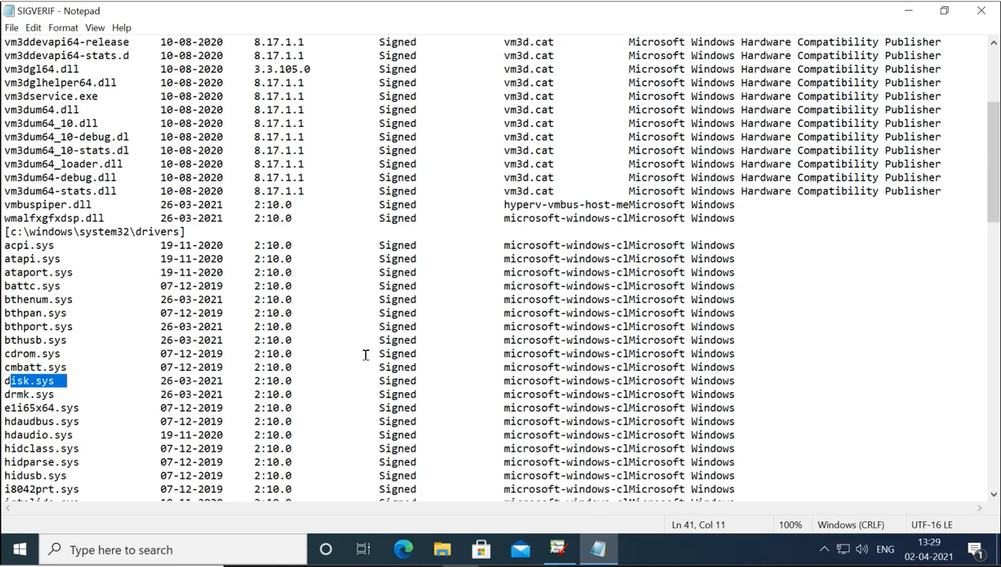
# Review the remaining signature log entries through the c:\windows\syswow64 section and return to the log's beginning.
pyautogui.scroll(-9, 365, 355)
pyautogui.scroll(-16, 365, 354)
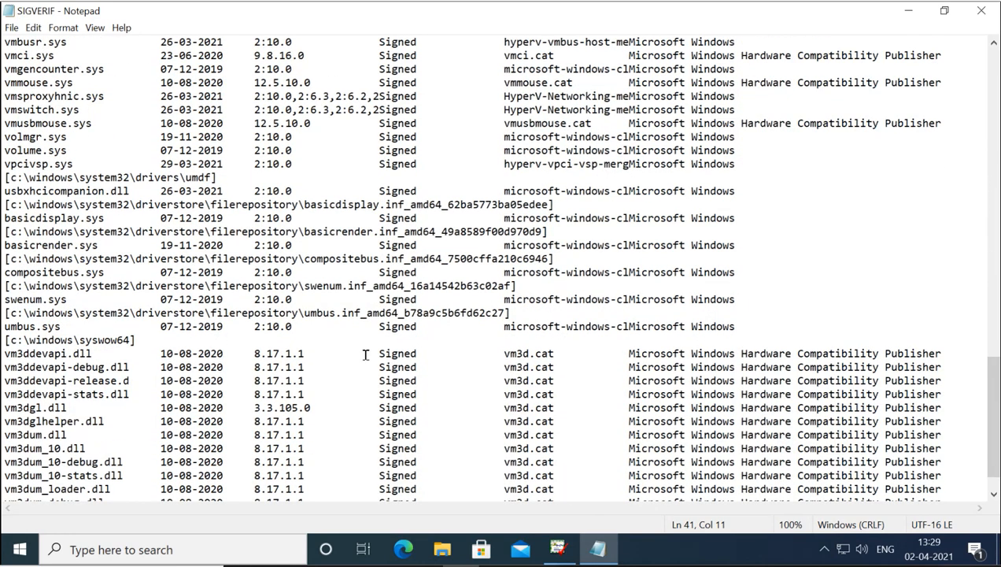
pyautogui.scroll(-1, 365, 354)
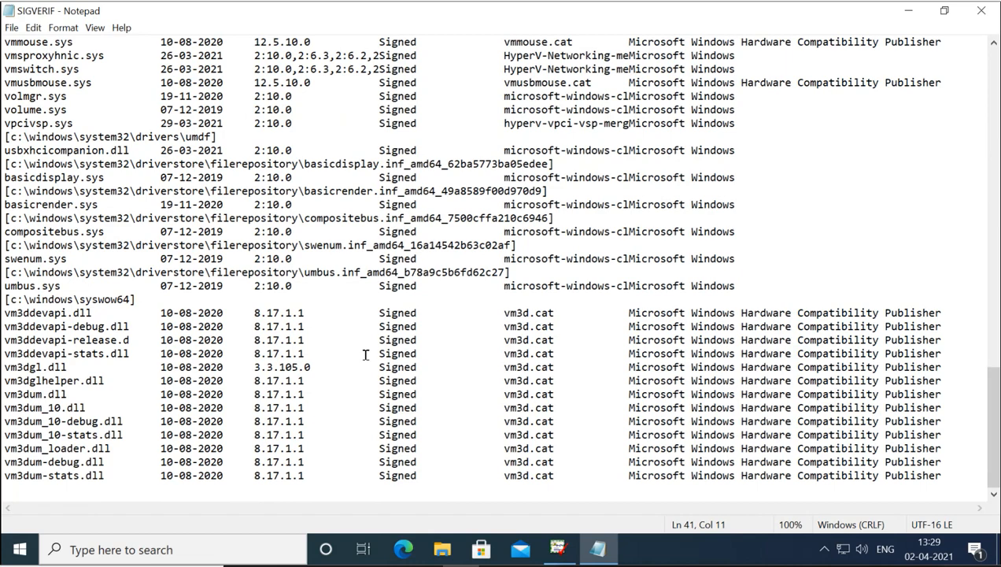
pyautogui.scroll(20, 365, 355)
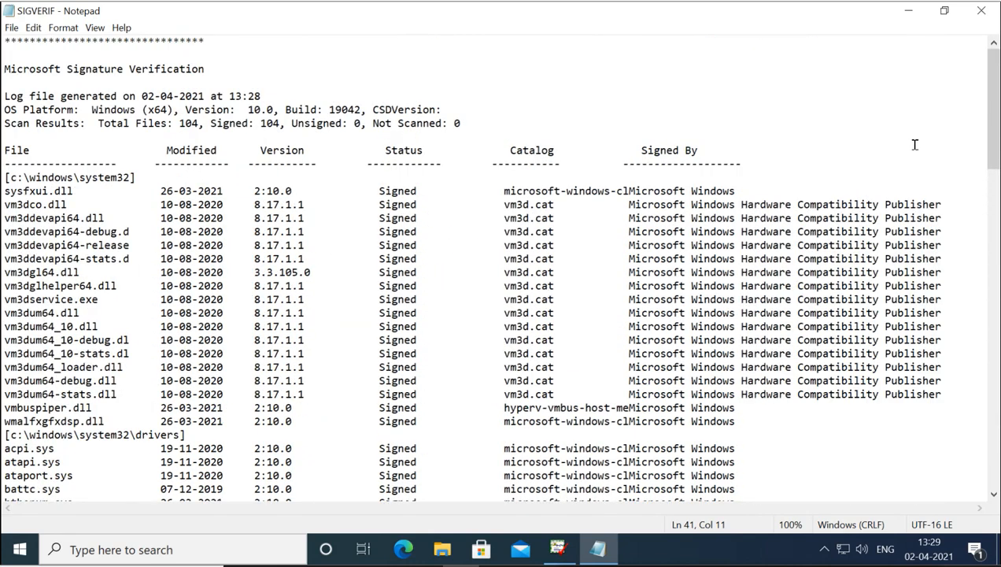
# Close the signature log, cancel the advanced verification settings, and close File Signature Verification.
pyautogui.click(981, 14)
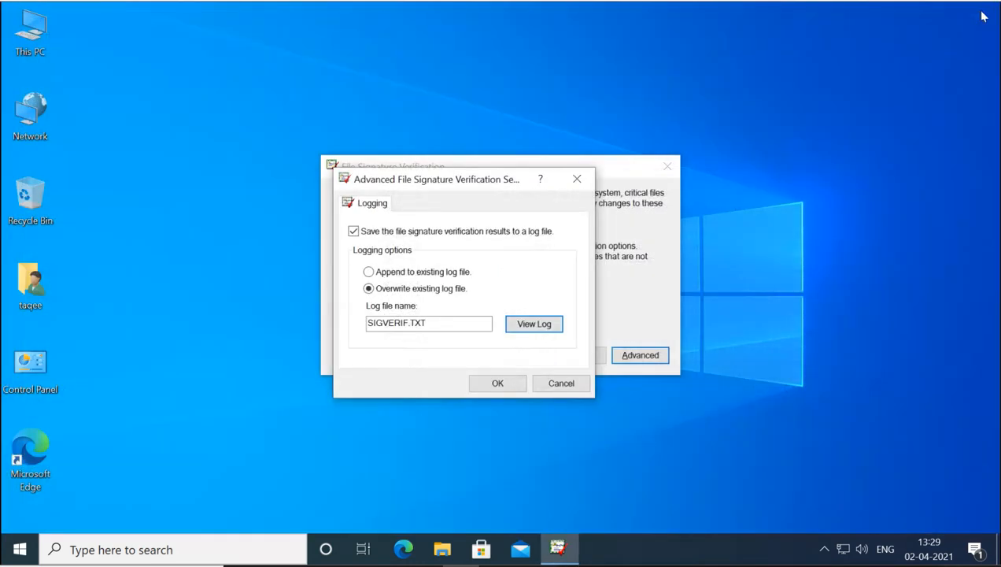
pyautogui.click(577, 384)
pyautogui.click(577, 356)
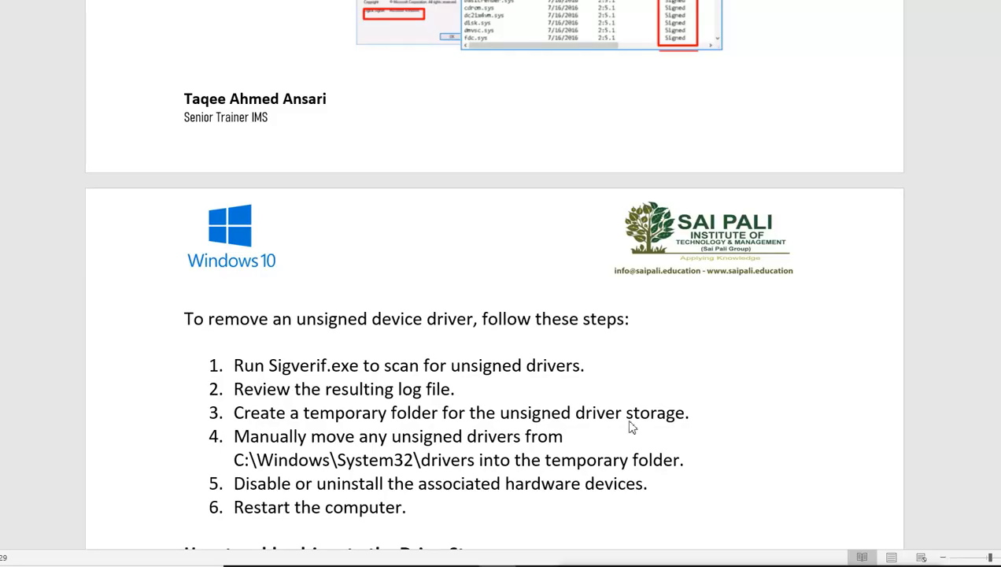
pyautogui.scroll(-10, 629, 427)
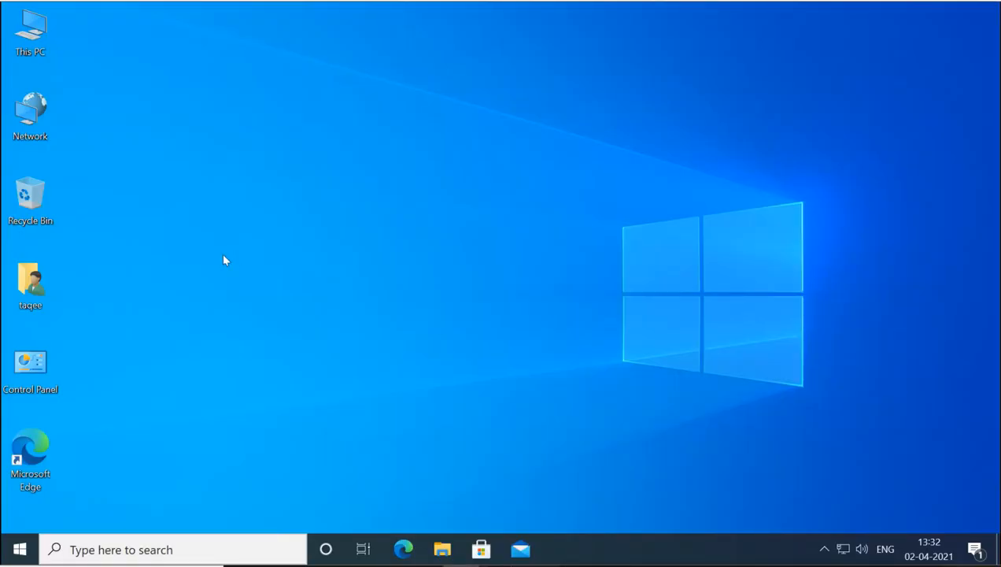
# Open the Windows folder on Local Disk (C:) in a maximized File Explorer window.
pyautogui.doubleClick(30, 47)
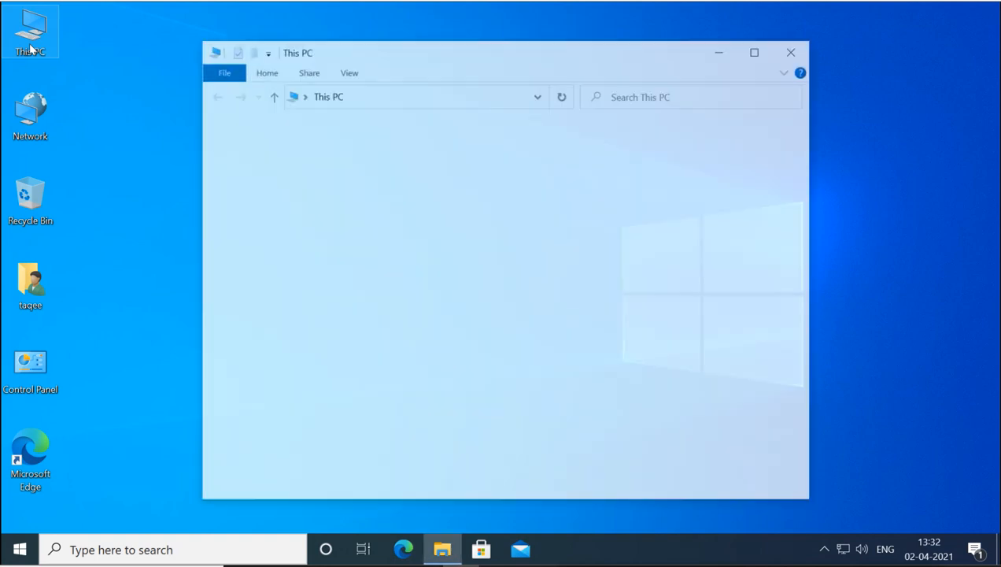
pyautogui.click(757, 50)
pyautogui.click(226, 238)
pyautogui.doubleClick(226, 238)
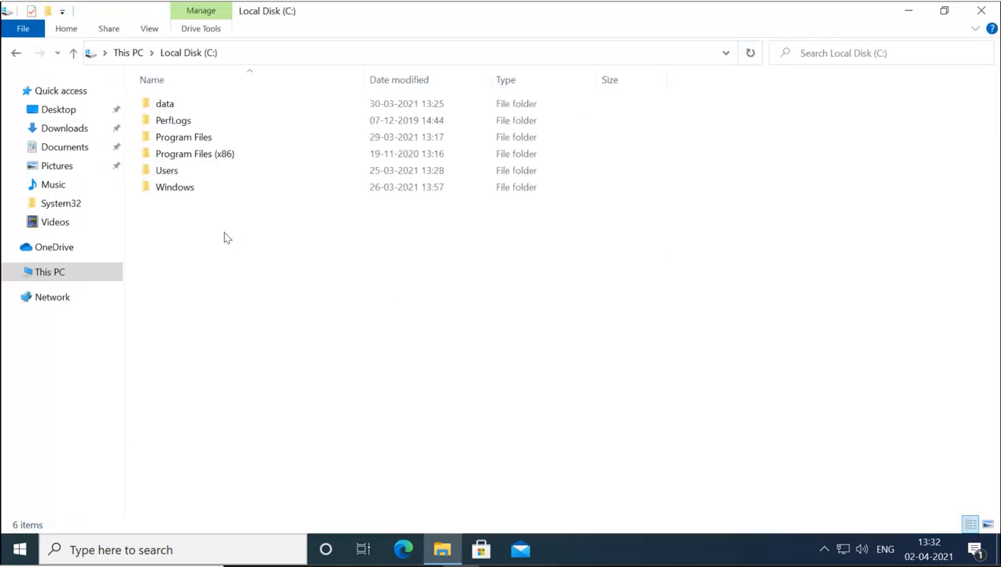
pyautogui.doubleClick(187, 193)
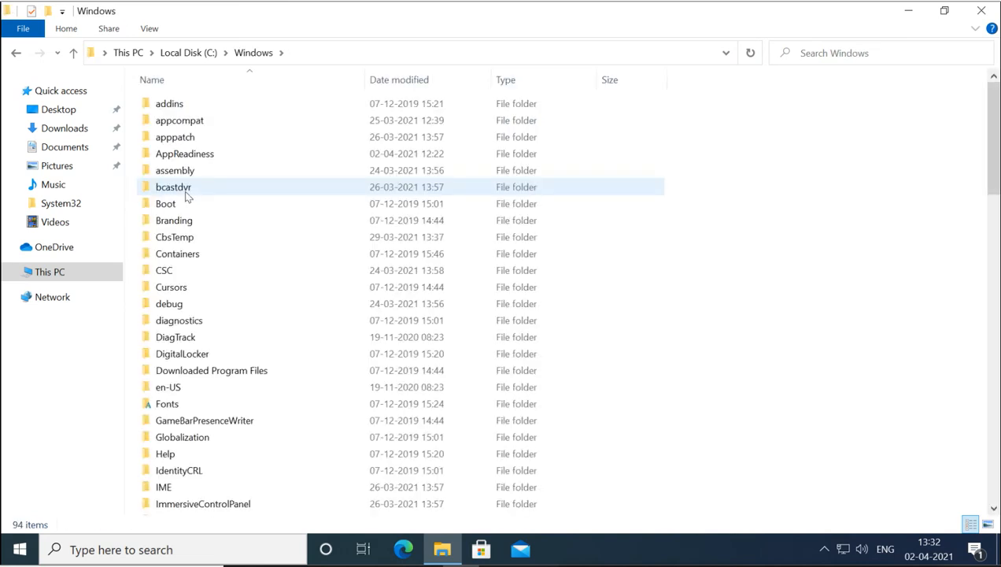
# Open the drivers folder inside System32 to view the installed driver files.
pyautogui.scroll(-3, 211, 421)
pyautogui.scroll(-2, 211, 423)
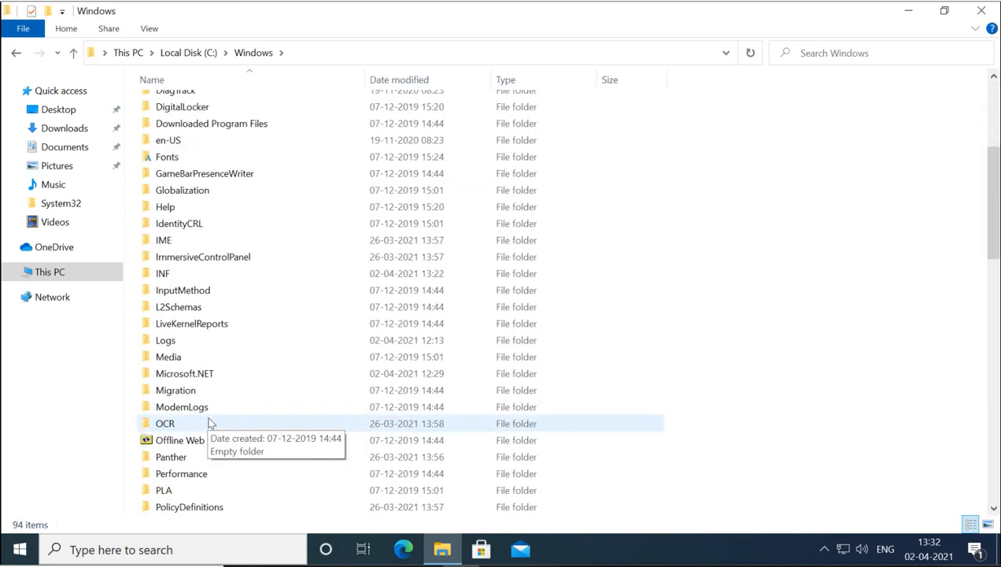
pyautogui.scroll(-4, 211, 423)
pyautogui.scroll(-2, 211, 423)
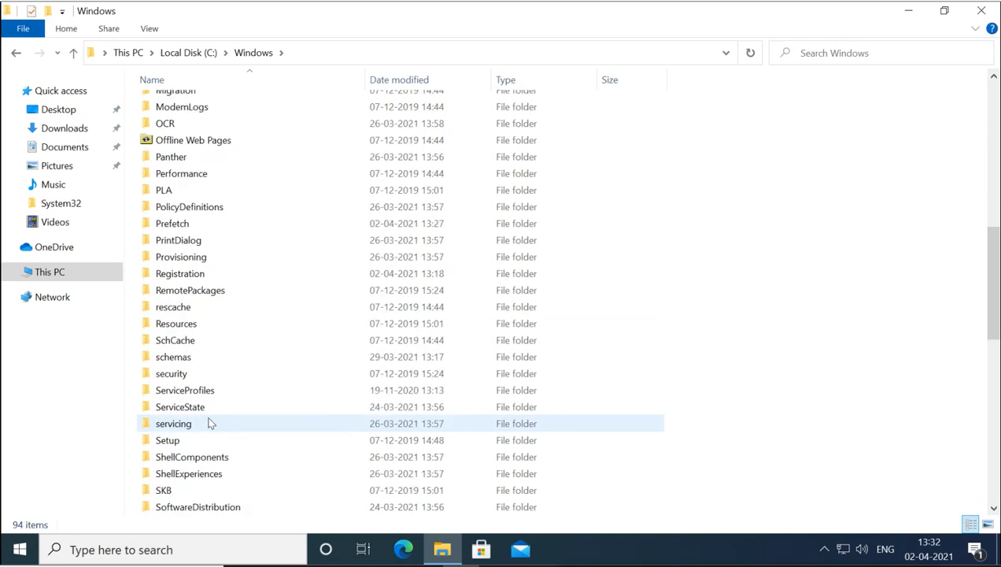
pyautogui.scroll(-3, 211, 423)
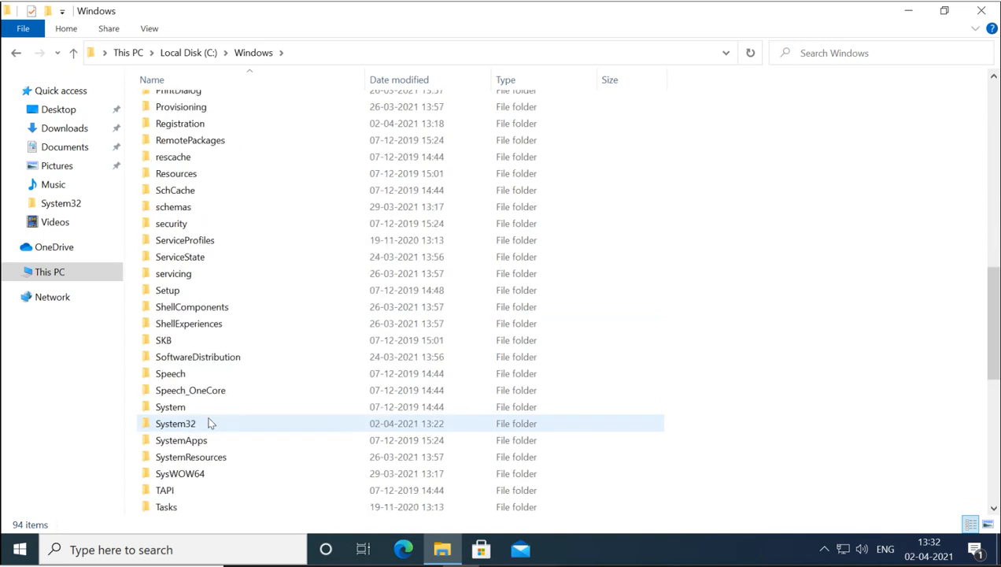
pyautogui.doubleClick(199, 421)
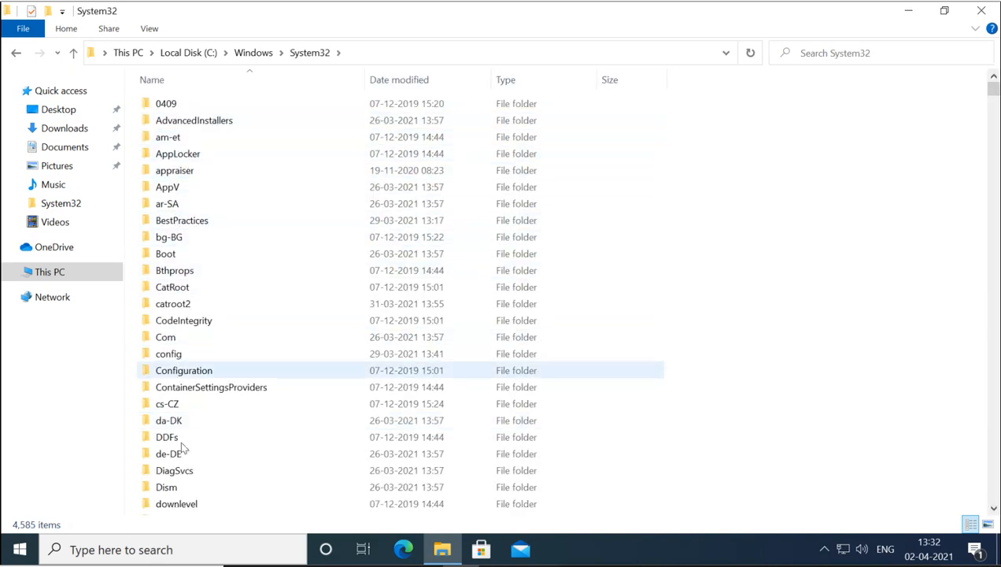
pyautogui.scroll(-1, 183, 447)
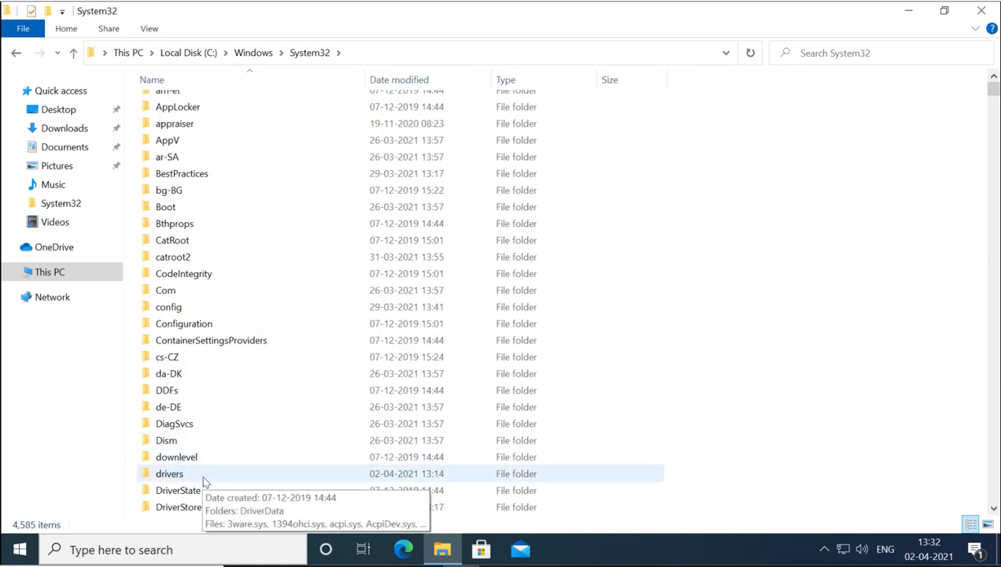
pyautogui.doubleClick(197, 475)
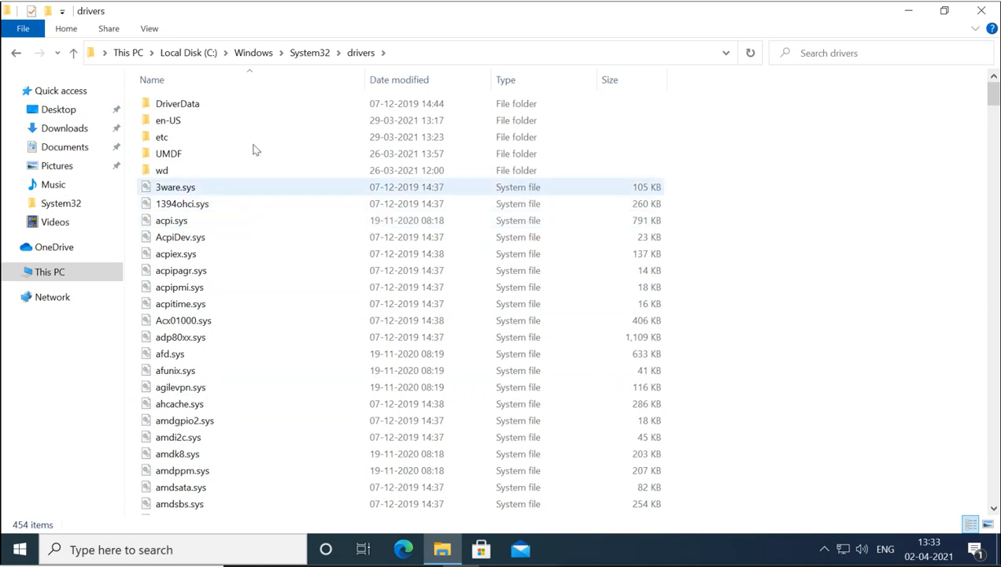
# Return to System32 and open the DriverStore folder to view its subfolders.
pyautogui.click(311, 55)
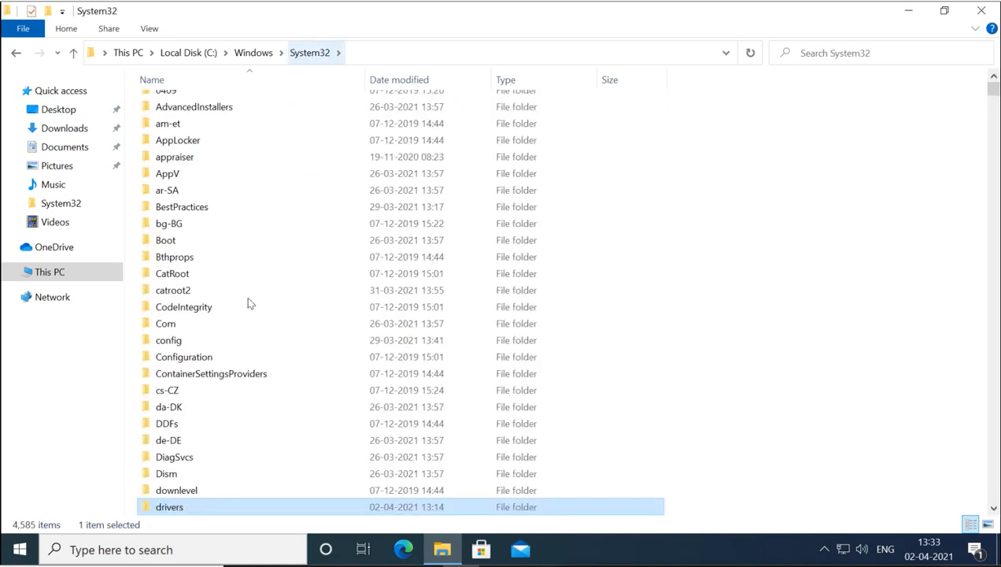
pyautogui.scroll(-2, 241, 338)
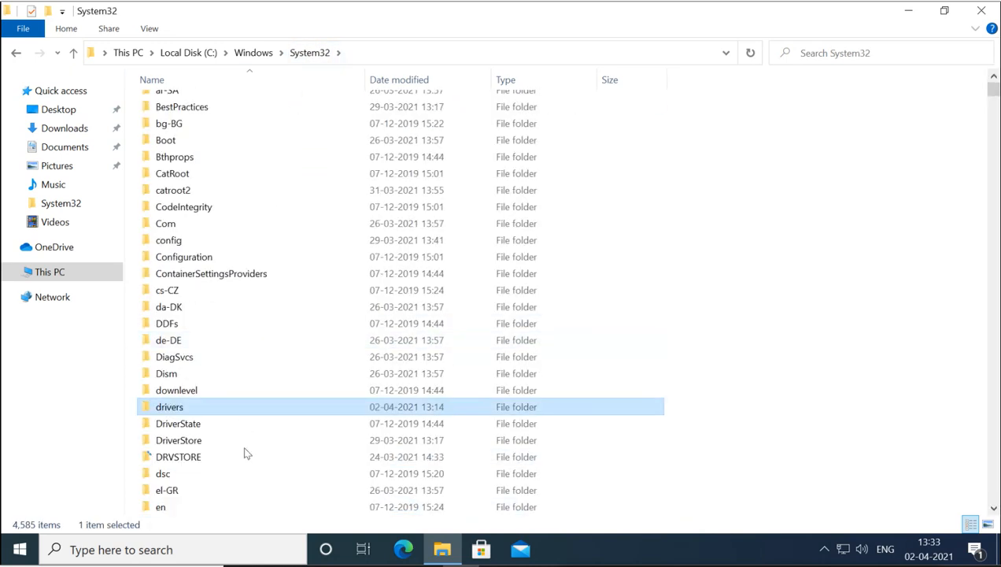
pyautogui.moveTo(187, 449)
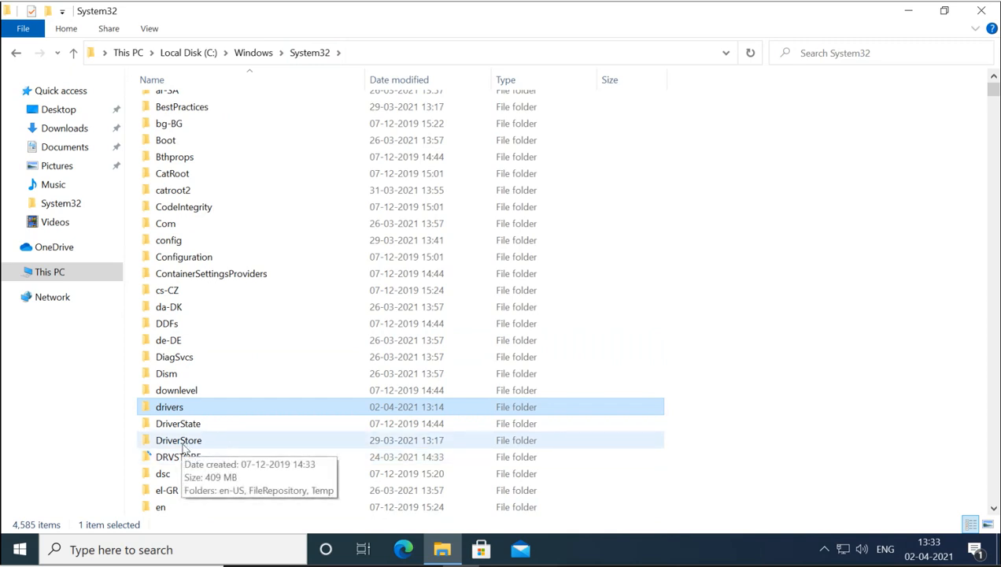
pyautogui.doubleClick(193, 444)
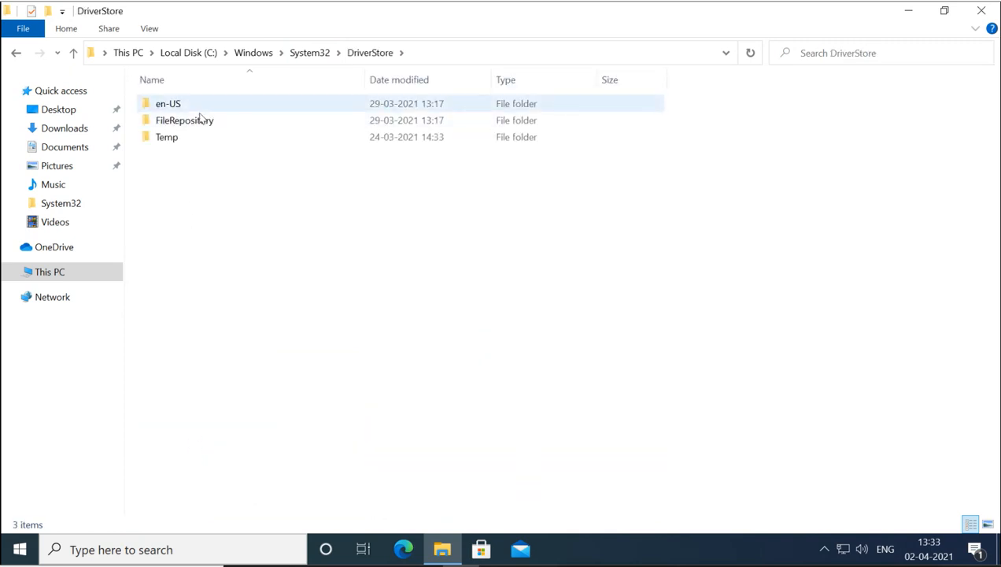
# Go back to System32 and open the DRVSTORE folder.
pyautogui.click(313, 58)
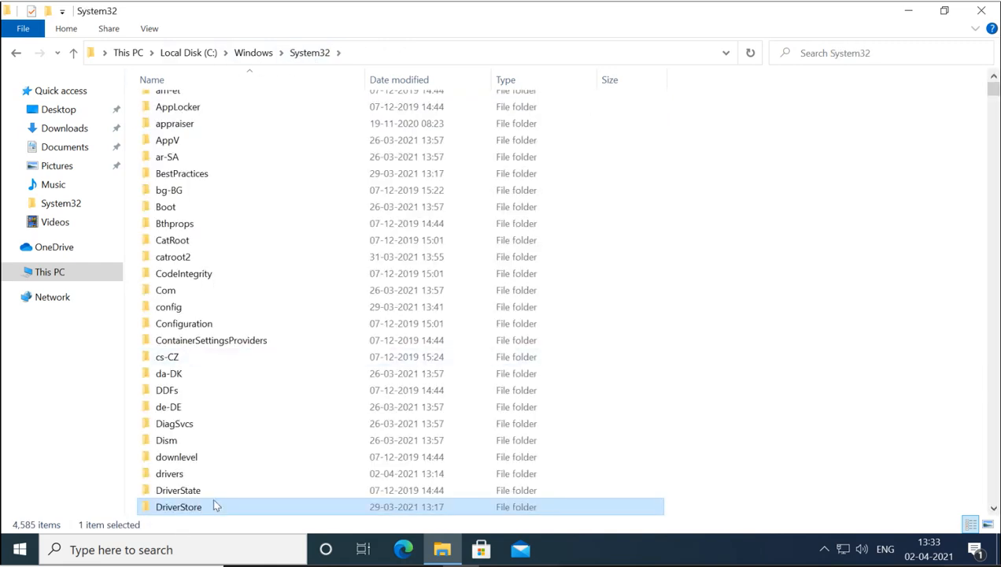
pyautogui.scroll(-3, 212, 499)
pyautogui.doubleClick(211, 376)
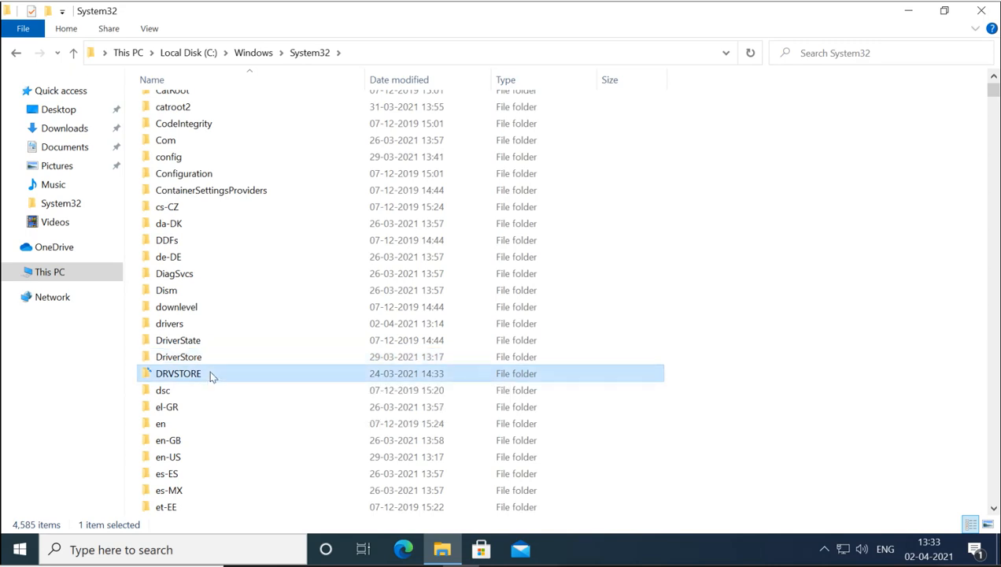
# Return from DRVSTORE to System32 and open the en-US folder inside DriverStore.
pyautogui.click(309, 52)
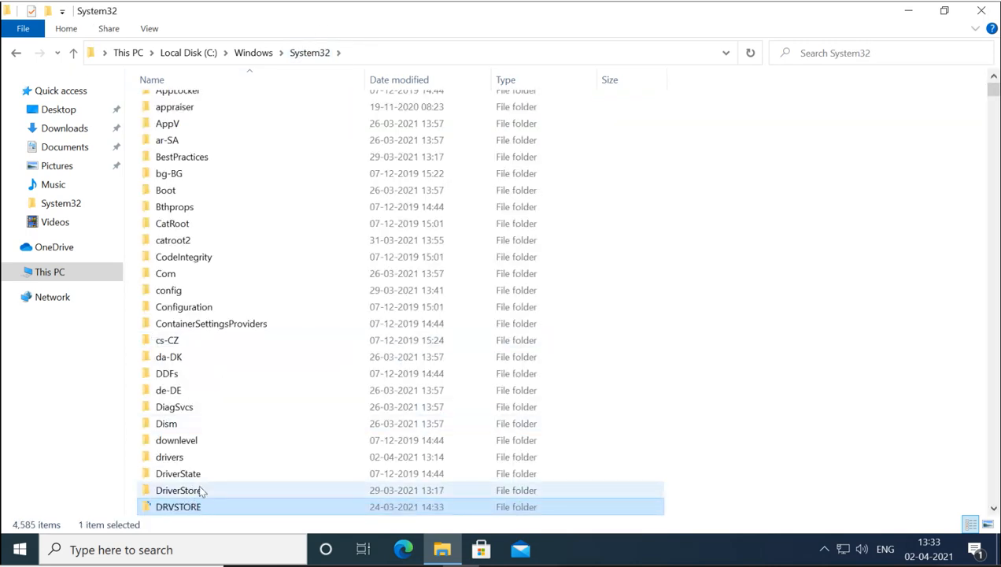
pyautogui.doubleClick(200, 489)
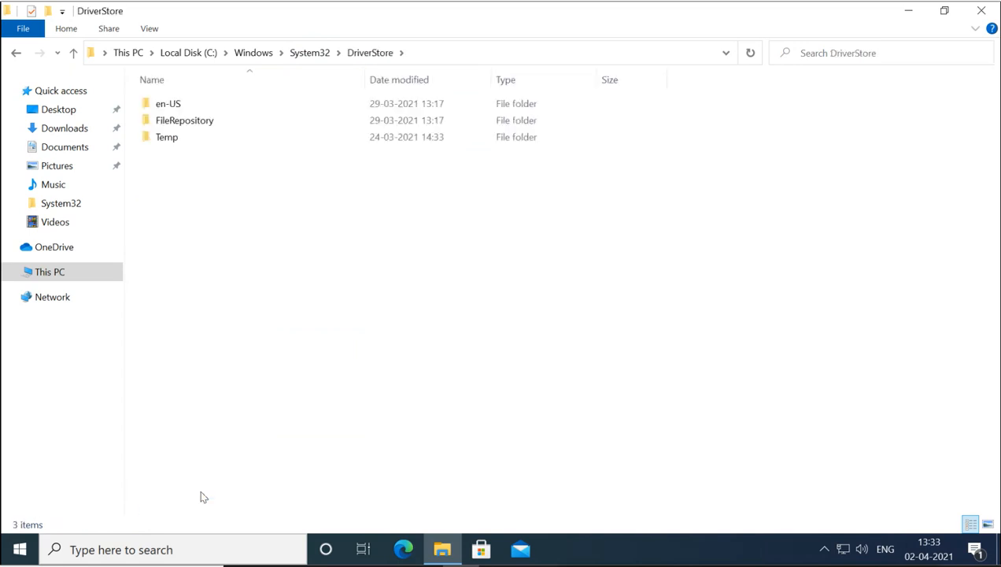
pyautogui.doubleClick(197, 110)
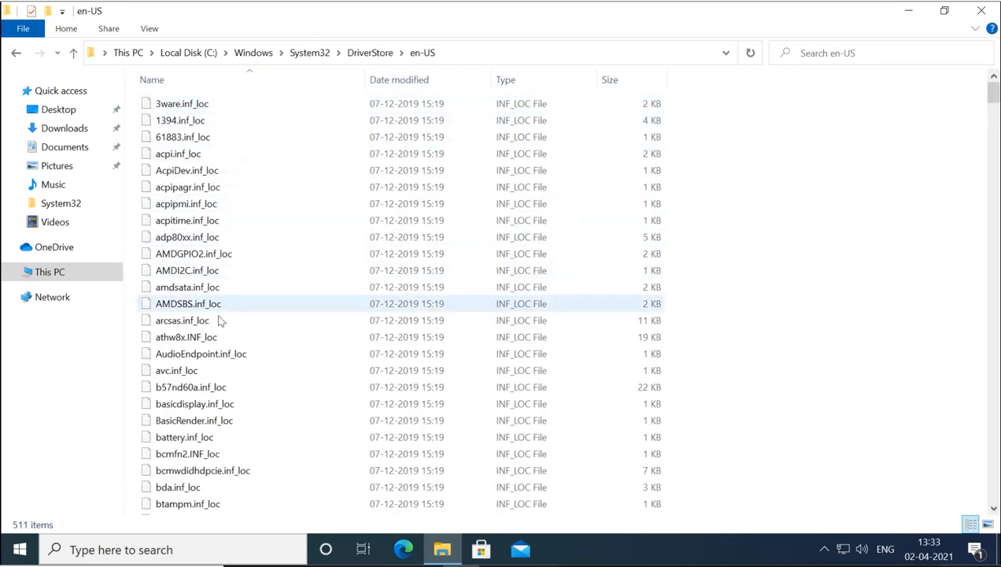
# Look through the INF_LOC files in the en-US folder of DriverStore.
pyautogui.scroll(-4, 217, 332)
pyautogui.scroll(-7, 217, 332)
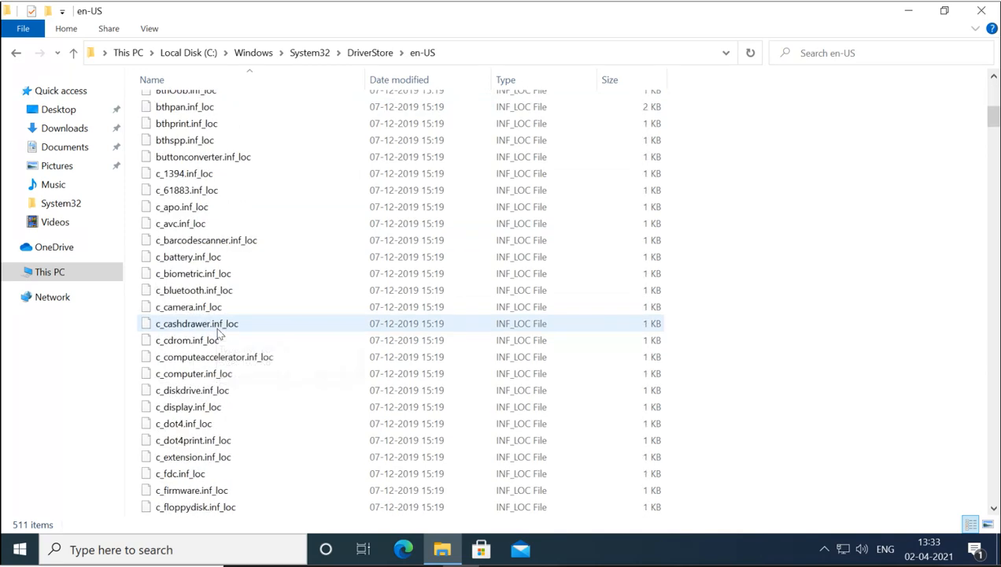
pyautogui.scroll(-7, 217, 332)
pyautogui.scroll(-7, 218, 334)
pyautogui.scroll(20, 219, 334)
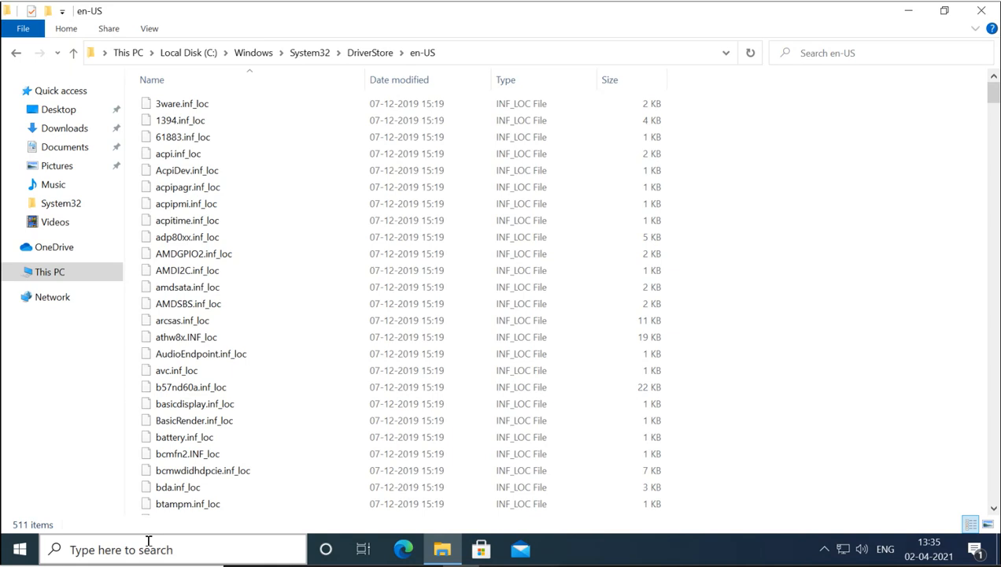
# Search for cmd and open Command Prompt as administrator, allowing it to make changes to the device.
pyautogui.press('c')
pyautogui.press('m')
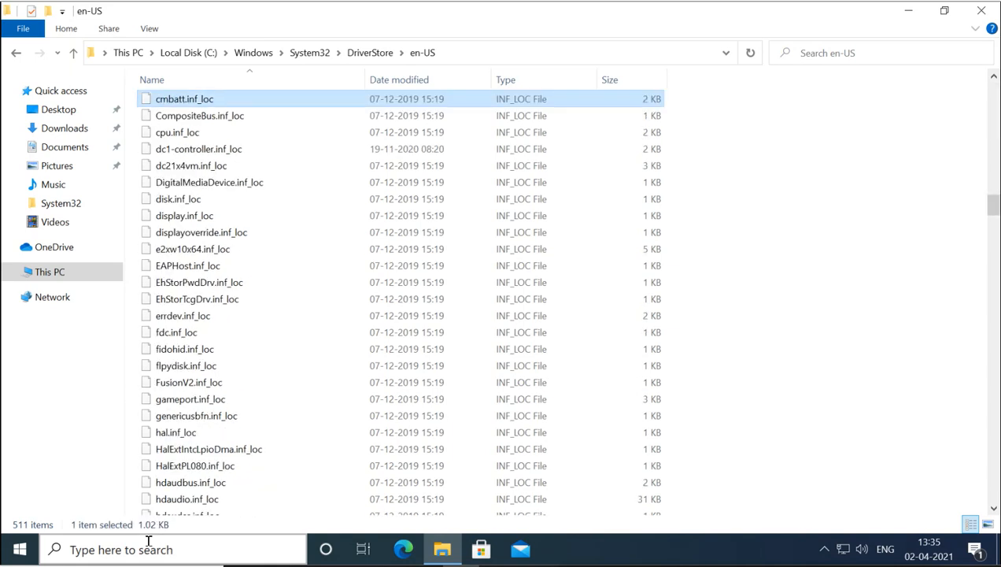
pyautogui.click(145, 549)
pyautogui.write('cmd')
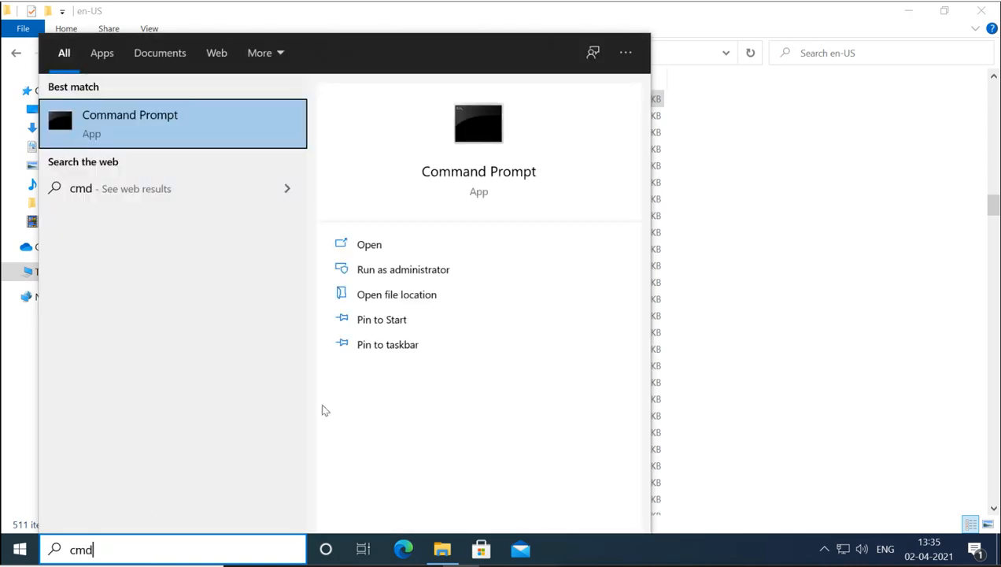
pyautogui.click(432, 275)
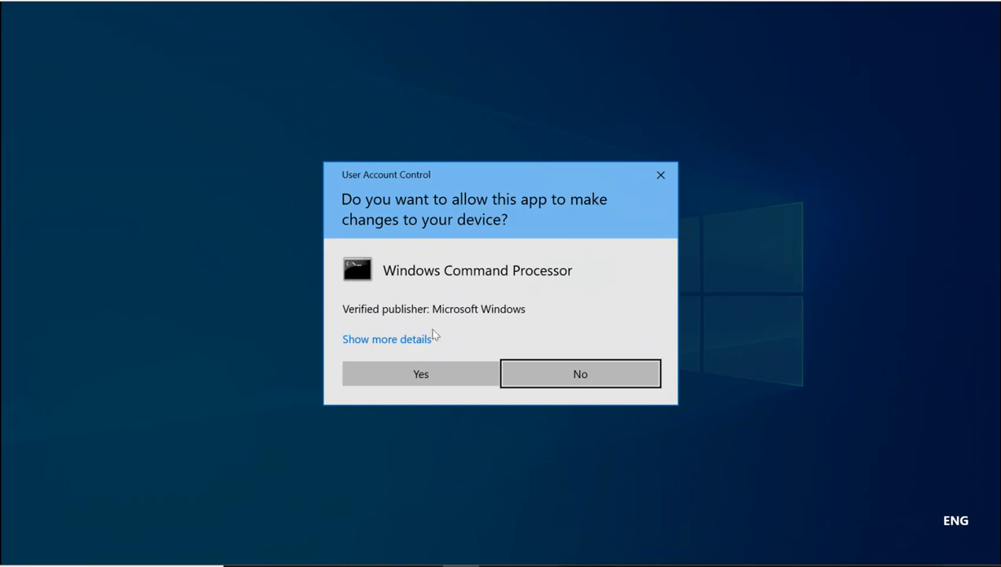
pyautogui.click(433, 372)
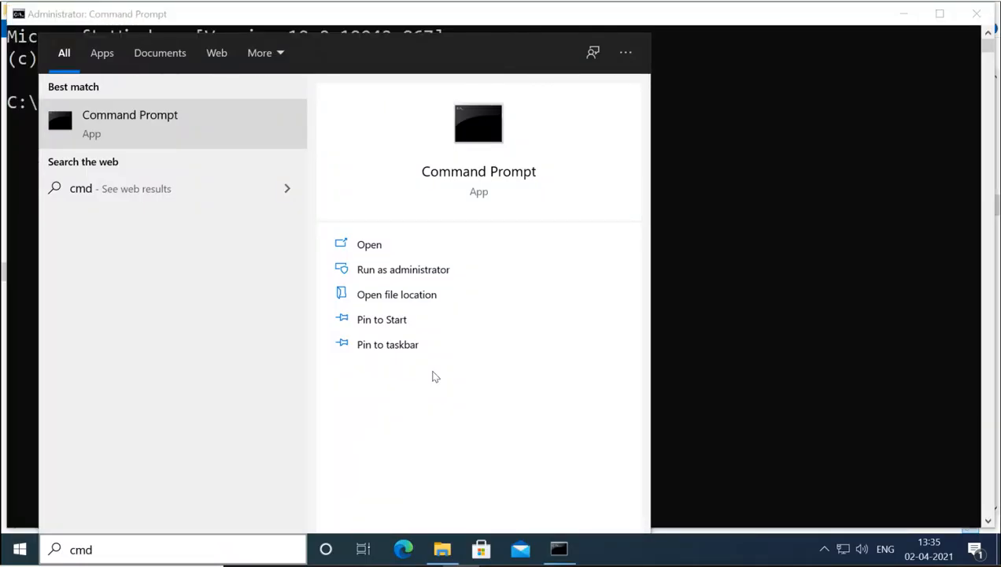
pyautogui.click(814, 227)
pyautogui.click(566, 221)
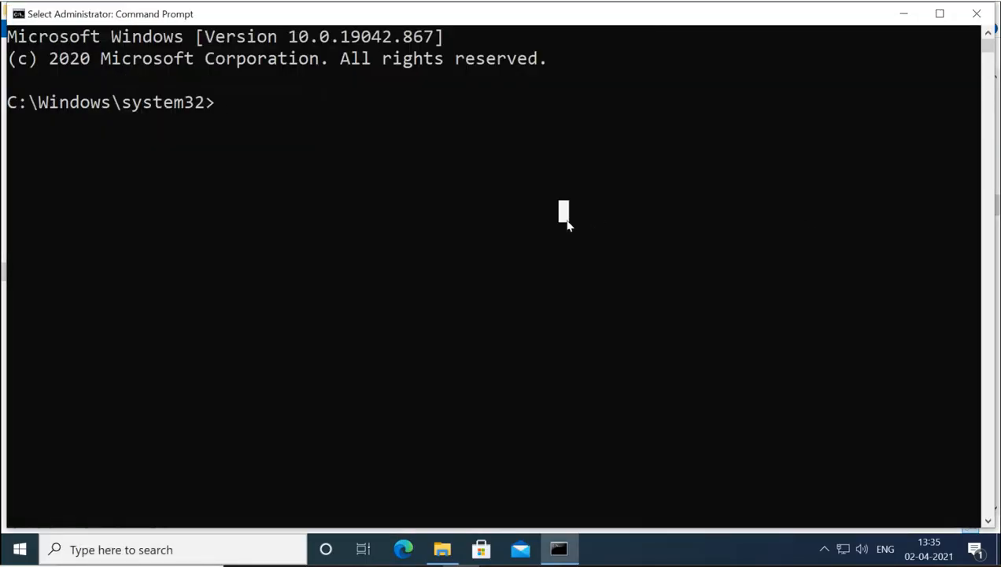
# Enter the command pnputil -a at the system32 prompt.
pyautogui.write('p')
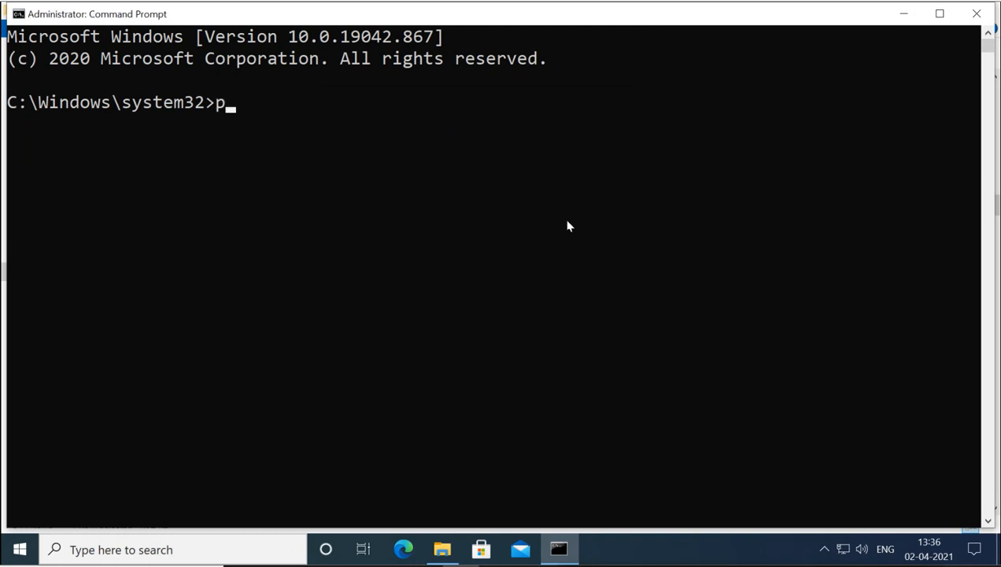
pyautogui.write('nputil')
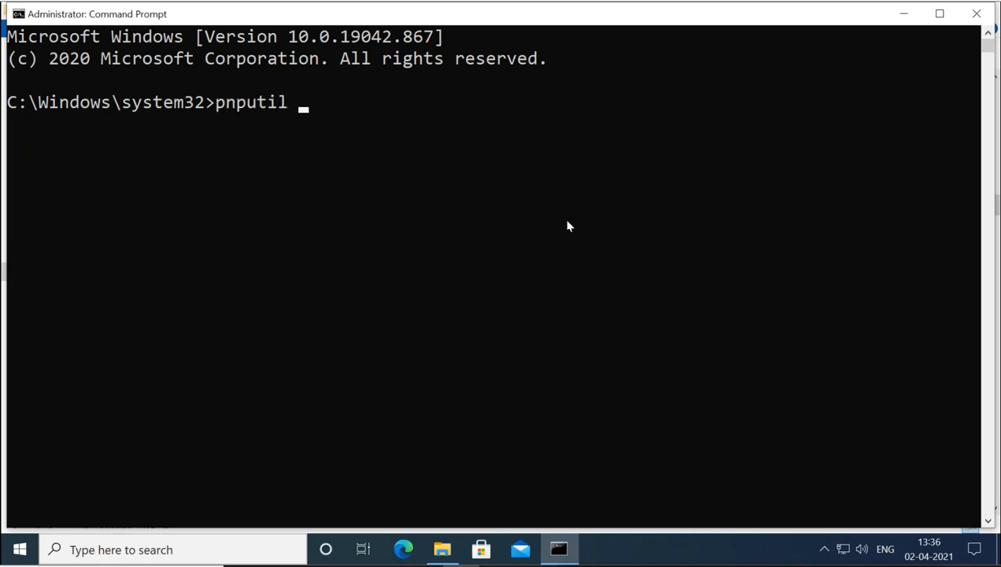
pyautogui.write(' -a')
pyautogui.press('Return')
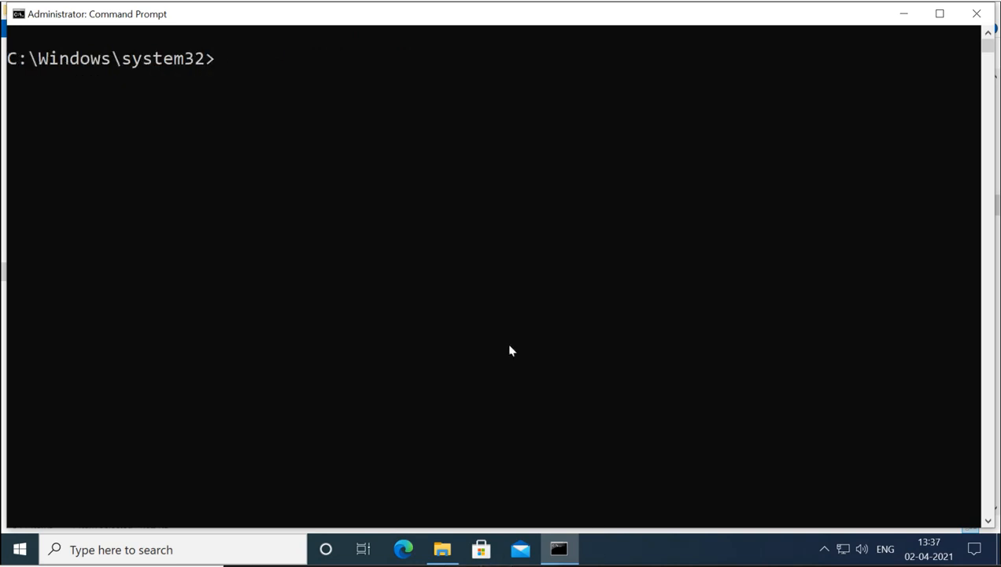
# Run pnputil.exe -e to list the driver packages in the driver store.
pyautogui.write('pnputil')
pyautogui.press('Tab')
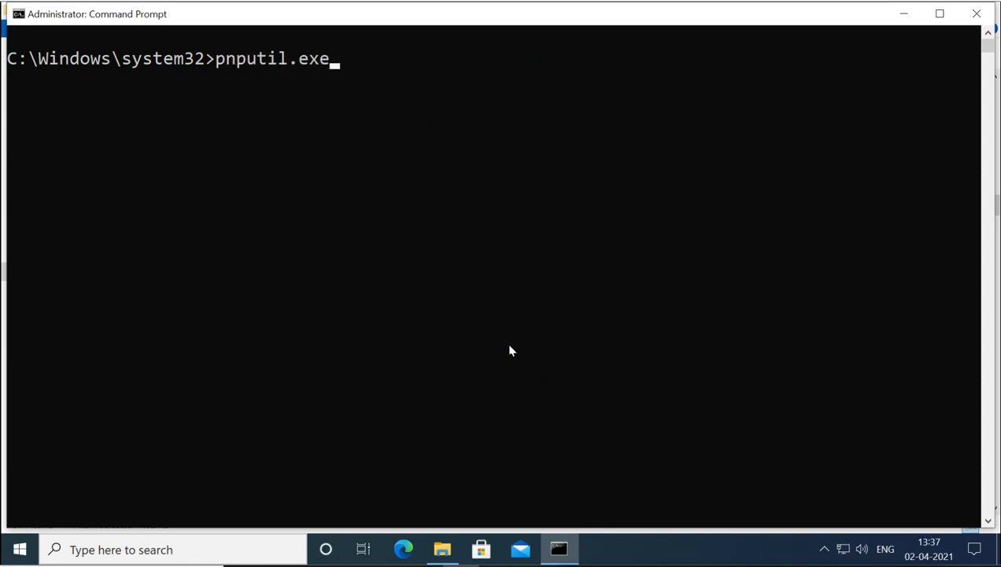
pyautogui.write('-a')
pyautogui.press('BackSpace')
pyautogui.write('e')
pyautogui.press('Return')
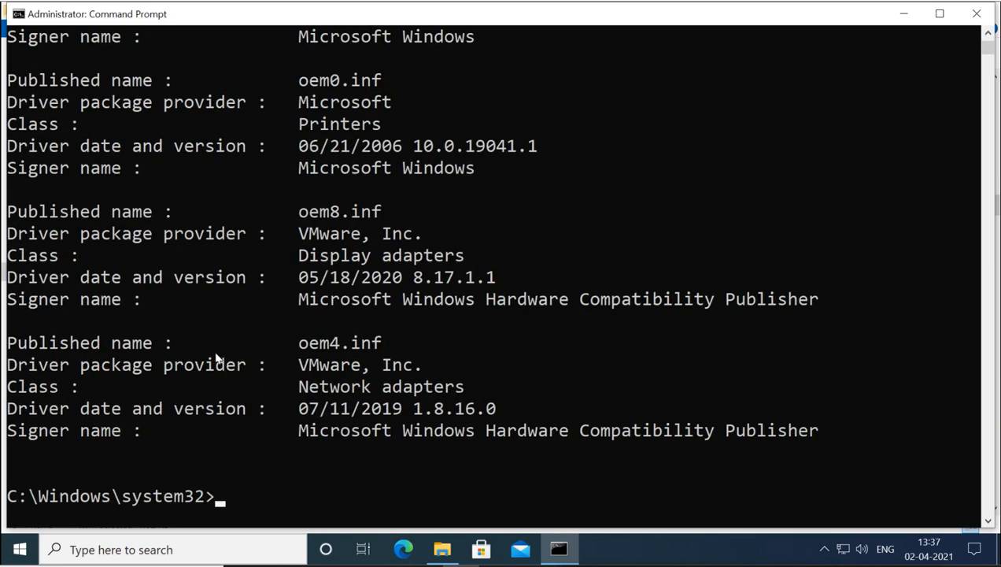
# Examine the published names, providers, classes and versions of the listed driver packages, including oem4.inf and oem3.inf.
pyautogui.moveTo(299, 343); pyautogui.dragTo(384, 350)
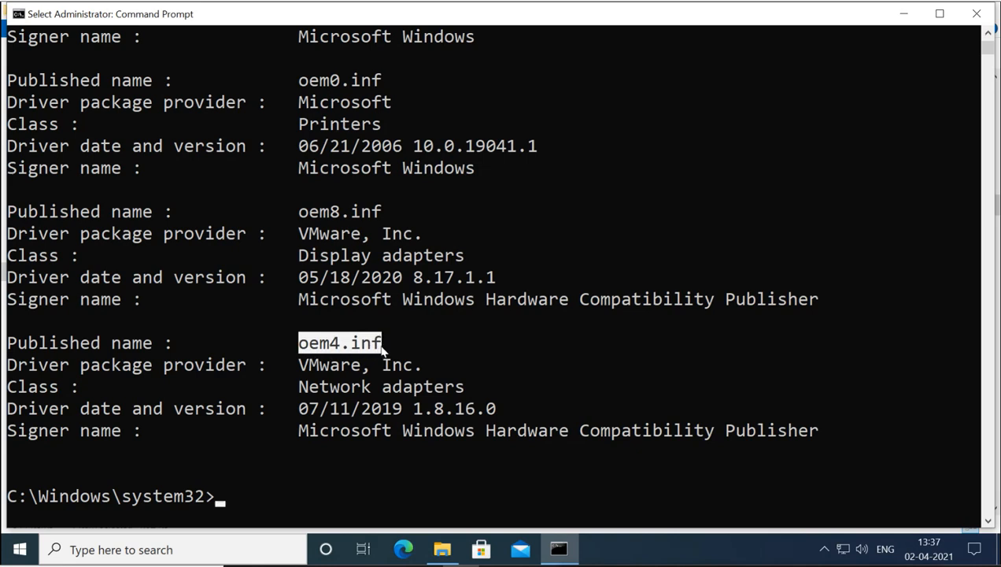
pyautogui.moveTo(301, 345); pyautogui.dragTo(399, 347)
pyautogui.scroll(5, 397, 346)
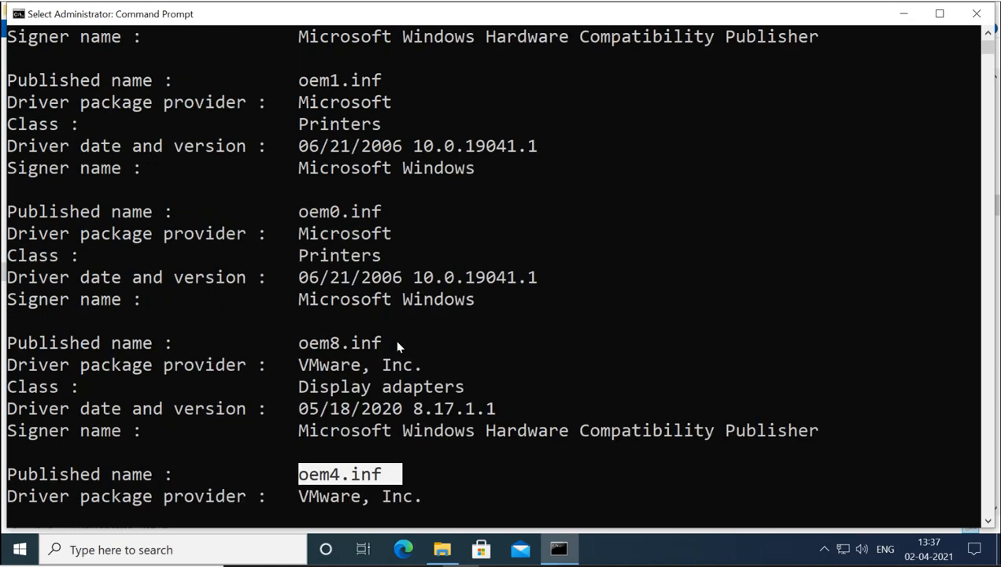
pyautogui.scroll(8, 398, 346)
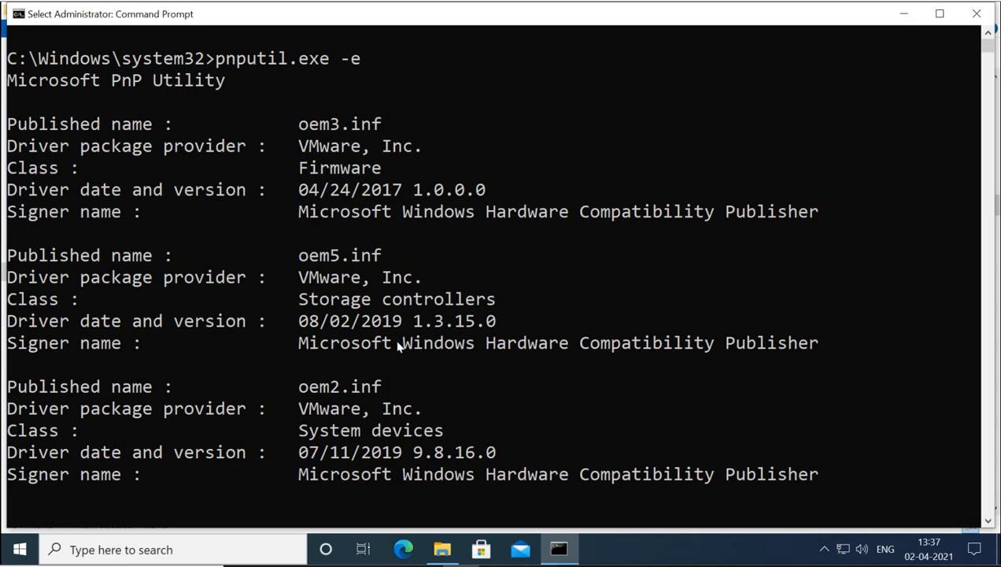
pyautogui.moveTo(299, 124); pyautogui.dragTo(510, 435)
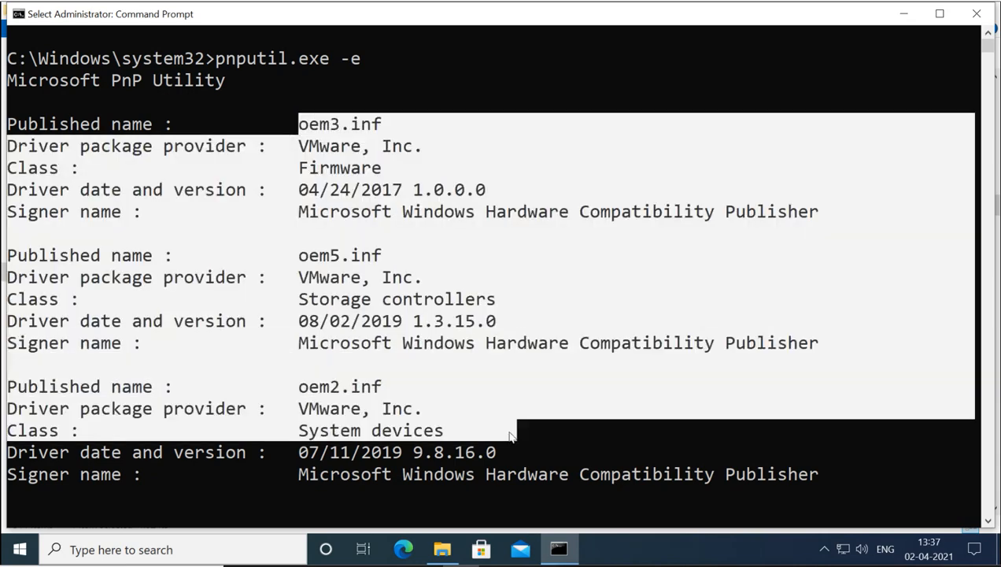
pyautogui.scroll(-8, 510, 435)
pyautogui.scroll(-9, 510, 437)
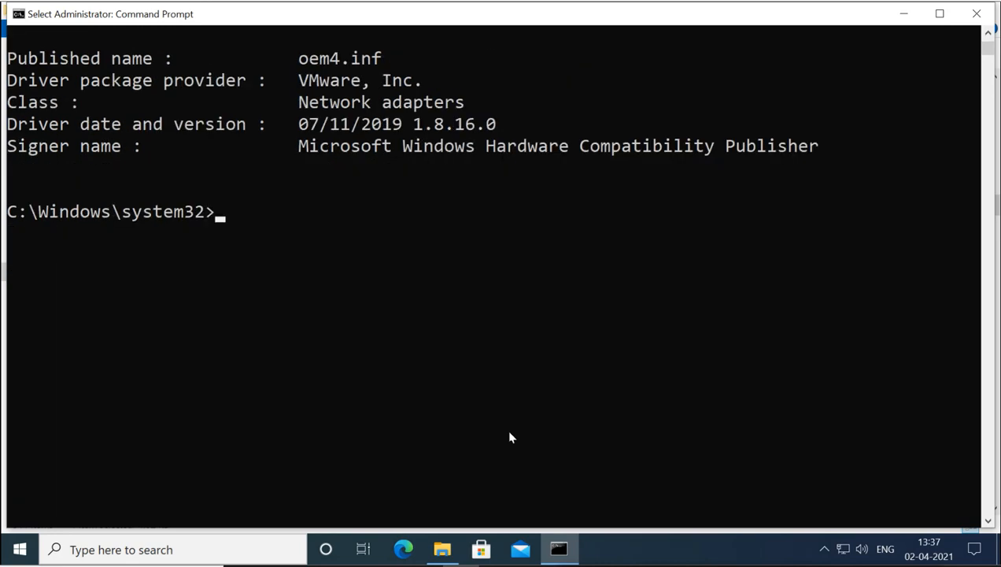
pyautogui.scroll(-1, 510, 437)
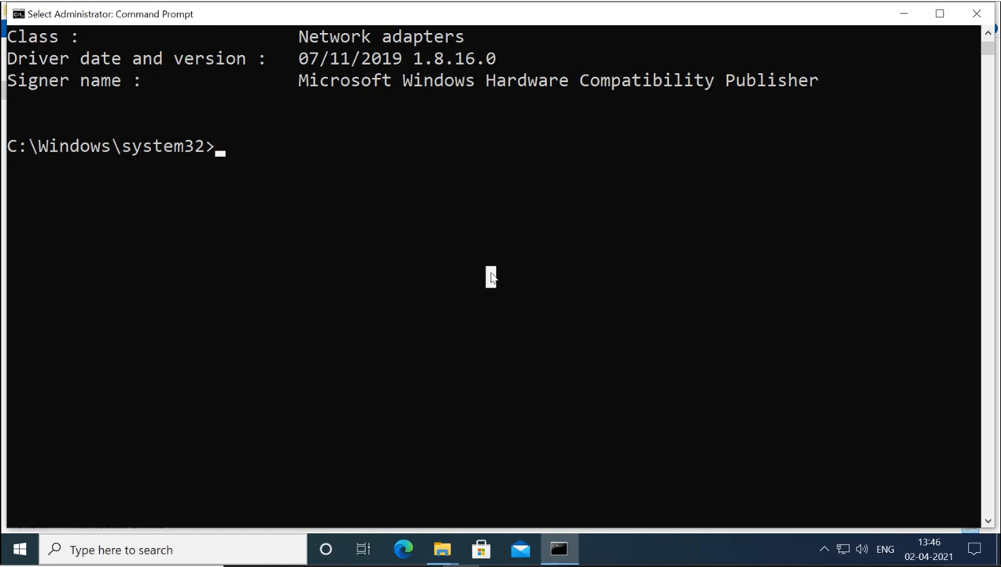
# Change the previous command to pnputil.exe -a c: without running it.
pyautogui.press('Up')
pyautogui.press('BackSpace')
pyautogui.write('a')
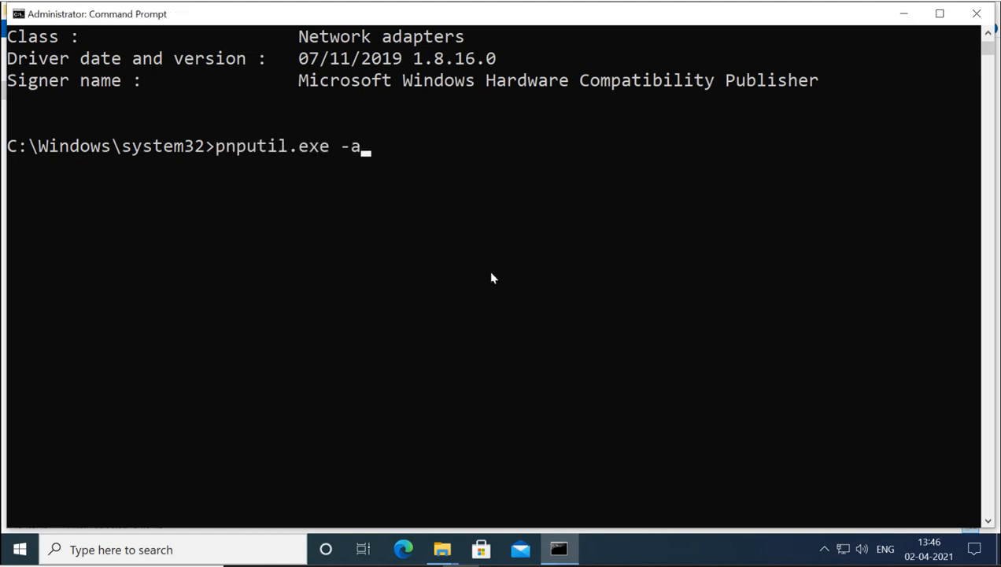
pyautogui.write(' c:')
# Close the separate WinX64 window, reopen the WinX64 folder from the Desktop folder and select the Tablet2k setup information file.
pyautogui.click(441, 549)
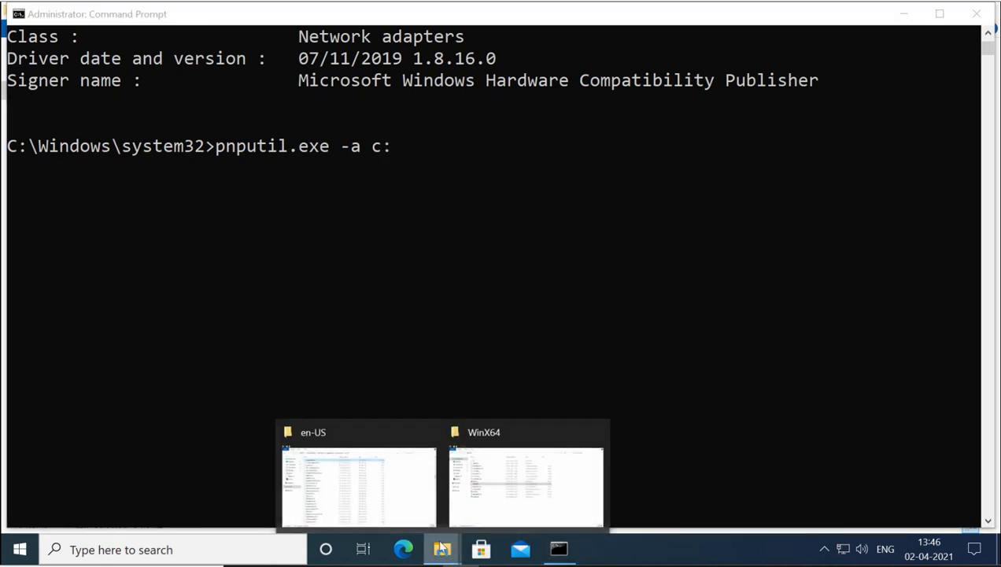
pyautogui.click(497, 490)
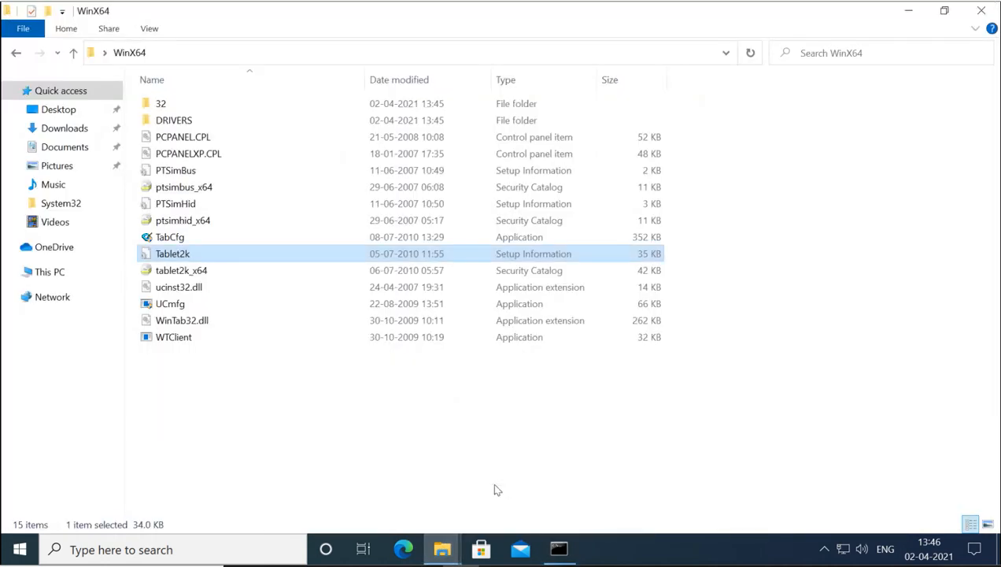
pyautogui.click(977, 11)
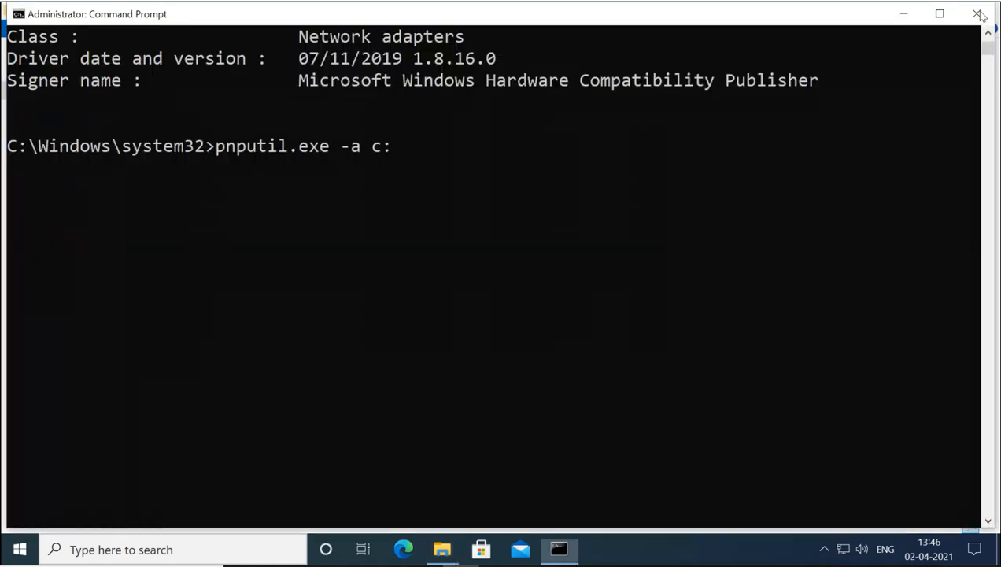
pyautogui.click(443, 548)
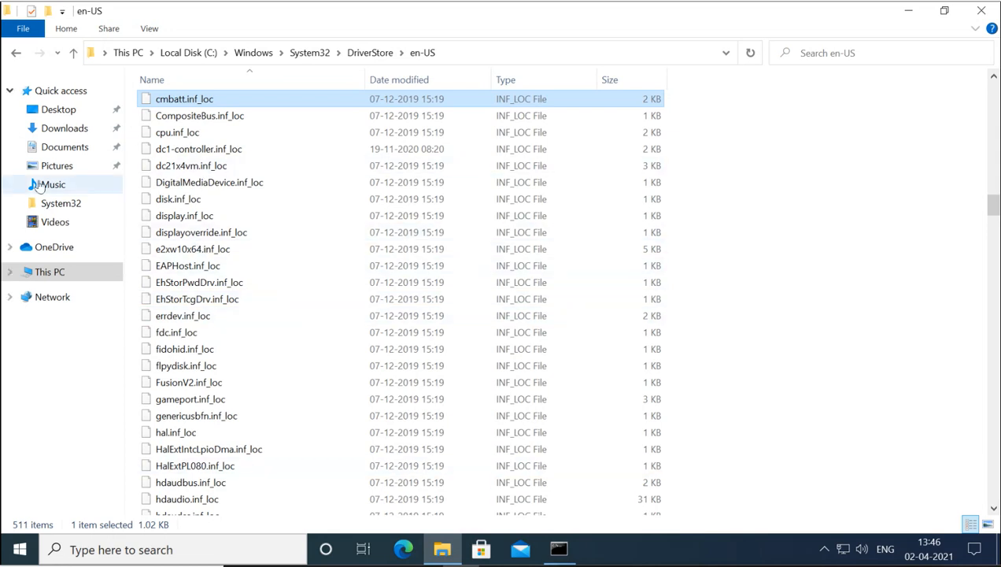
pyautogui.click(55, 96)
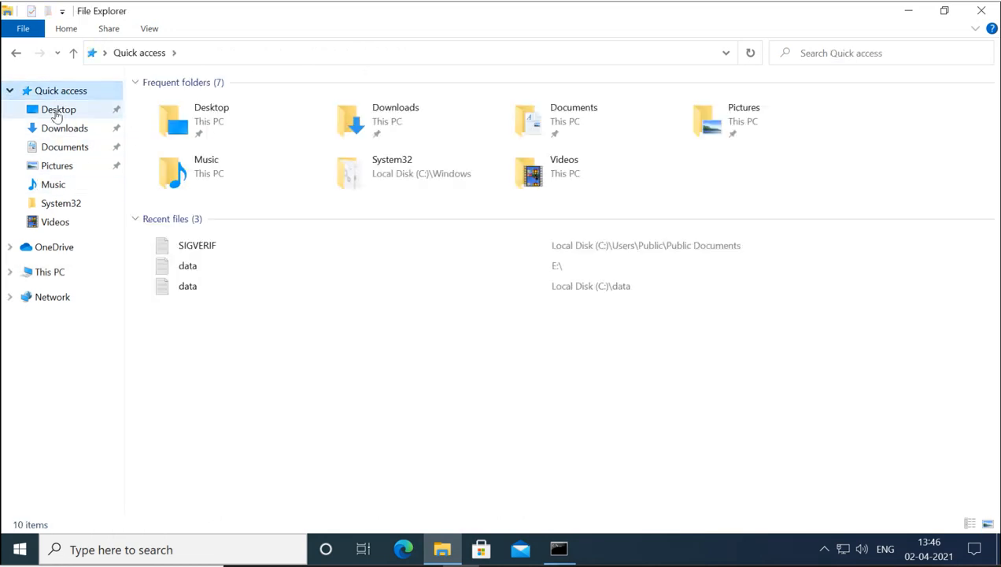
pyautogui.click(55, 110)
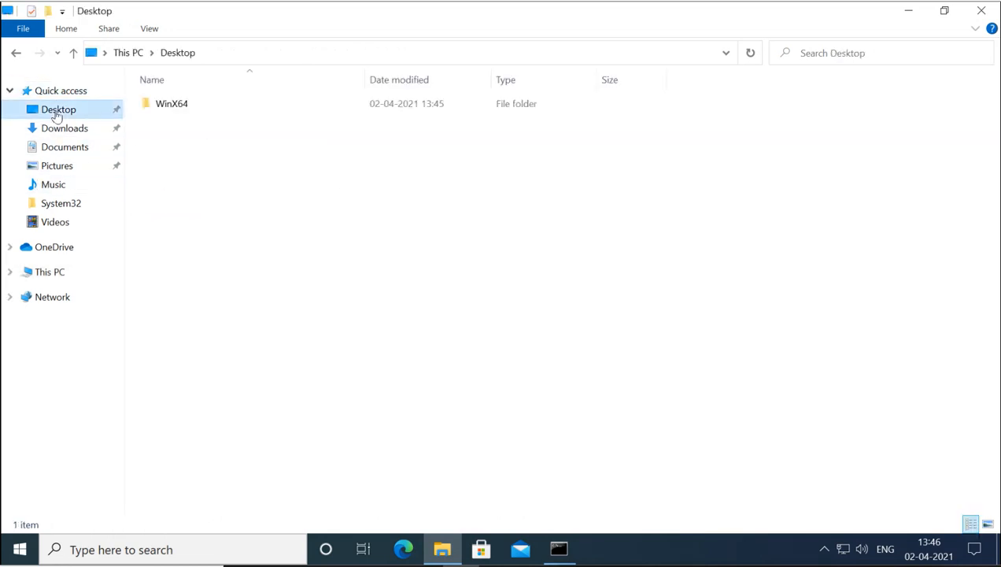
pyautogui.doubleClick(183, 105)
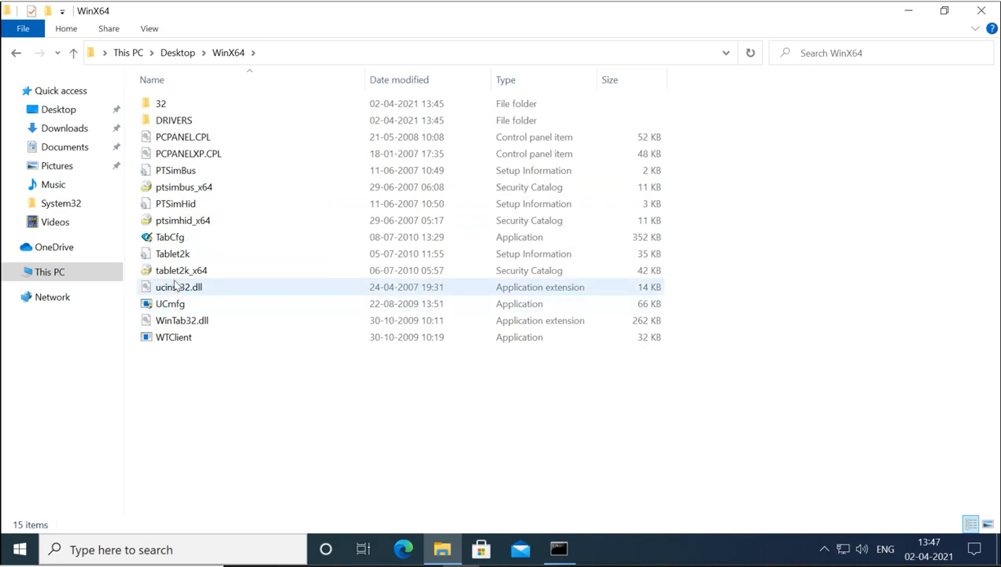
pyautogui.click(177, 259)
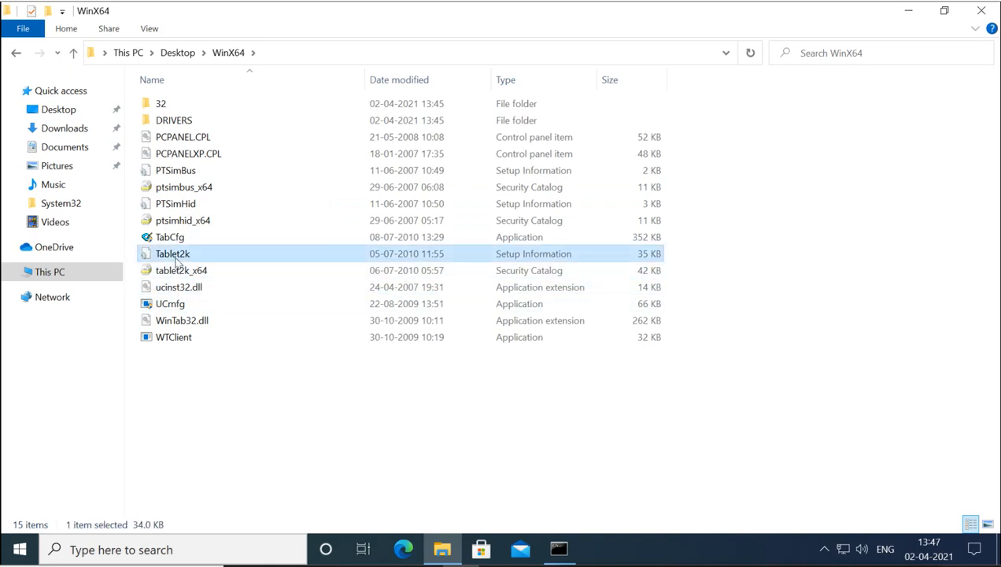
# Return to Command Prompt and remove c: from the pending command, leaving pnputil.exe -a.
pyautogui.click(559, 548)
pyautogui.click(490, 250)
pyautogui.press('BackSpace')
pyautogui.press('BackSpace')
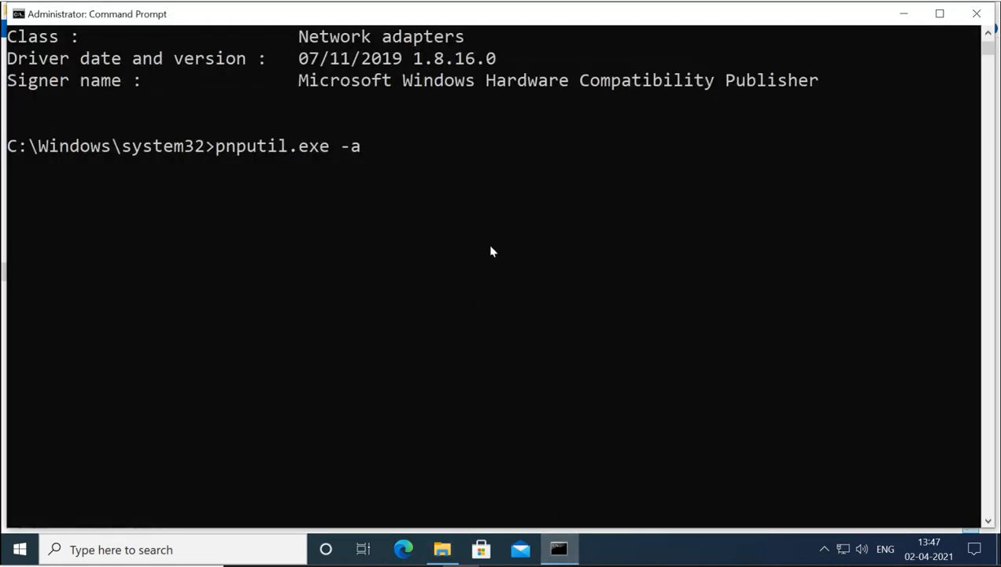
# Try to insert the path of the Tablet2k file from WinX64 into the pending pnputil.exe -a command.
pyautogui.click(441, 549)
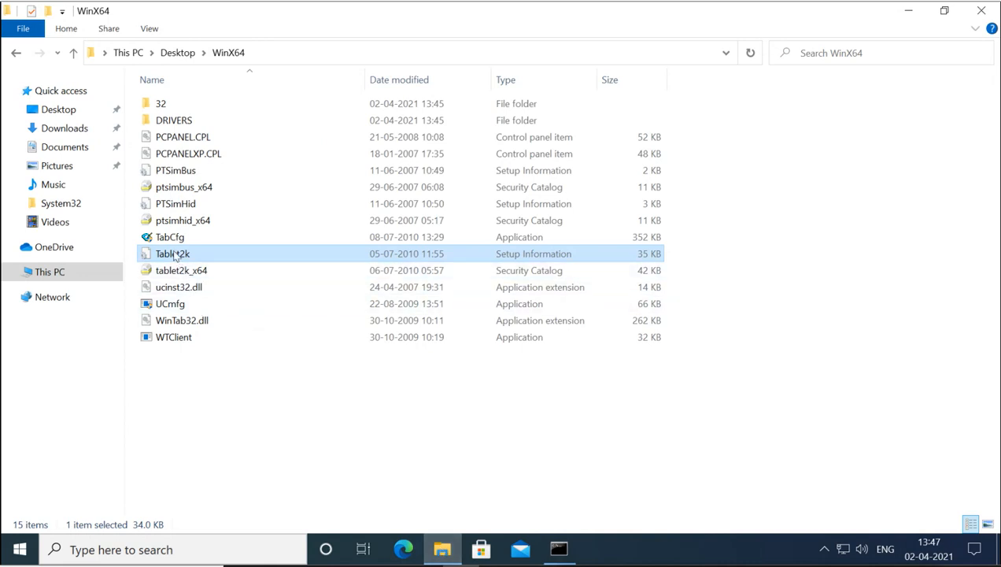
pyautogui.moveTo(175, 257); pyautogui.dragTo(506, 266)
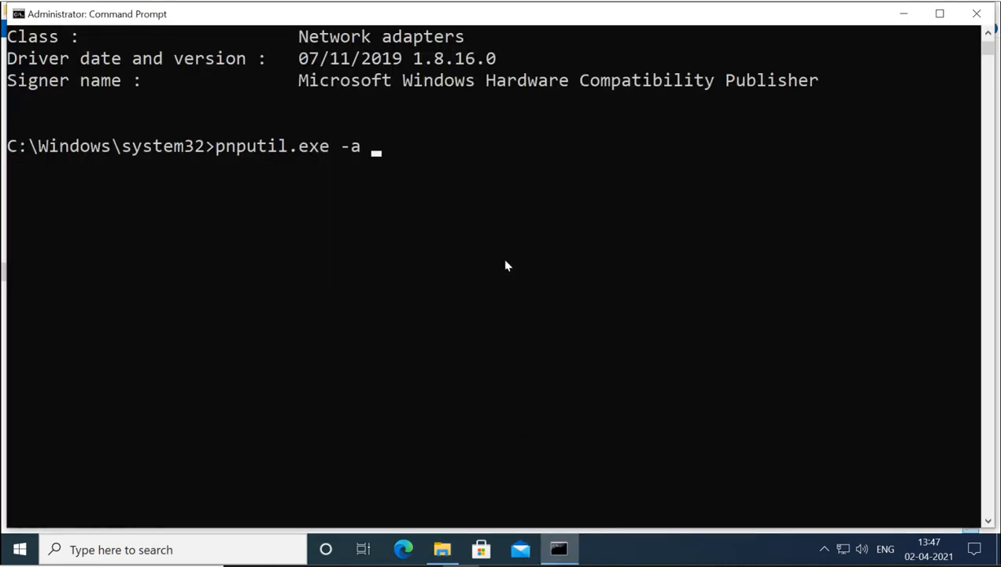
pyautogui.click(473, 217)
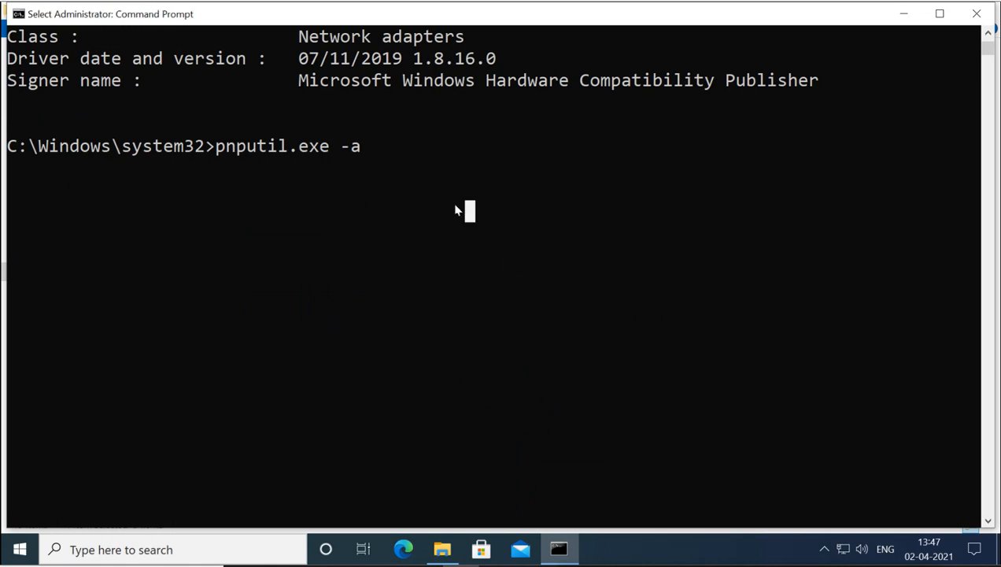
pyautogui.rightClick(456, 206)
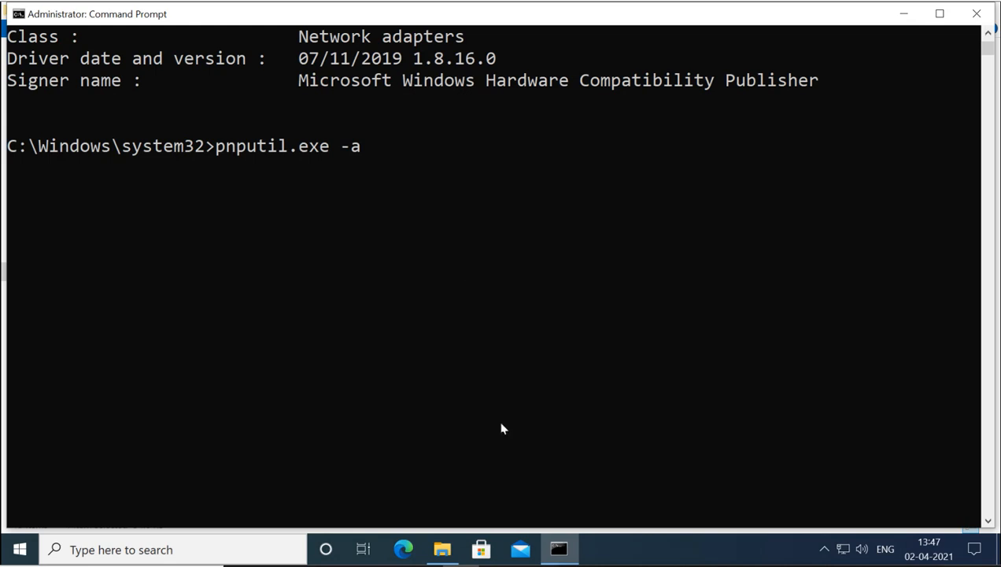
pyautogui.click(443, 549)
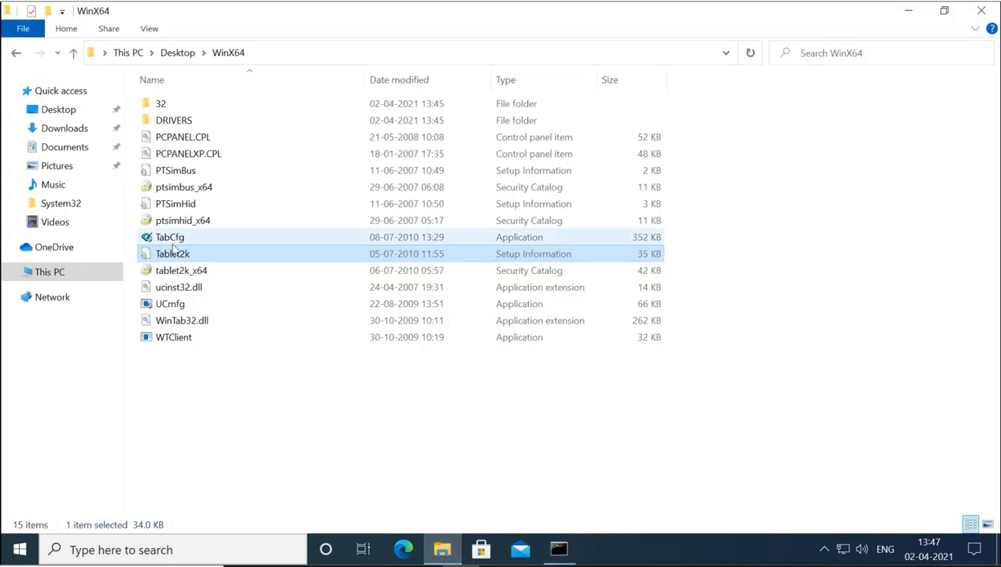
pyautogui.moveTo(276, 273); pyautogui.dragTo(497, 284)
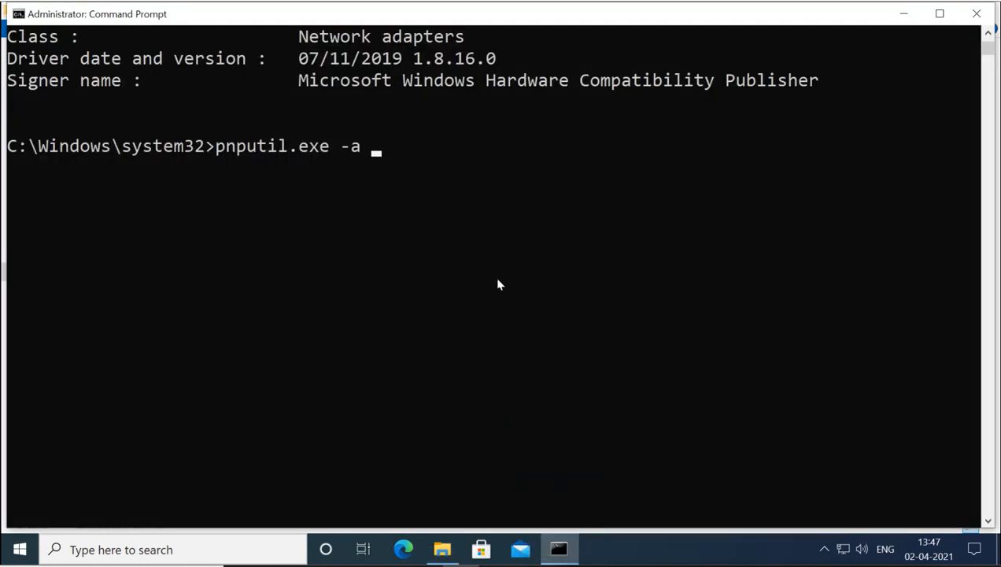
# Add the path of the user's Desktop folder under c:\Users to the pending pnputil.exe -a command.
pyautogui.click(499, 258)
pyautogui.press('Escape')
pyautogui.write('c:\\us')
pyautogui.press('Tab')
pyautogui.write('\\')
pyautogui.press('Tab')
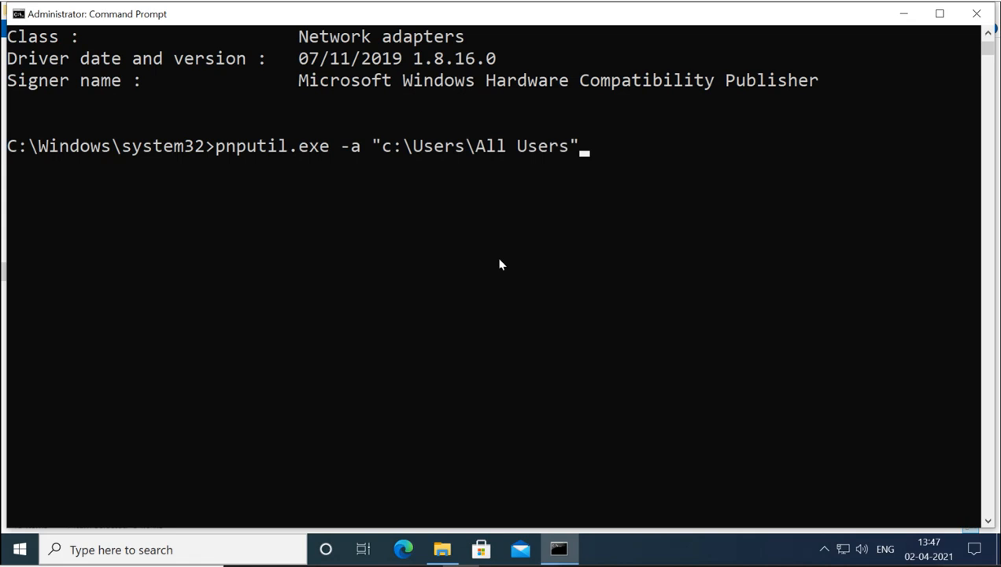
pyautogui.press('Tab')
pyautogui.press('Tab')
pyautogui.press('Tab')
pyautogui.press('Tab')
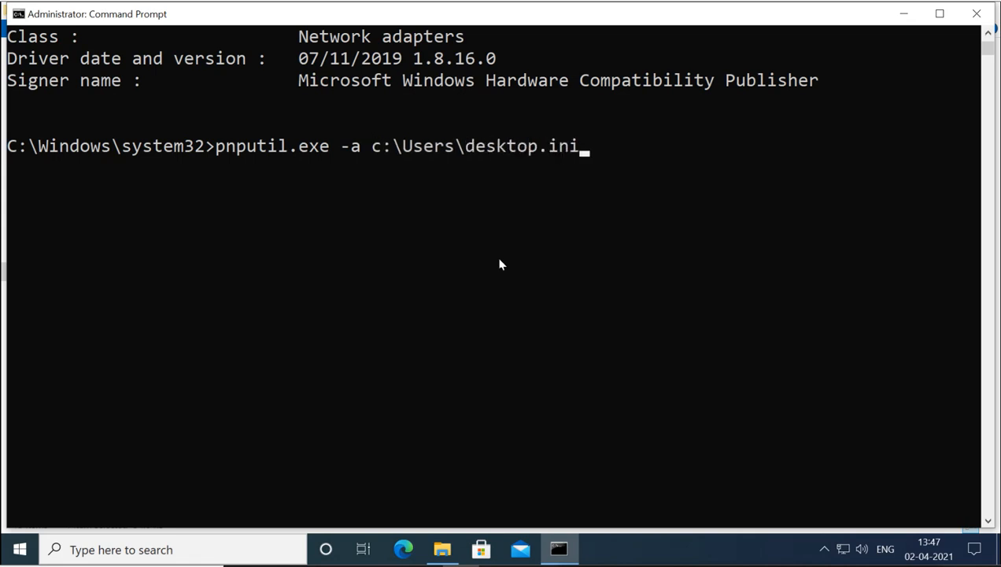
pyautogui.press('Tab')
pyautogui.write('\\de')
pyautogui.press('Tab')
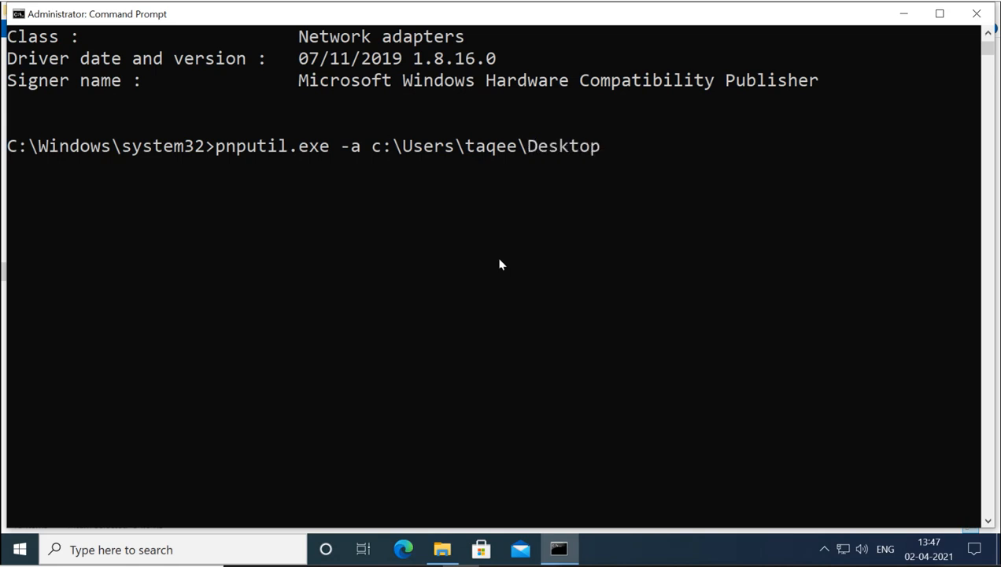
# Extend the pending path into the WinX64 folder, checking the driver file's name in File Explorer.
pyautogui.write('\\')
pyautogui.press('Tab')
pyautogui.press('Tab')
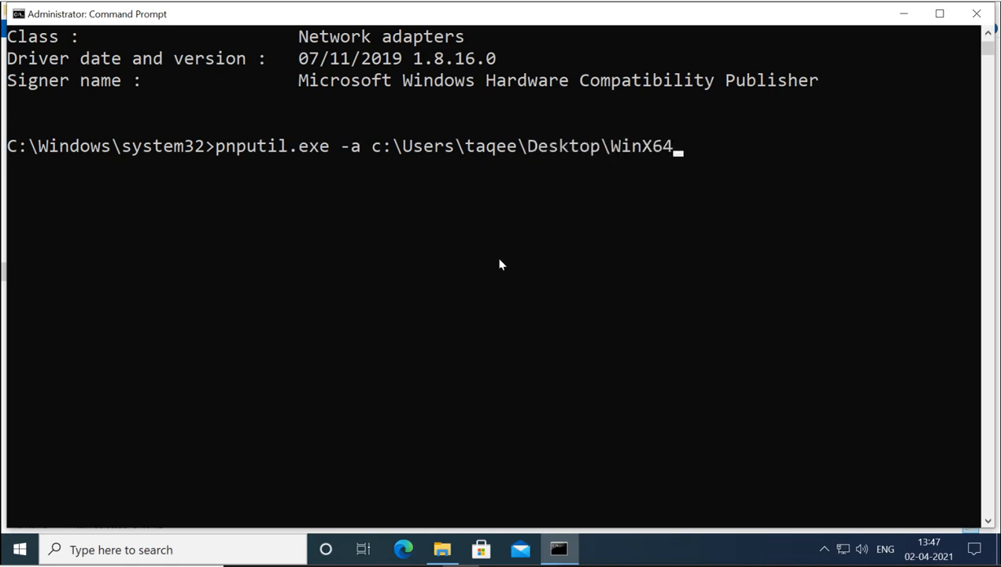
pyautogui.write('\\32')
pyautogui.click(442, 547)
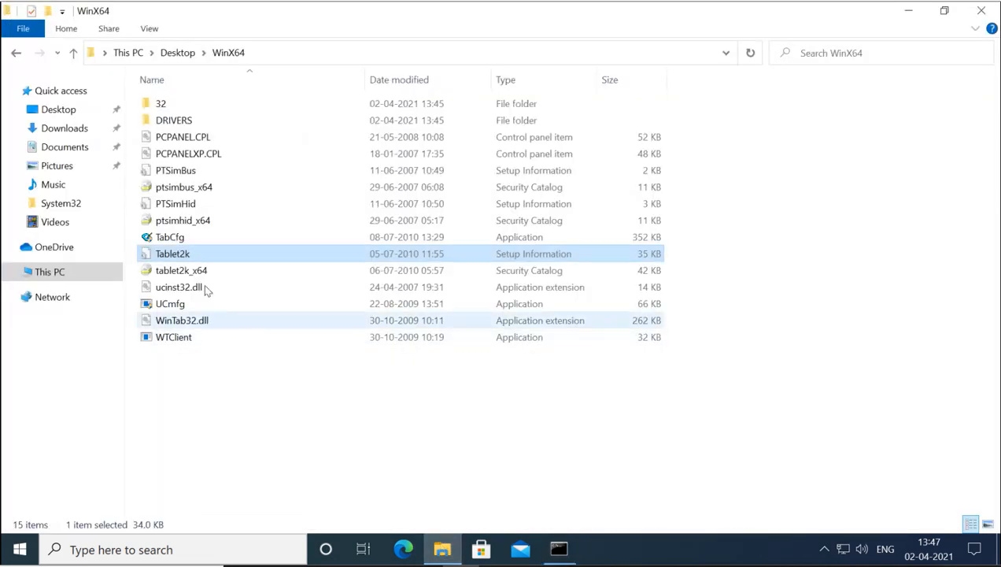
pyautogui.click(558, 549)
pyautogui.click(645, 349)
pyautogui.press('BackSpace')
pyautogui.press('BackSpace')
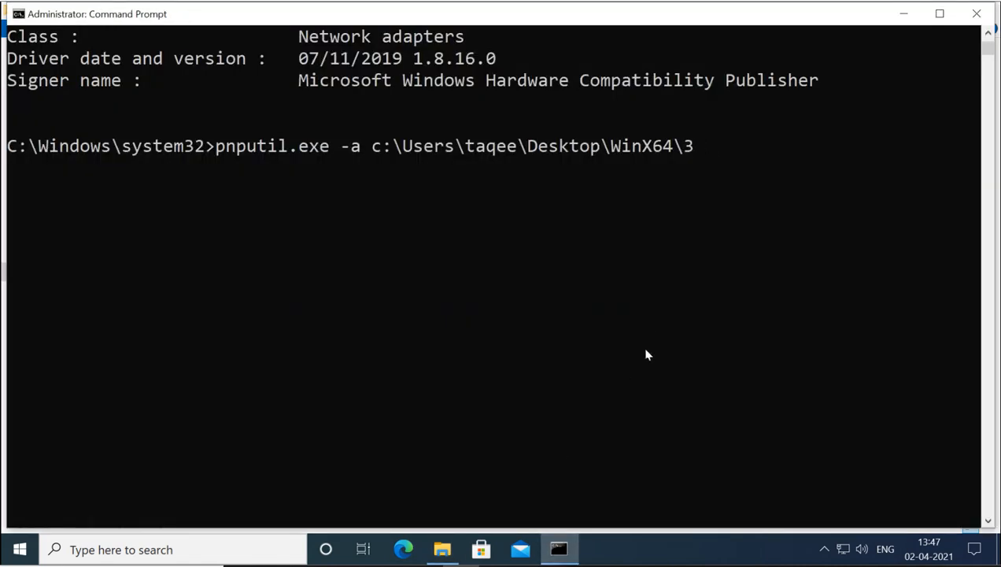
# Complete the path with Tablet2k.inf, run the command to add the driver package, and highlight its published name.
pyautogui.write('tab')
pyautogui.press('Tab')
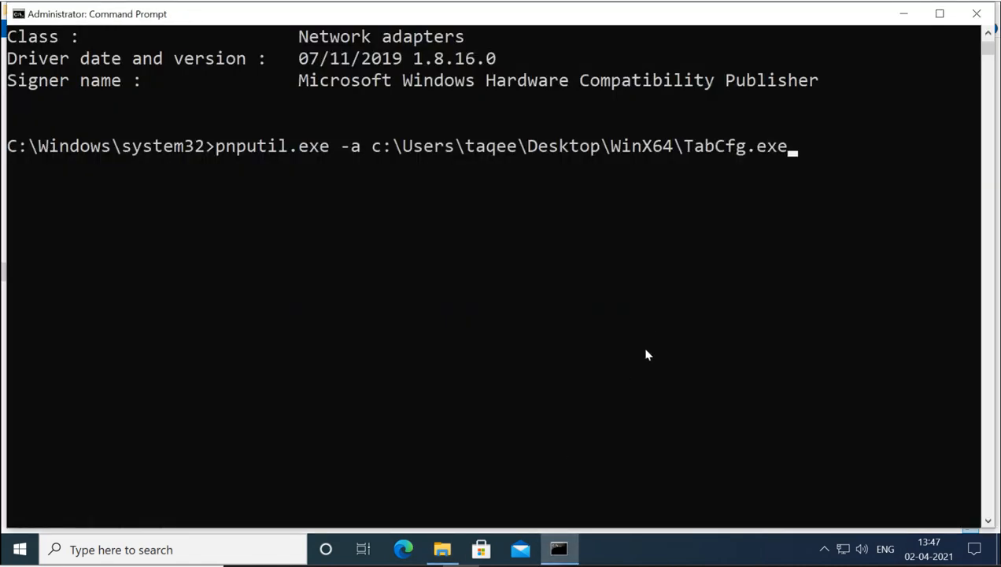
pyautogui.press('Tab')
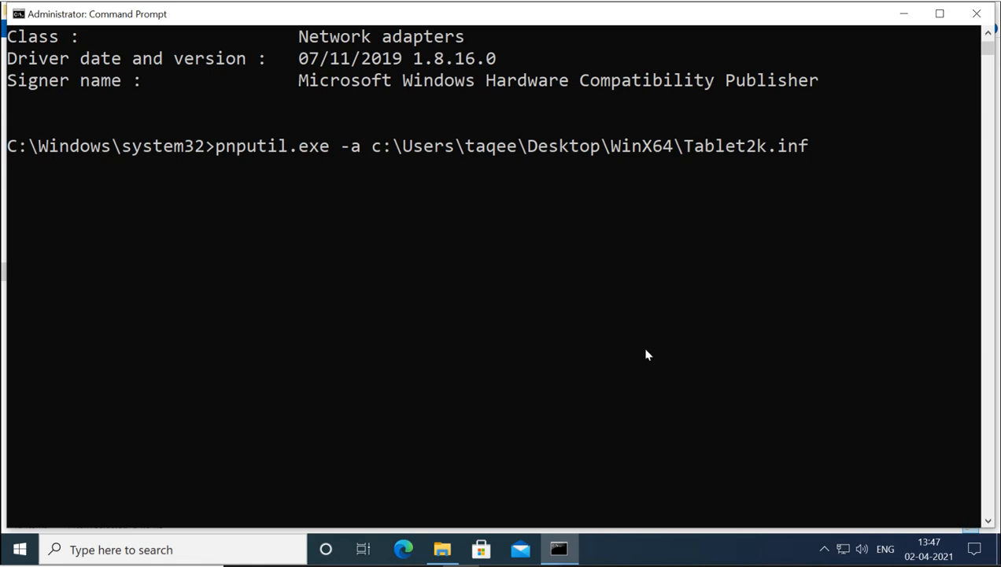
pyautogui.press('Return')
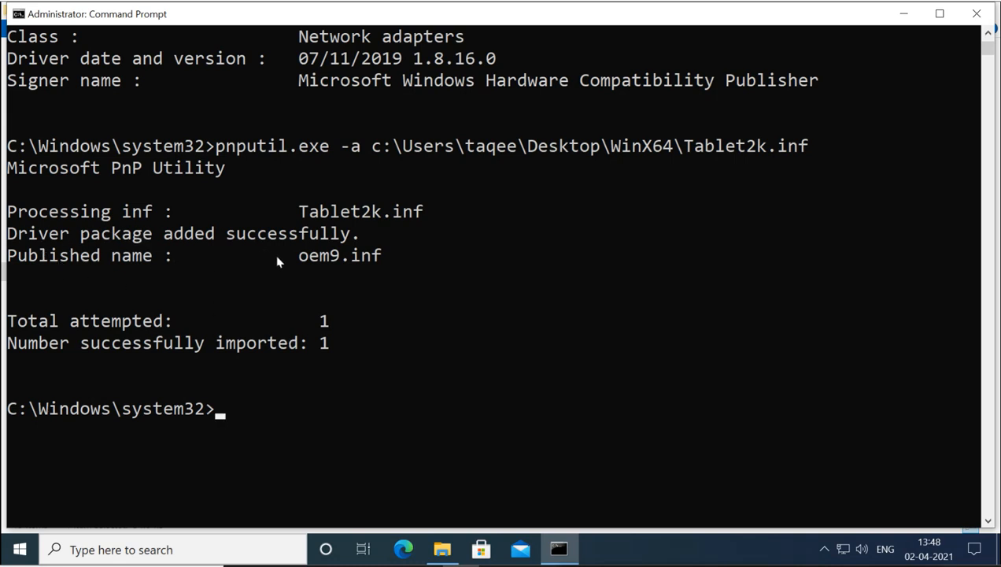
pyautogui.moveTo(300, 262); pyautogui.dragTo(381, 268)
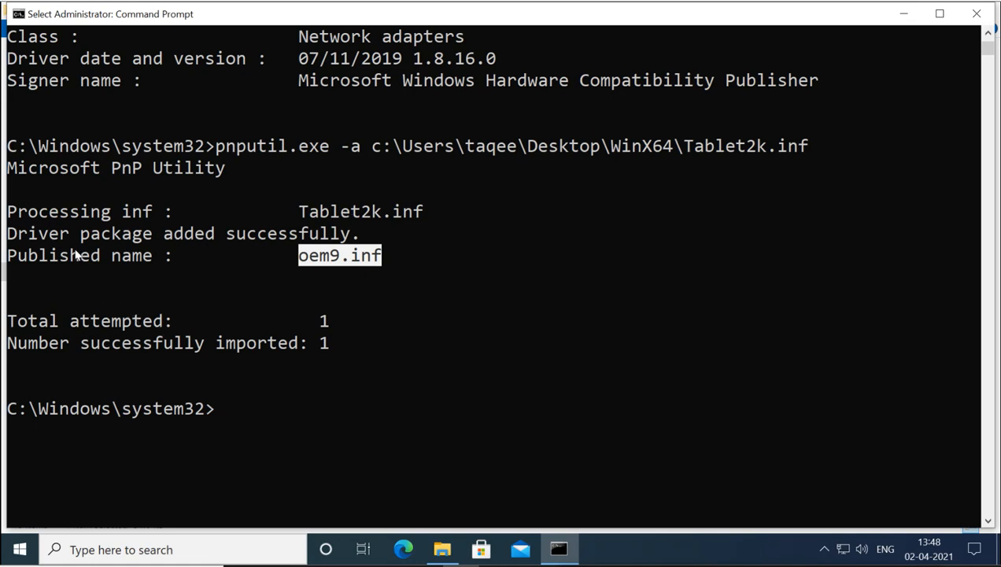
# List the installed driver packages with pnputil.exe -e and highlight the PenTablet package's entry.
pyautogui.click(324, 456)
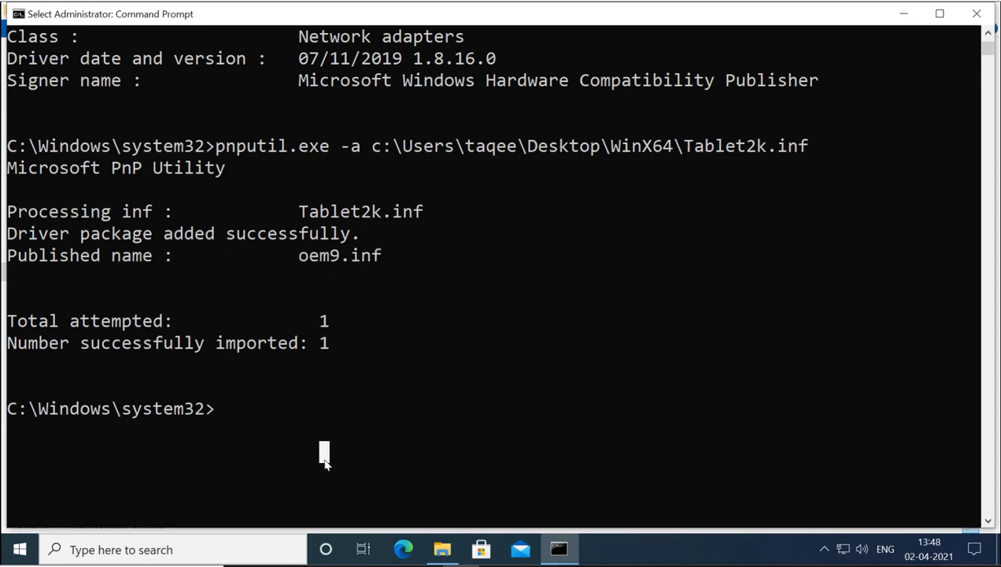
pyautogui.write('pnputil.exe -e')
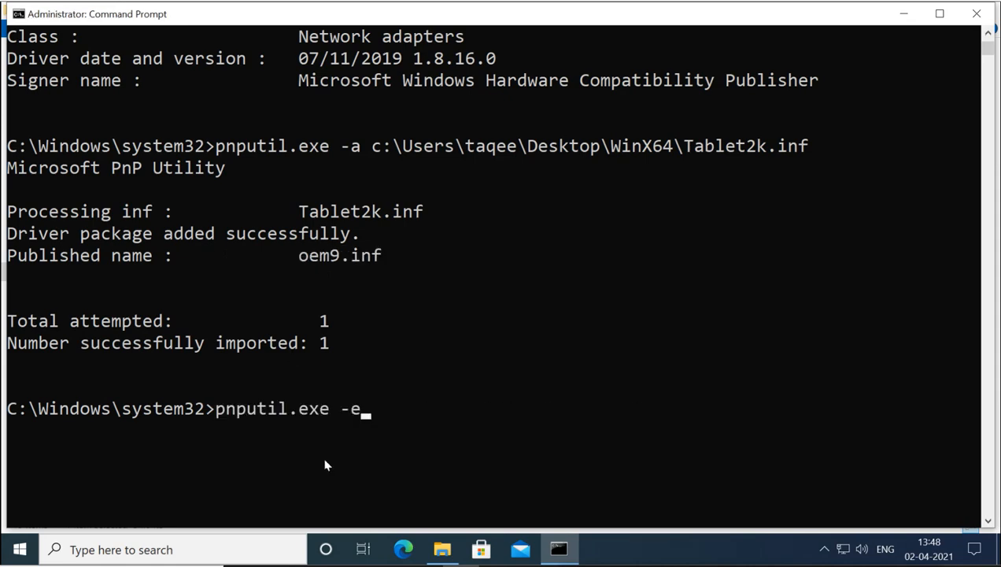
pyautogui.press('Return')
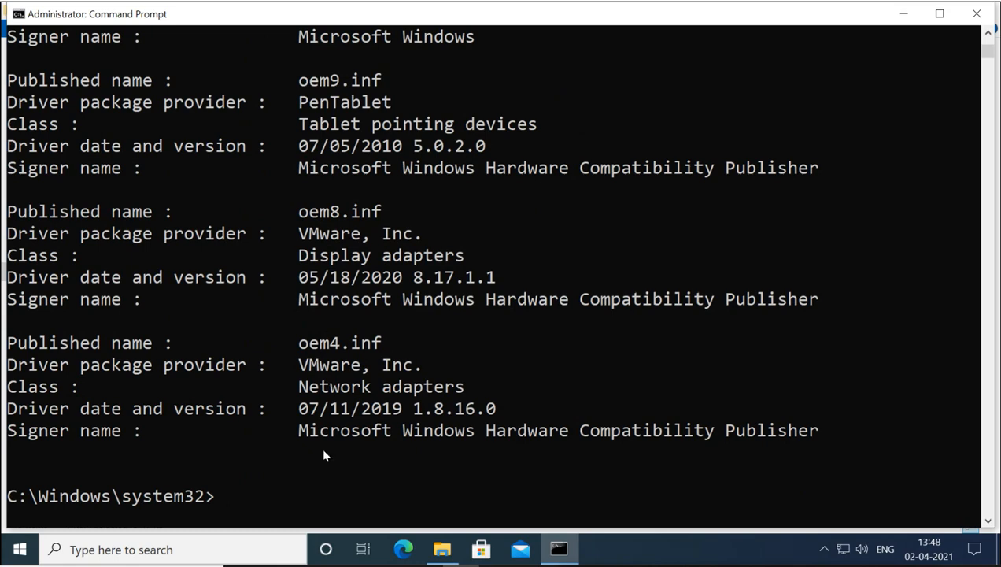
pyautogui.scroll(2, 366, 373)
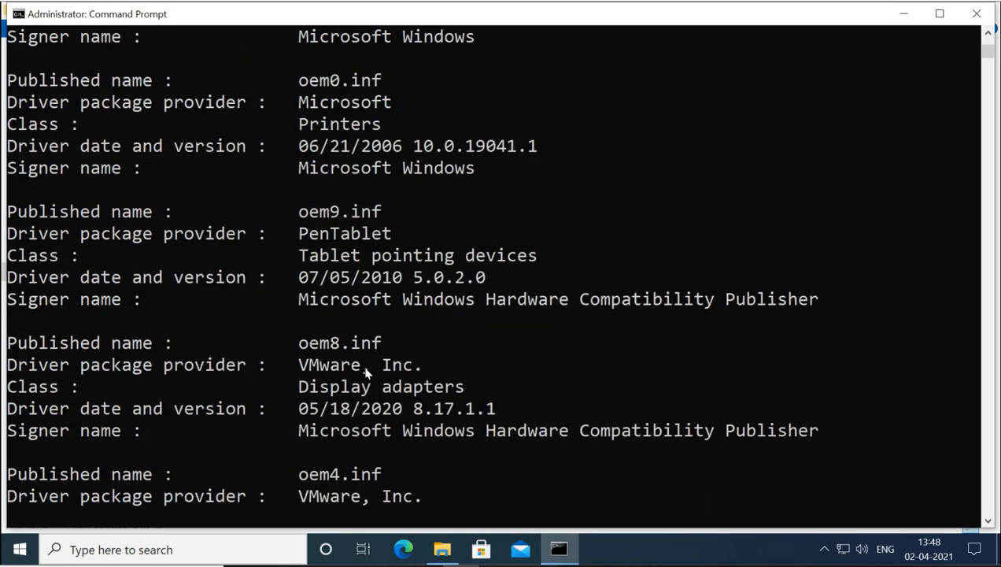
pyautogui.moveTo(22, 214); pyautogui.dragTo(791, 312)
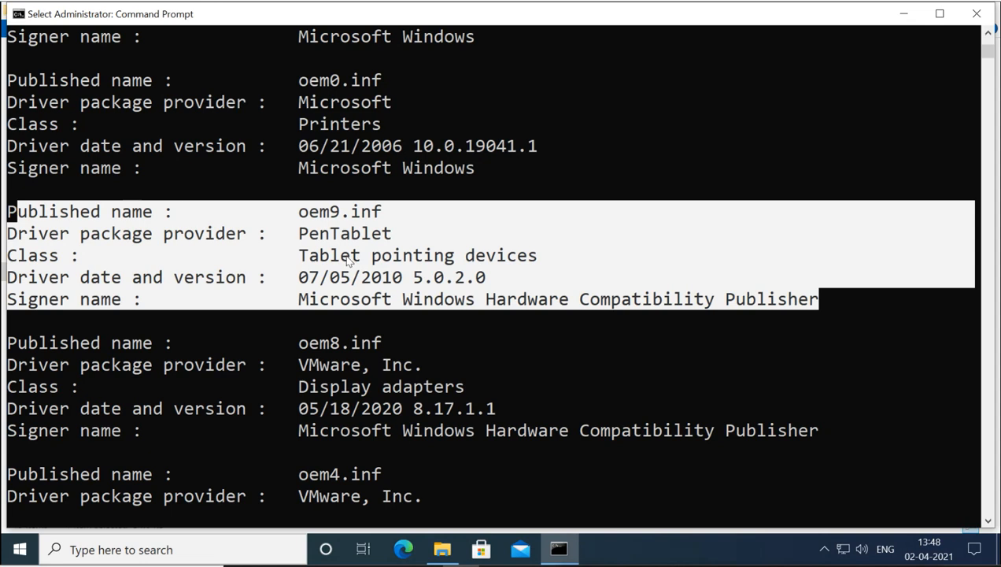
pyautogui.click(11, 213)
pyautogui.moveTo(12, 213); pyautogui.dragTo(969, 316)
pyautogui.click(707, 322)
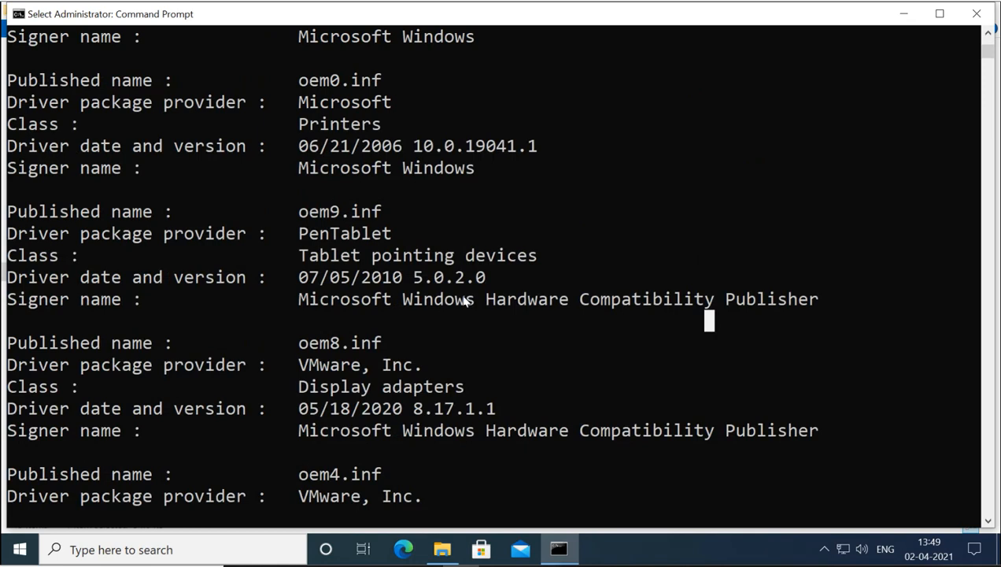
# Copy the PenTablet package's published name and delete that package with pnputil.exe -d oem9.inf.
pyautogui.moveTo(299, 211); pyautogui.dragTo(376, 216)
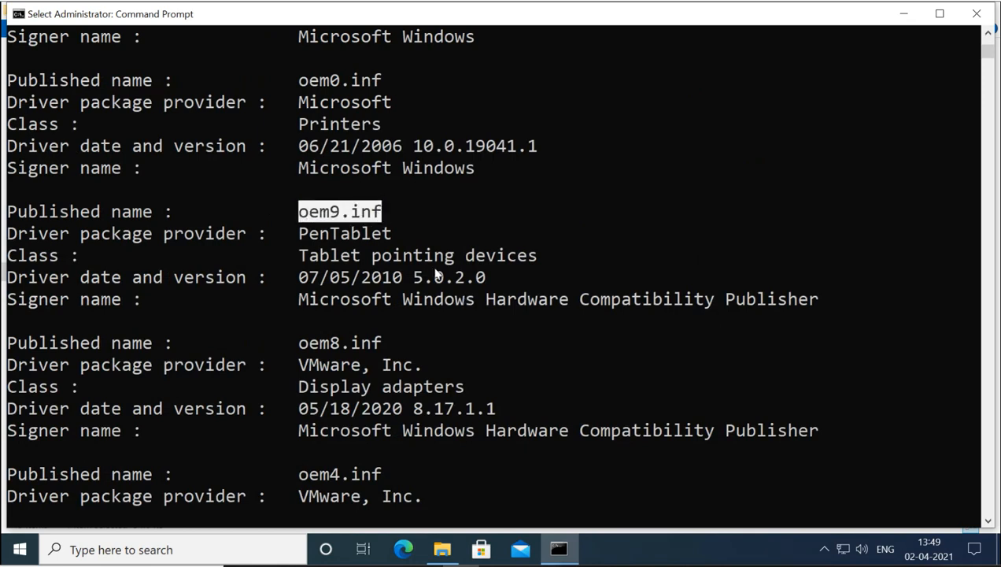
pyautogui.hotkey('ctrl', 'c')
pyautogui.scroll(-3, 437, 273)
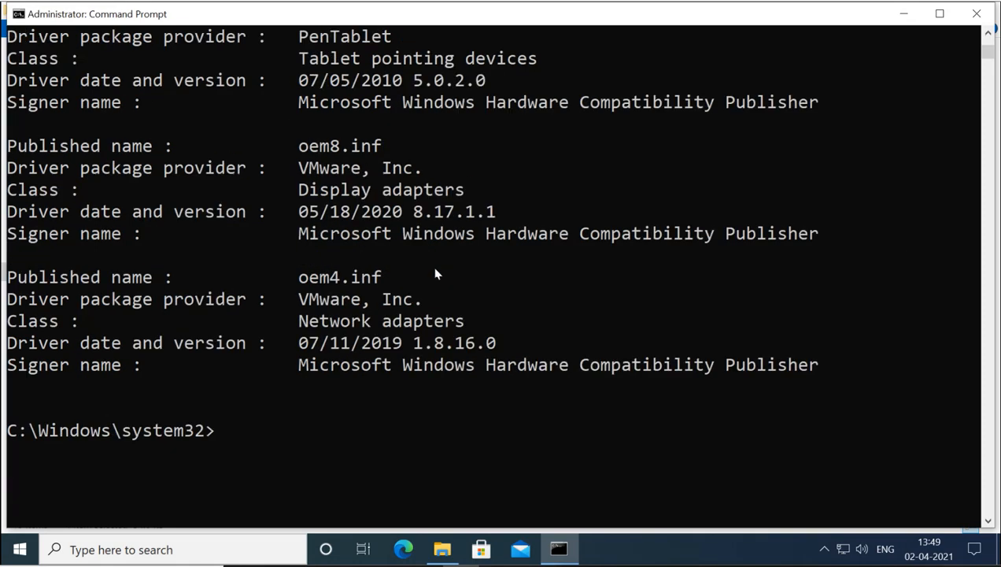
pyautogui.press('Up')
pyautogui.press('BackSpace')
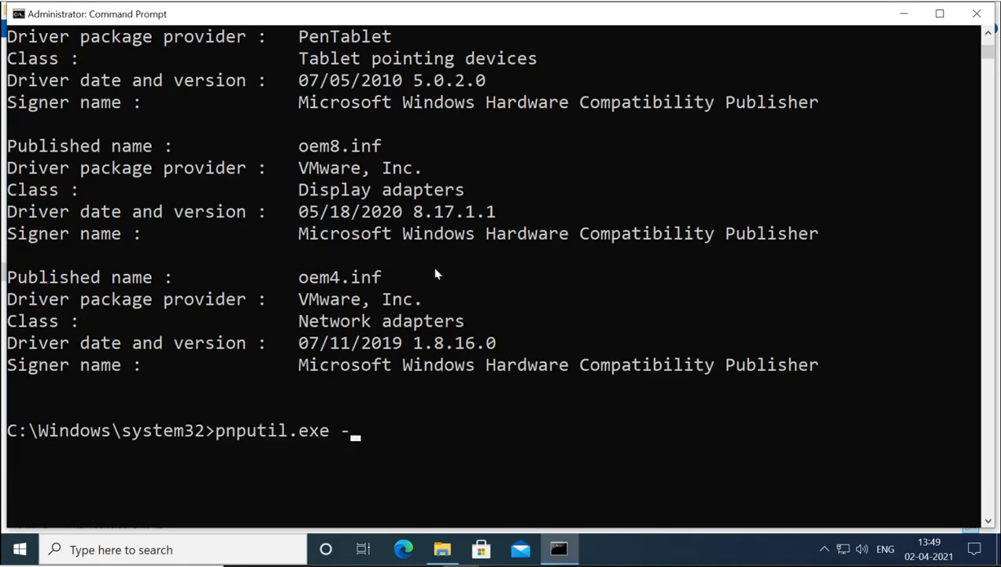
pyautogui.write('d oem9.inf')
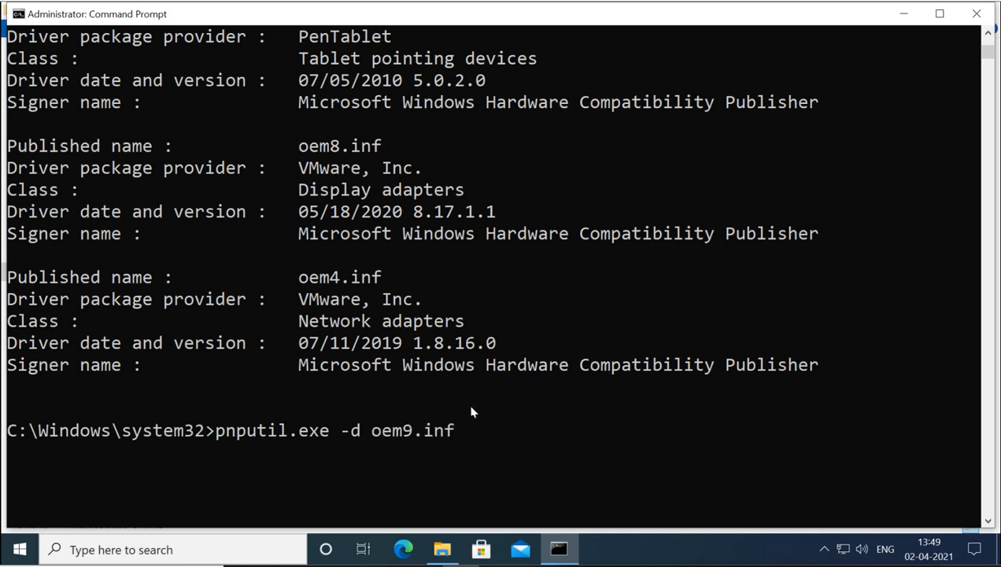
pyautogui.press('Return')
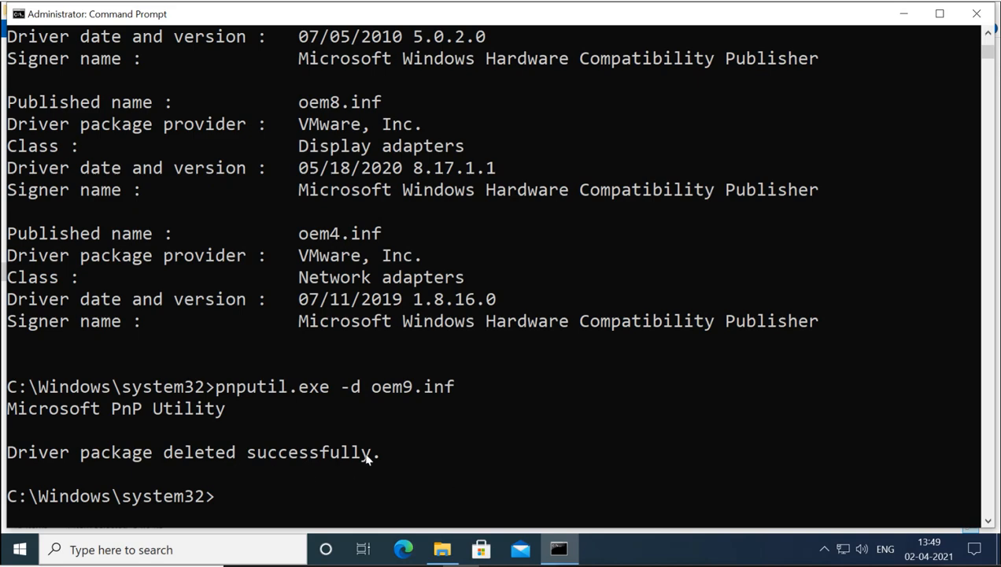
# Run pnputil.exe -e again and look through the driver package list for the PenTablet entry.
pyautogui.click(470, 494)
pyautogui.press('Up')
pyautogui.press('BackSpace')
pyautogui.press('BackSpace')
pyautogui.press('BackSpace')
pyautogui.press('BackSpace')
pyautogui.press('BackSpace')
pyautogui.press('BackSpace')
pyautogui.press('BackSpace')
pyautogui.press('BackSpace')
pyautogui.press('BackSpace')
pyautogui.press('BackSpace')
pyautogui.write('e')
pyautogui.press('Return')
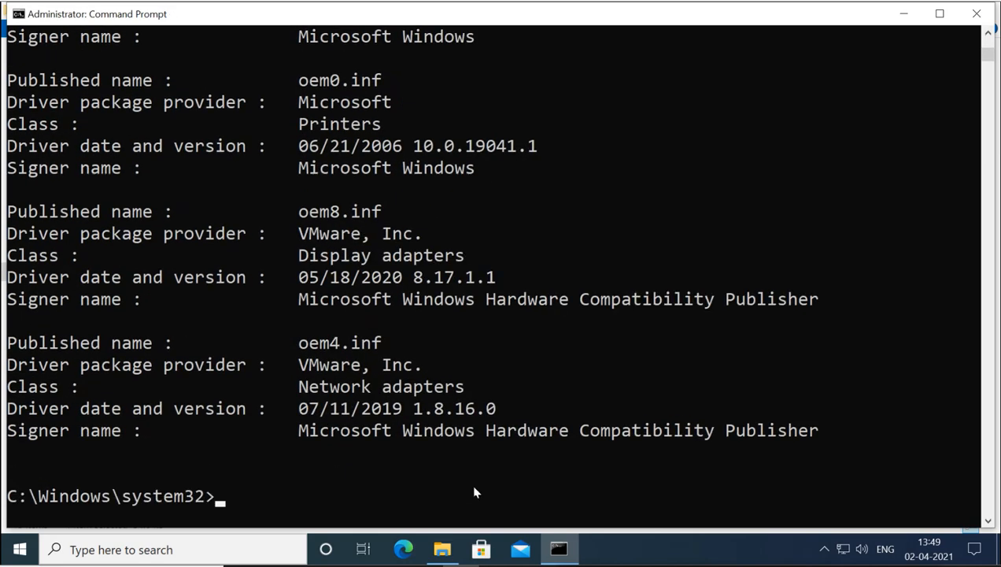
pyautogui.scroll(2, 419, 348)
pyautogui.scroll(4, 420, 348)
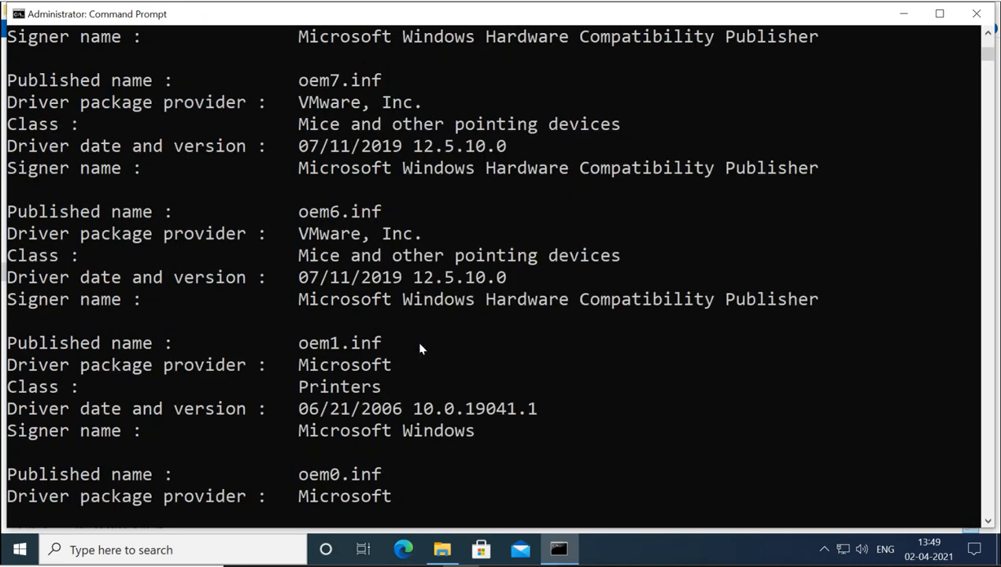
pyautogui.scroll(2, 420, 348)
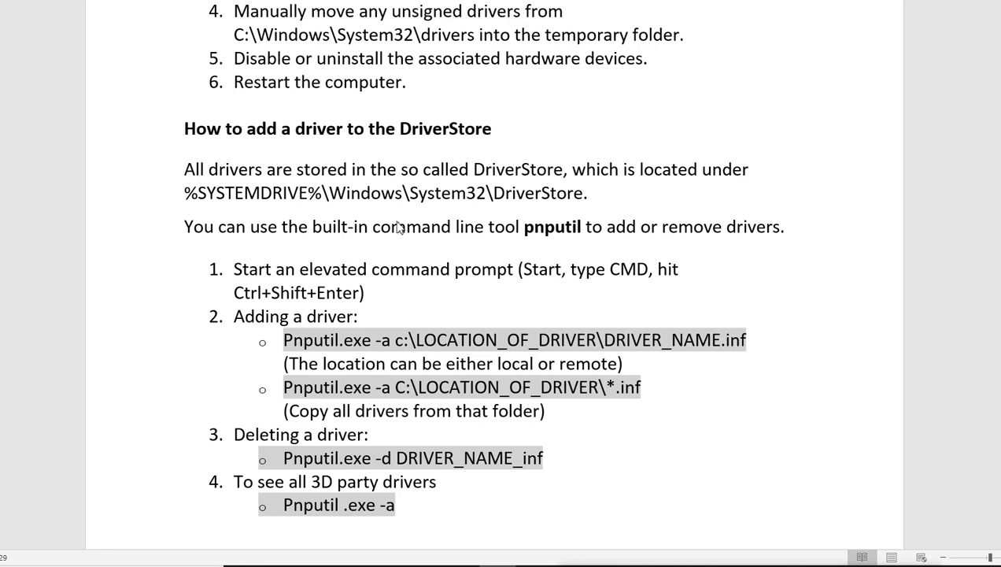
# Go back through the notes document to its opening Managing Devices, Device Drivers heading.
pyautogui.scroll(20, 544, 240)
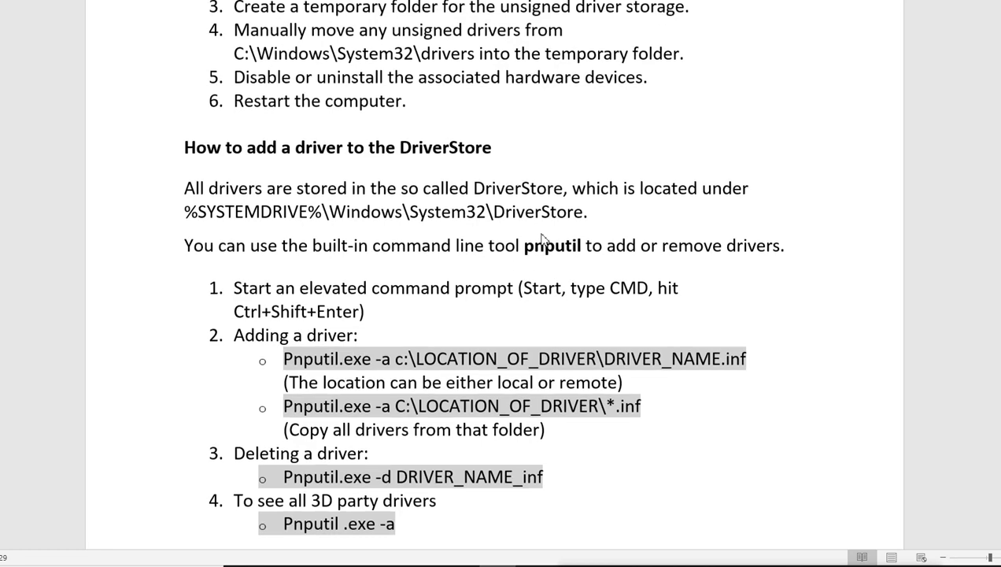
pyautogui.scroll(20, 542, 238)
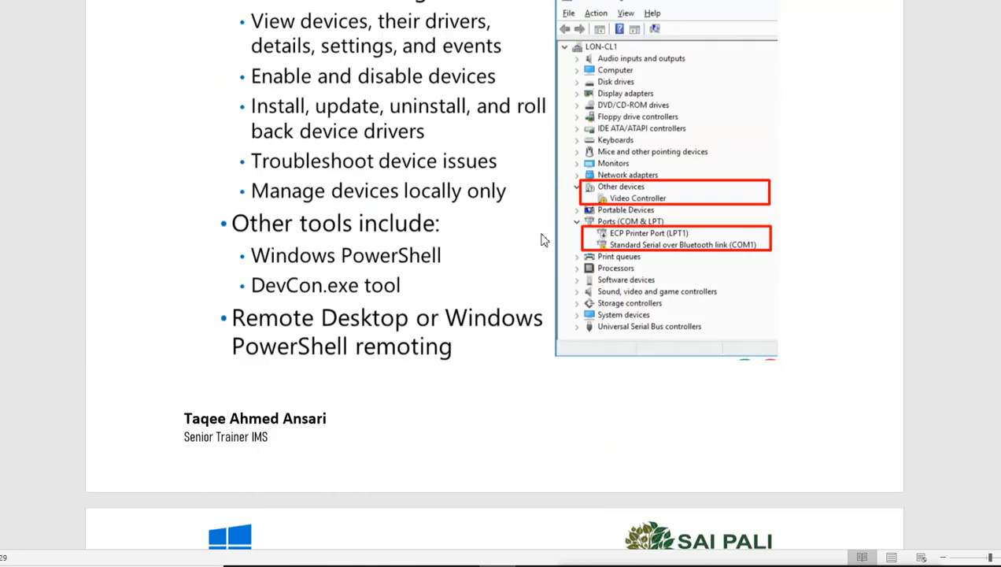
pyautogui.scroll(5, 542, 239)
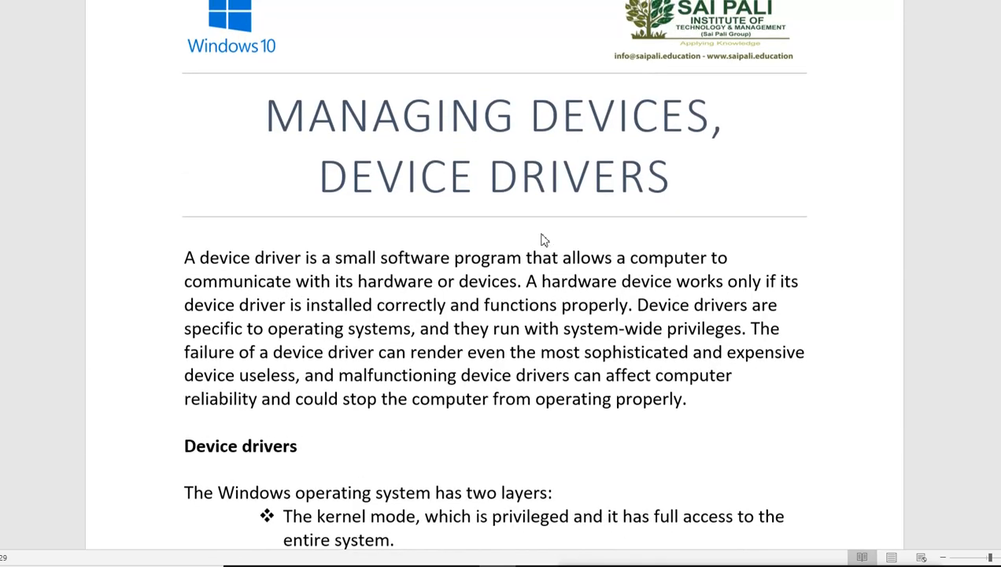